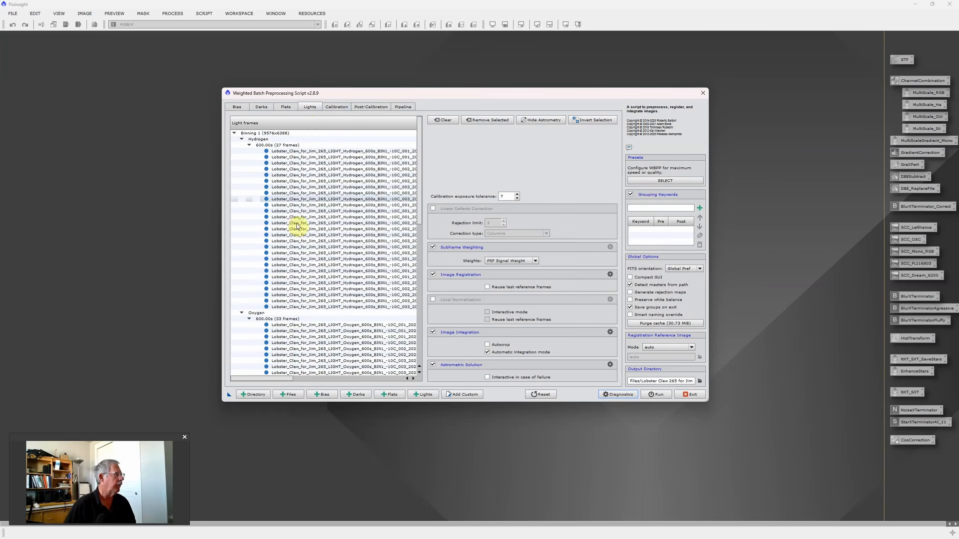
Step: Examine the light frames by filter, the master darks and flats, and the calibration and post-calibration setup in the preprocessing script
{"action": "scroll", "coordinate": [329, 233], "scroll_direction": "down", "scroll_amount": 5}
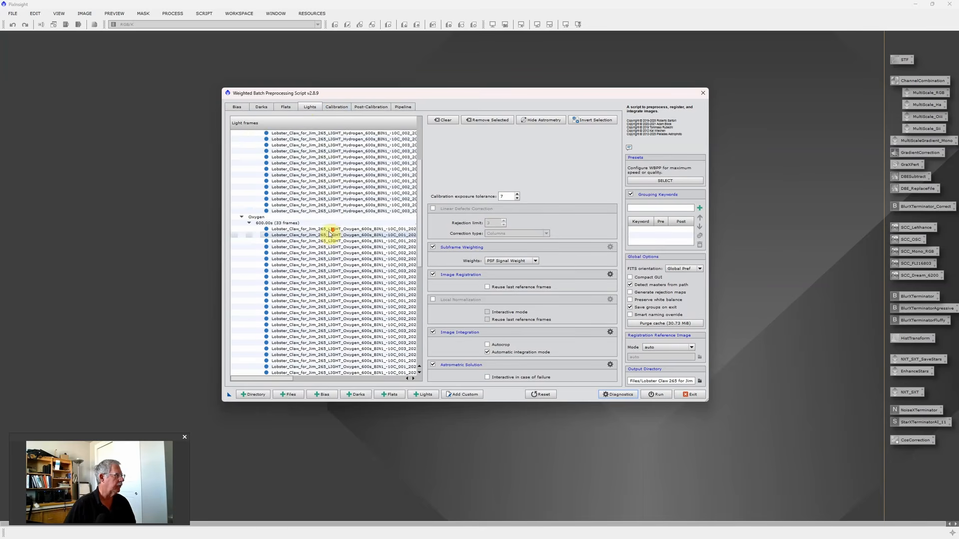
{"action": "scroll", "coordinate": [329, 234], "scroll_direction": "down", "scroll_amount": 10}
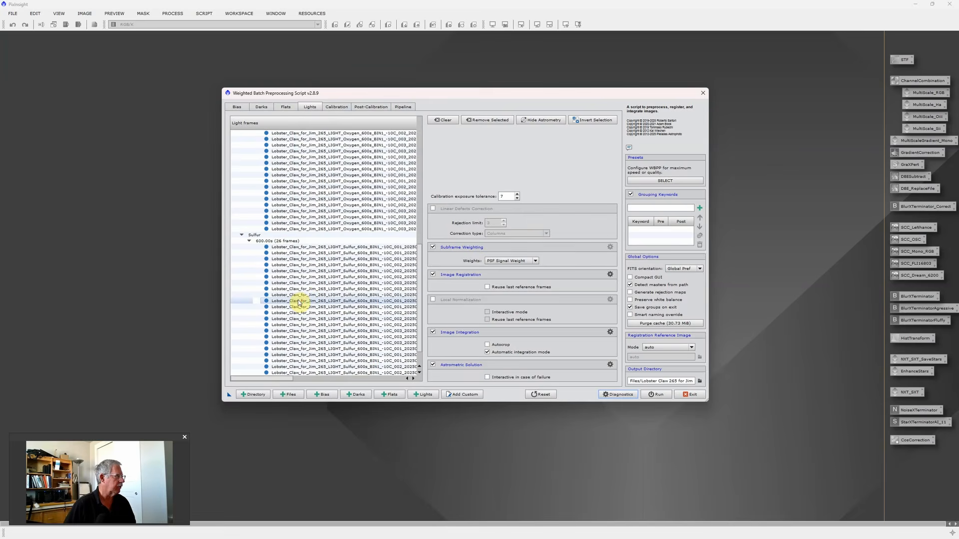
{"action": "scroll", "coordinate": [298, 302], "scroll_direction": "up", "scroll_amount": 15}
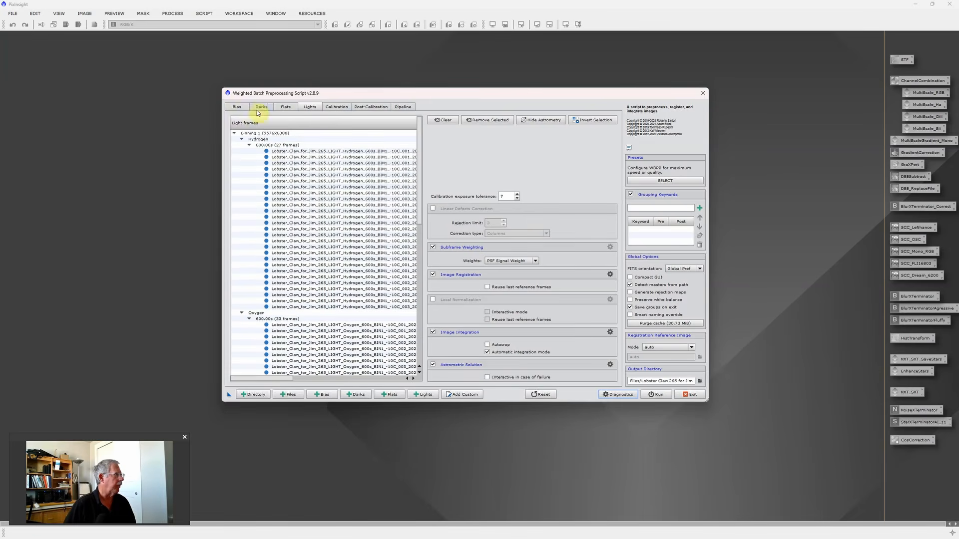
{"action": "left_click", "coordinate": [236, 108]}
{"action": "left_click", "coordinate": [258, 109]}
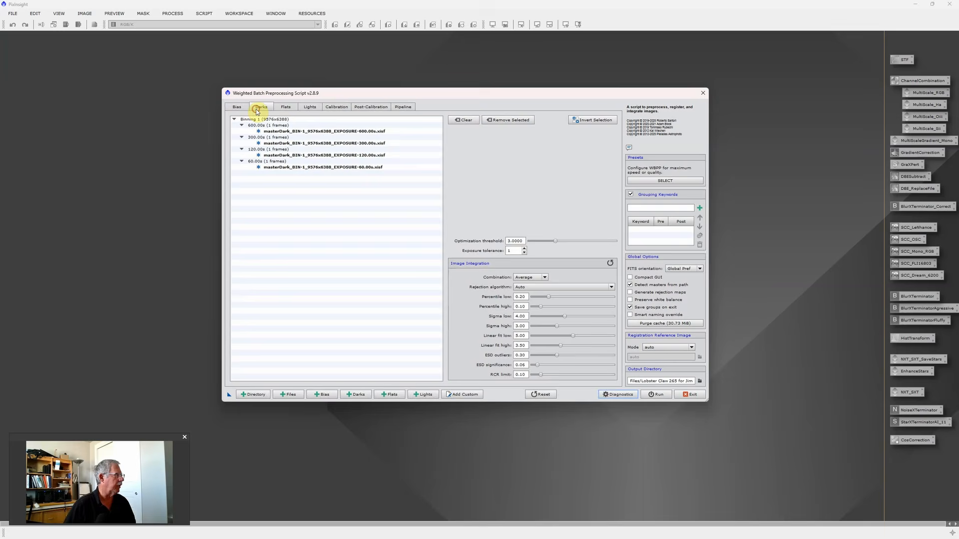
{"action": "left_click", "coordinate": [283, 109]}
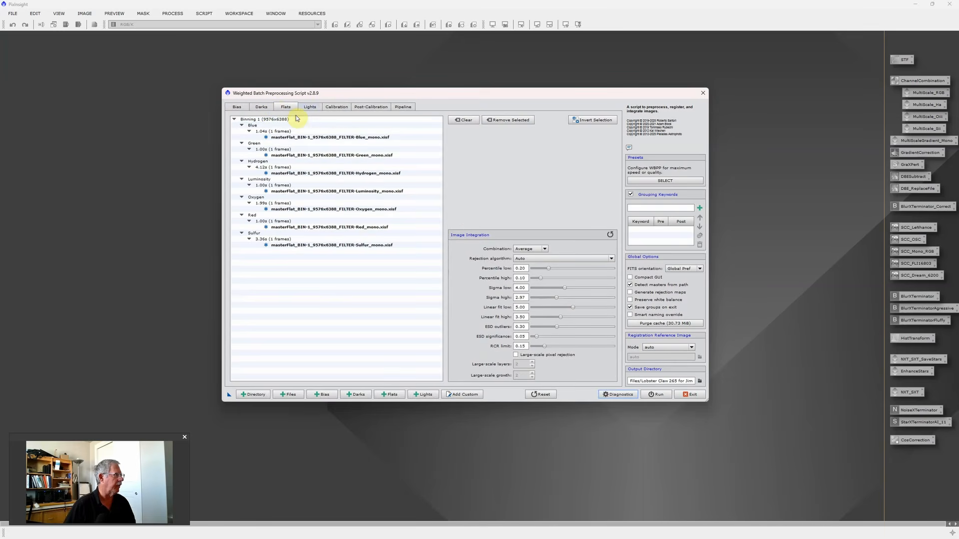
{"action": "left_click", "coordinate": [343, 109]}
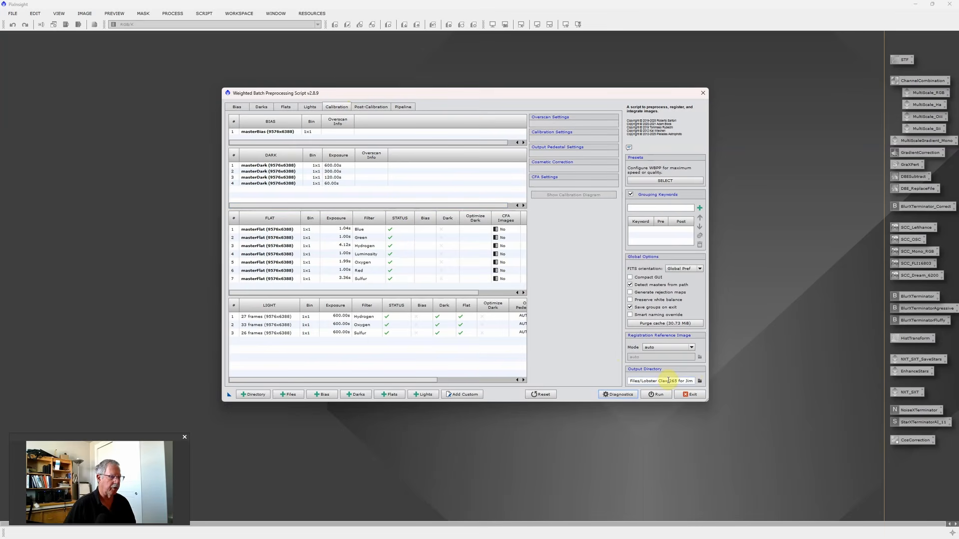
{"action": "left_click", "coordinate": [370, 108]}
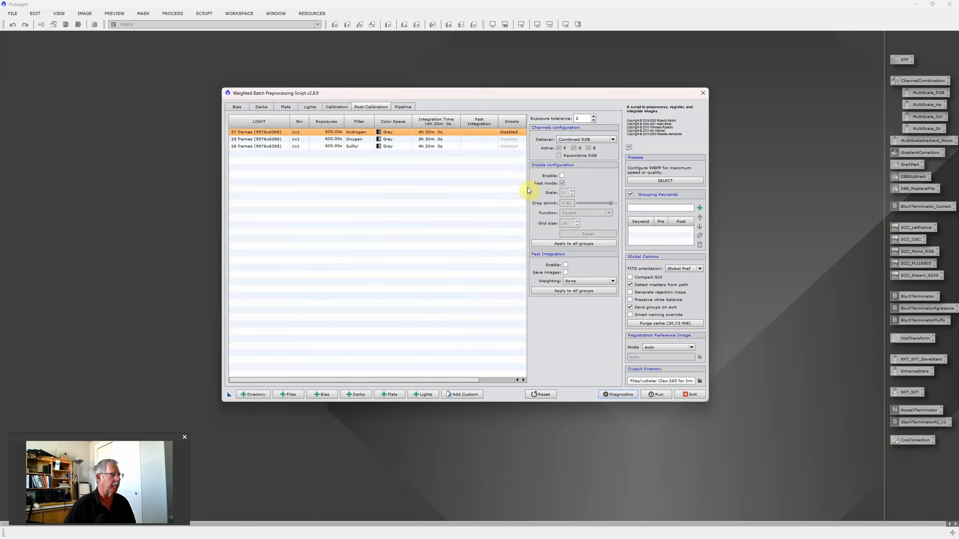
Step: Enable drizzle for the Hydrogen light group and close the Weighted Batch Preprocessing script without purging the cache
{"action": "left_click", "coordinate": [562, 176]}
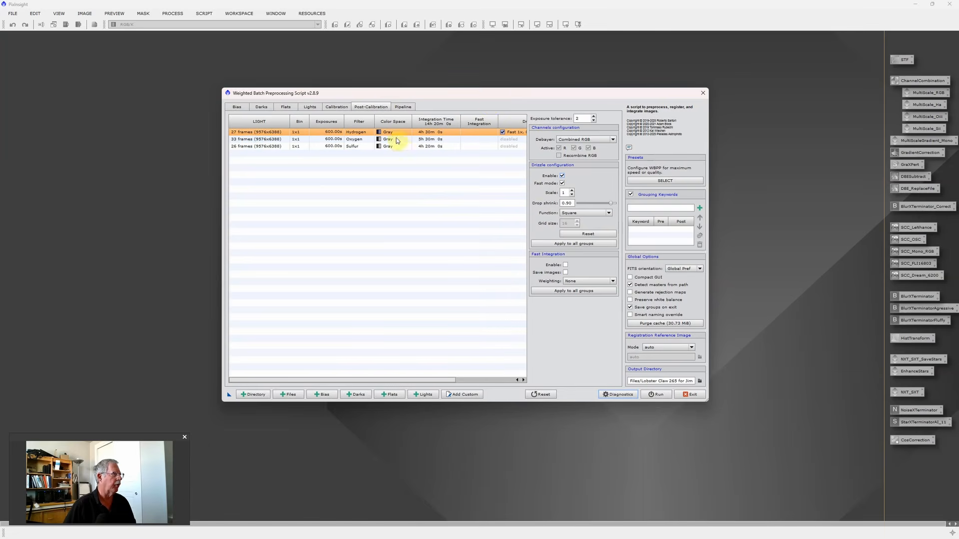
{"action": "left_click", "coordinate": [704, 96]}
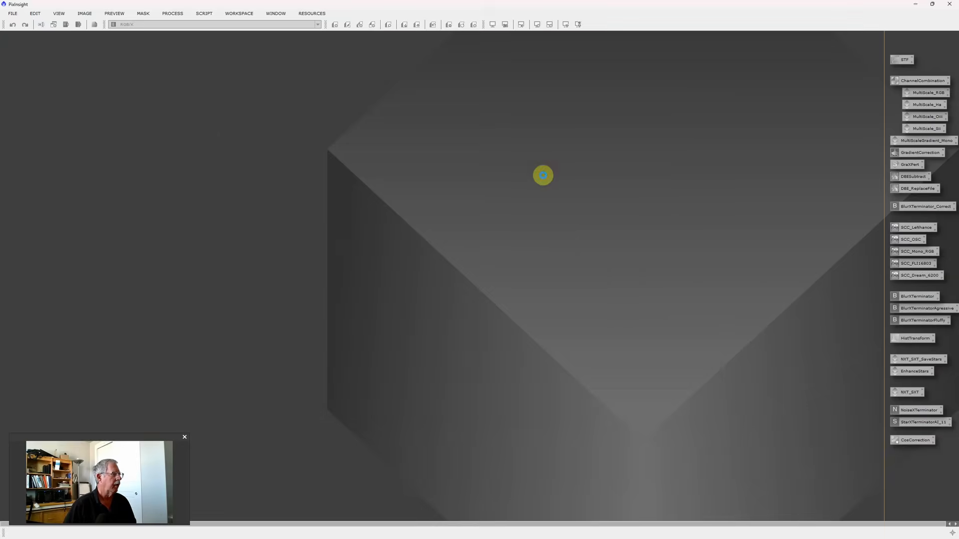
{"action": "left_click", "coordinate": [494, 284]}
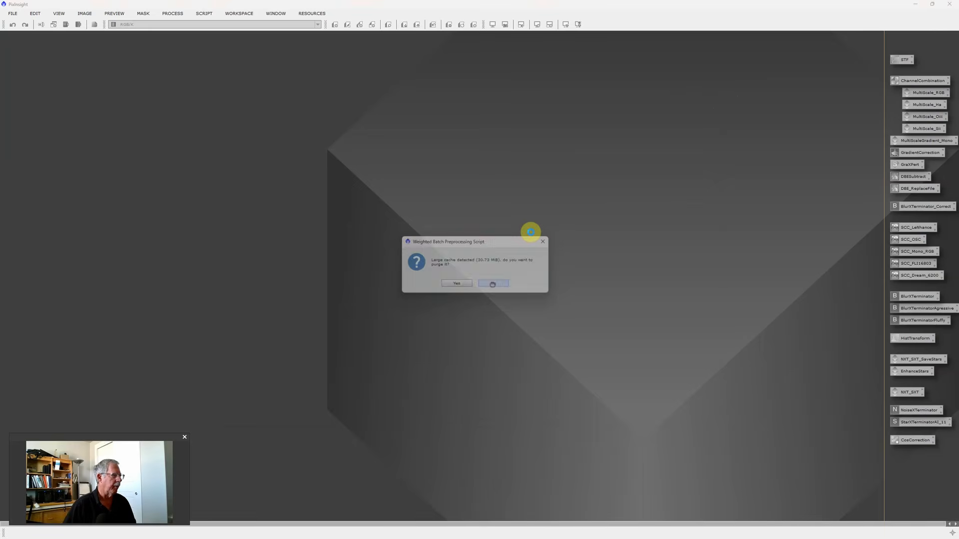
Step: Open the Sulfur, Oxygen and Hydrogen mono_drizzle_1x_(1) master lights from the Lobster Claw 265 project's master folder
{"action": "double_click", "coordinate": [544, 209]}
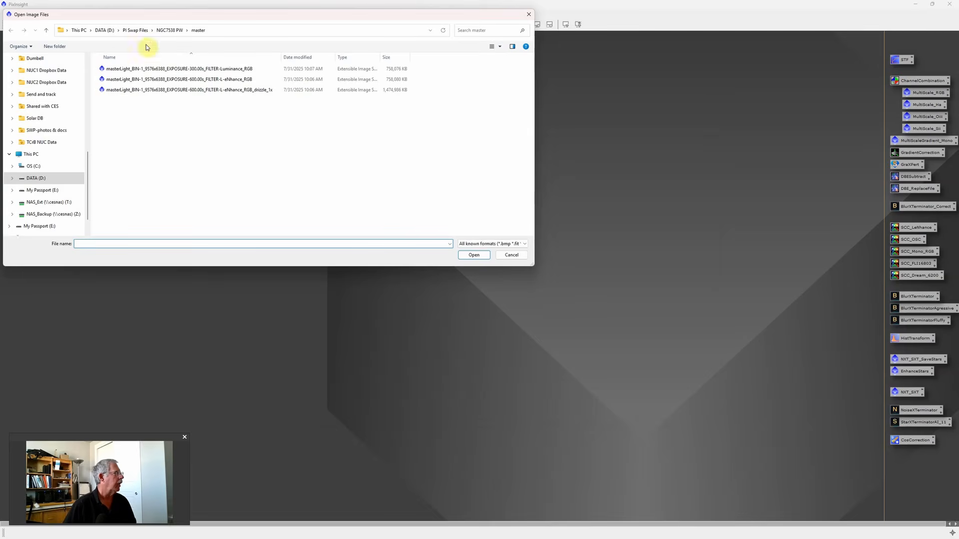
{"action": "left_click", "coordinate": [132, 30]}
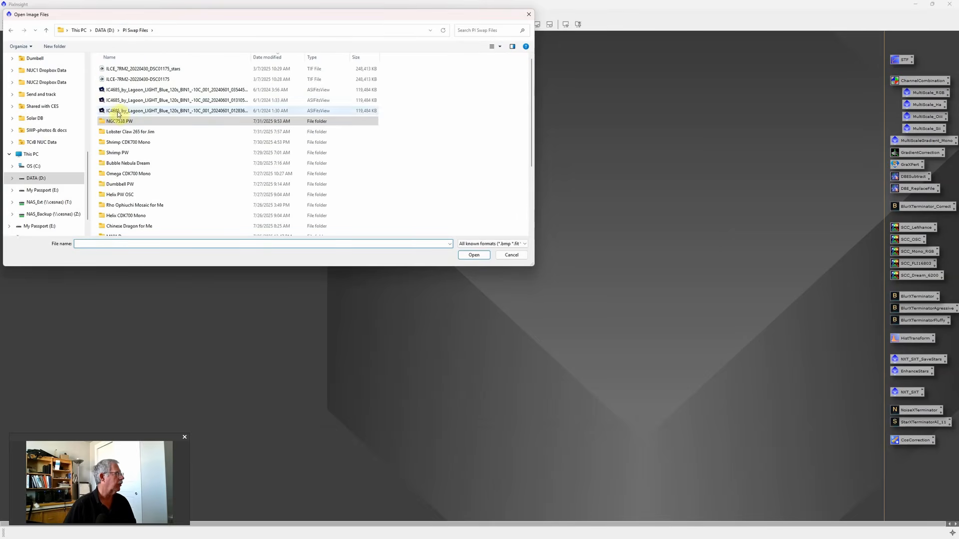
{"action": "double_click", "coordinate": [124, 130]}
{"action": "double_click", "coordinate": [122, 91]}
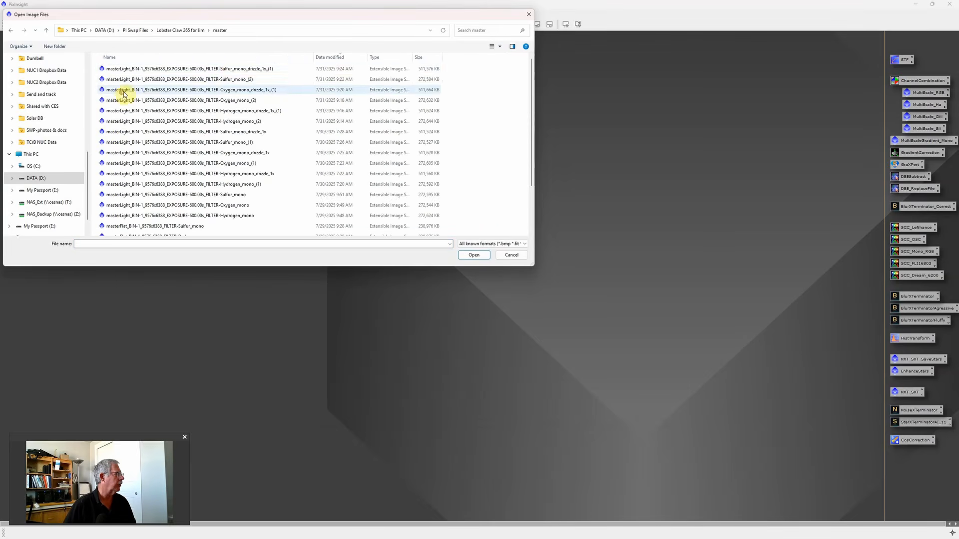
{"action": "left_click", "coordinate": [267, 71]}
{"action": "left_click", "coordinate": [259, 89], "text": "ctrl"}
{"action": "left_click", "coordinate": [248, 110], "text": "ctrl"}
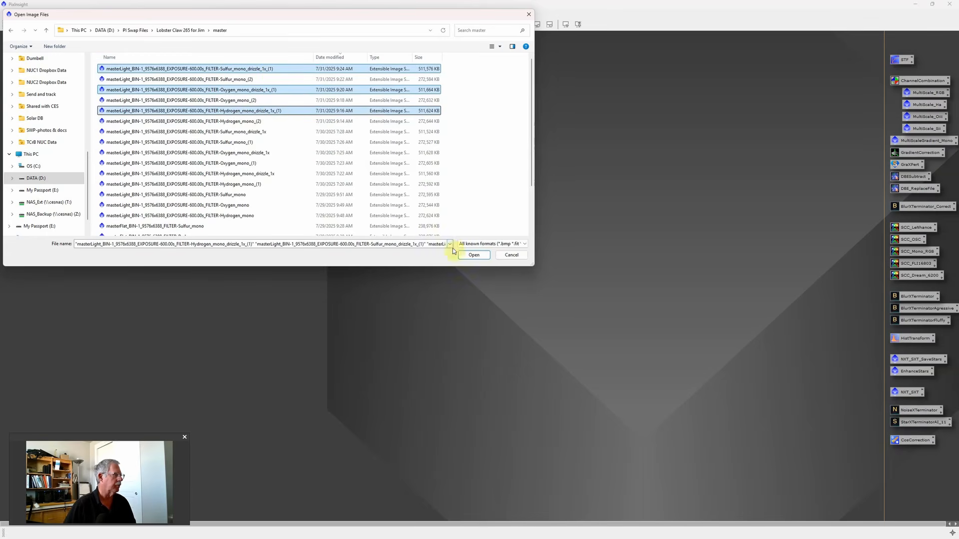
{"action": "left_click", "coordinate": [473, 255]}
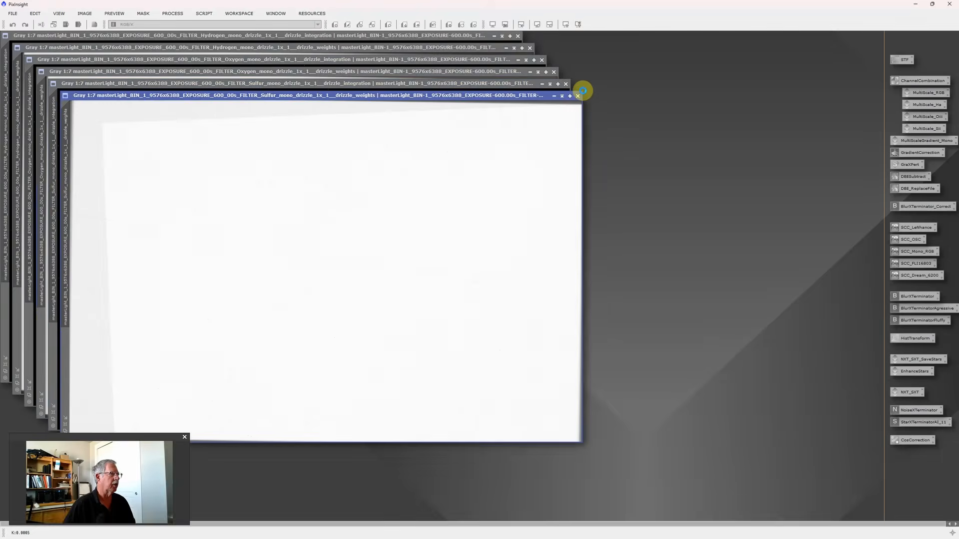
Step: Close the Sulfur, Oxygen and Hydrogen drizzle_weights images and tile the remaining image windows
{"action": "left_click", "coordinate": [577, 96]}
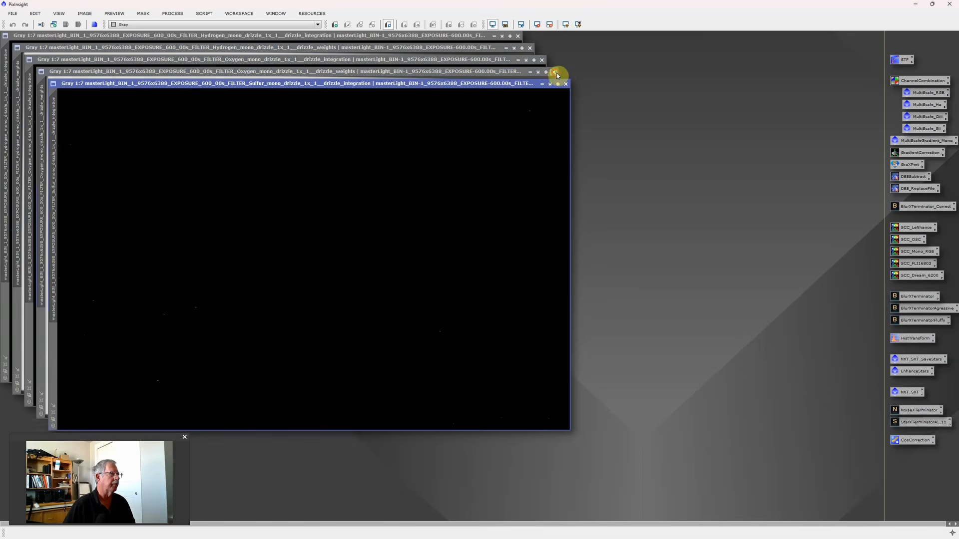
{"action": "left_click", "coordinate": [555, 73]}
{"action": "left_click", "coordinate": [530, 48]}
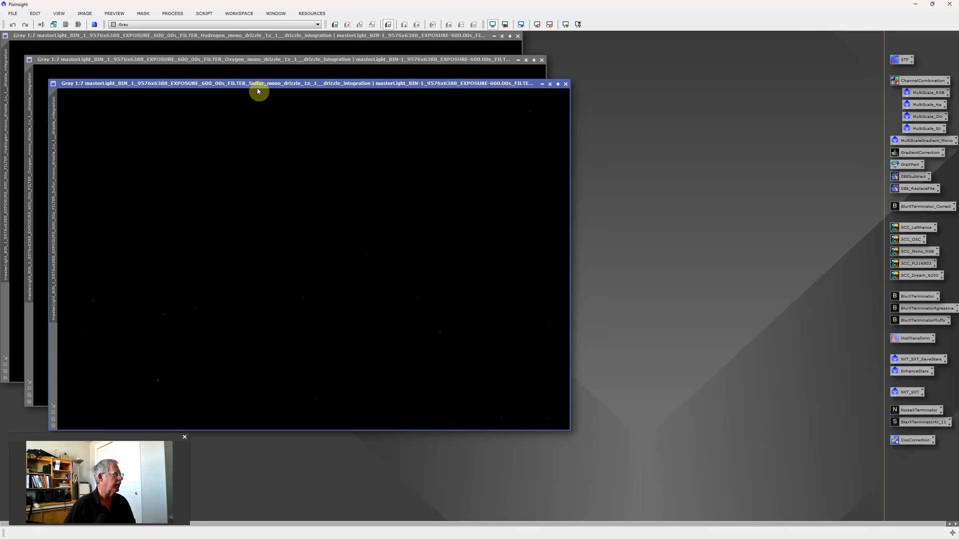
{"action": "left_click", "coordinate": [283, 15]}
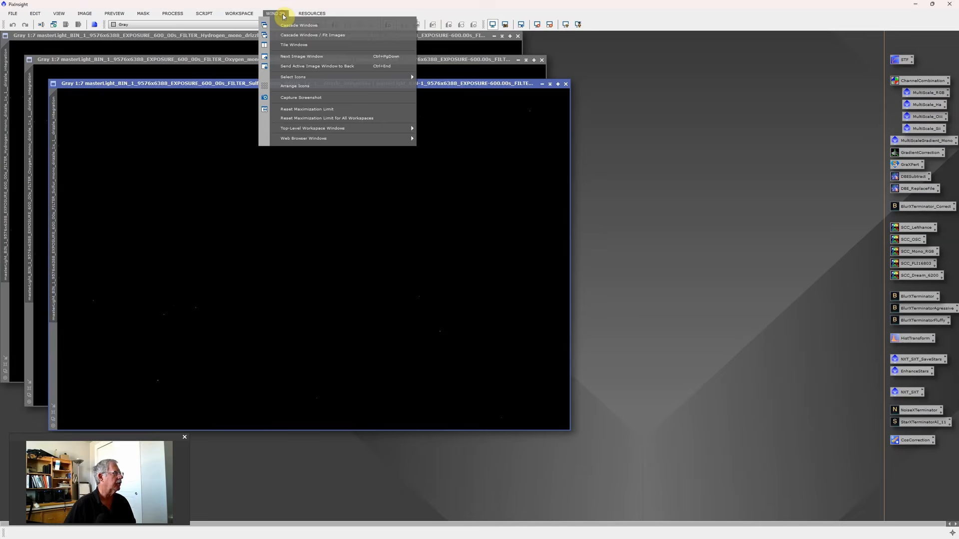
{"action": "left_click", "coordinate": [292, 45]}
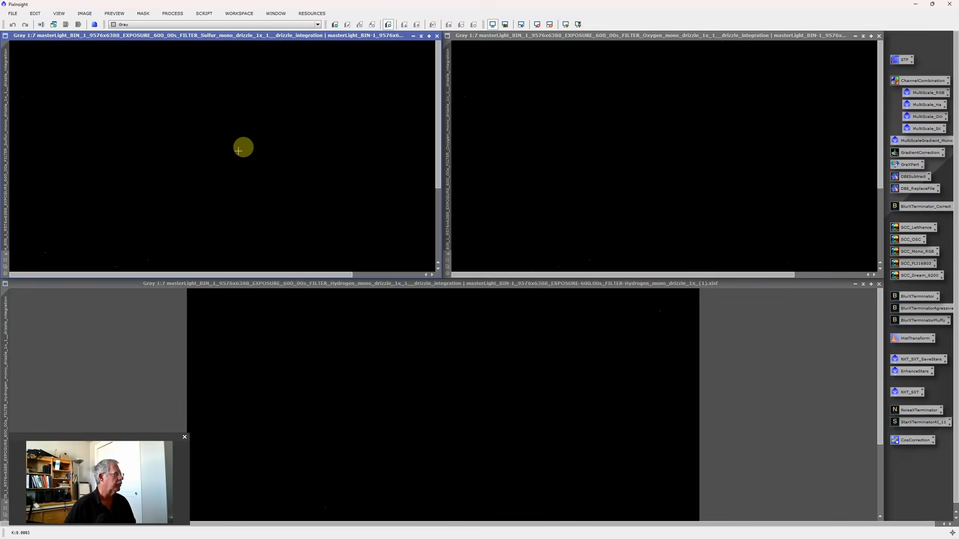
Step: Shrink the Sulfur, Oxygen and Hydrogen images to fit their windows and apply an automatic screen stretch to each
{"action": "scroll", "coordinate": [239, 151], "scroll_direction": "down", "scroll_amount": 3}
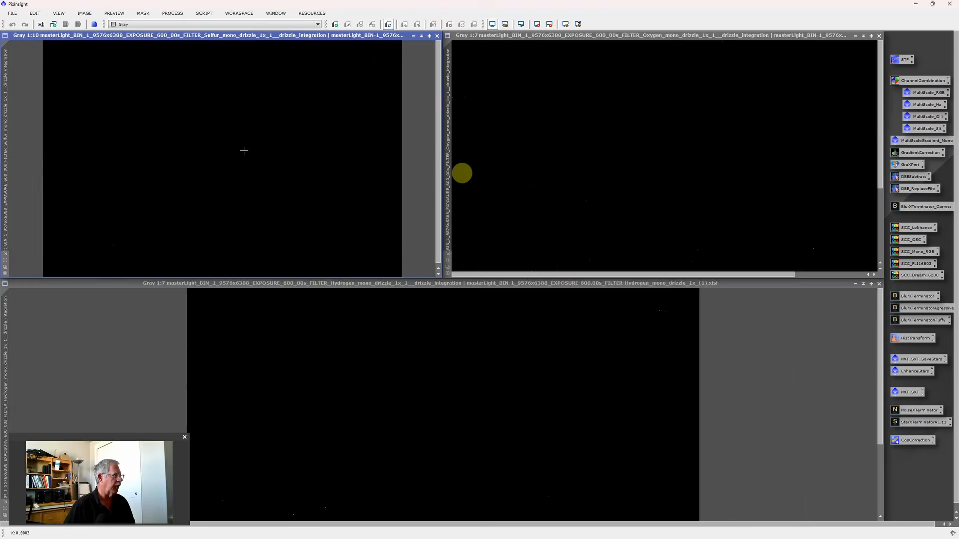
{"action": "key", "text": "ctrl+a"}
{"action": "left_click", "coordinate": [584, 161]}
{"action": "scroll", "coordinate": [585, 163], "scroll_direction": "down", "scroll_amount": 3}
{"action": "scroll", "coordinate": [585, 163], "scroll_direction": "down", "scroll_amount": 1}
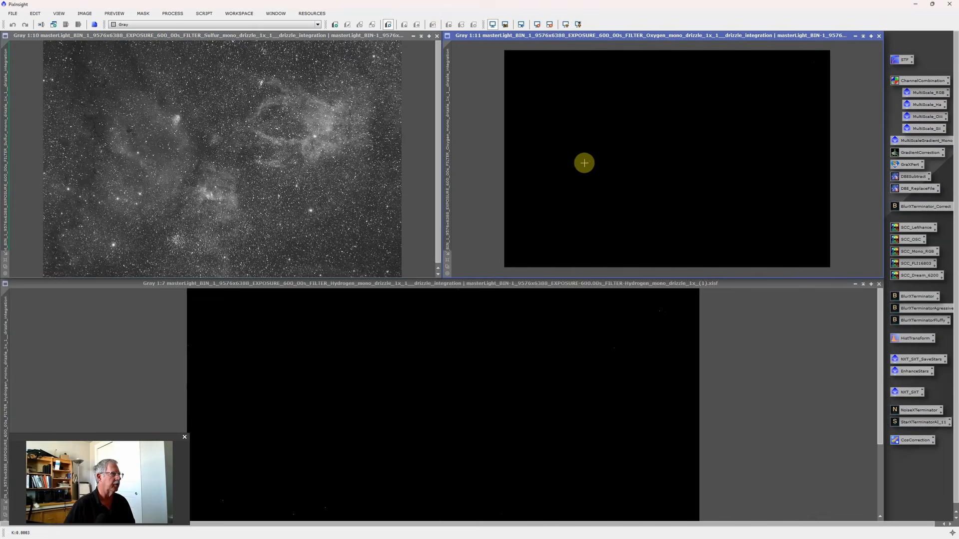
{"action": "key", "text": "ctrl+a"}
{"action": "left_click", "coordinate": [513, 428]}
{"action": "scroll", "coordinate": [512, 428], "scroll_direction": "down", "scroll_amount": 4}
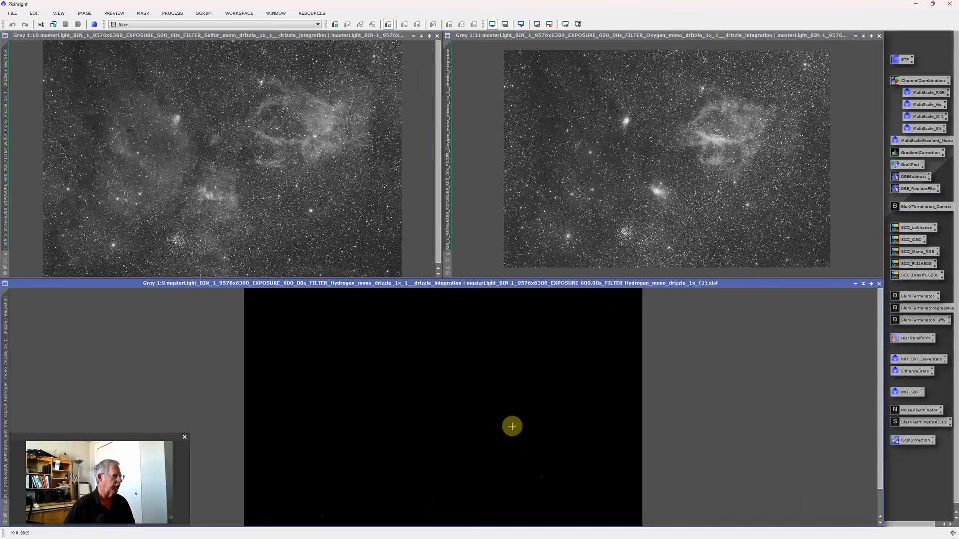
{"action": "key", "text": "ctrl+a"}
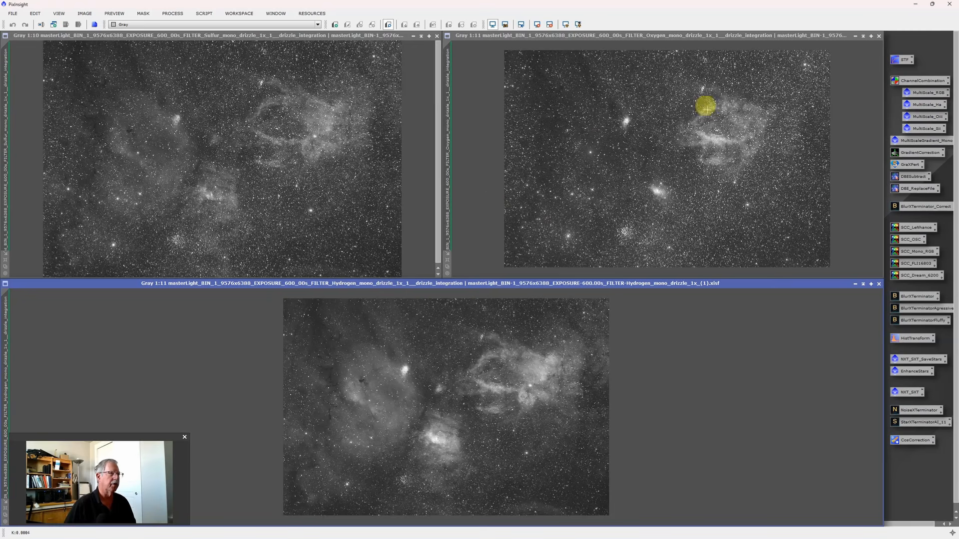
Step: Create an RGB image with ChannelCombination, using Hydrogen for red and Oxygen for both green and blue
{"action": "double_click", "coordinate": [914, 80]}
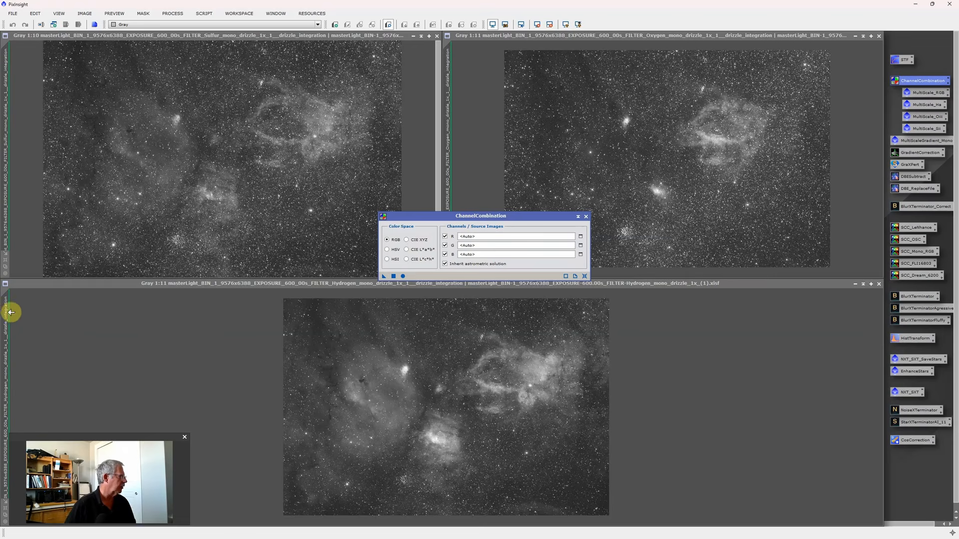
{"action": "left_click_drag", "start_coordinate": [12, 313], "coordinate": [263, 295]}
{"action": "left_click_drag", "start_coordinate": [470, 231], "coordinate": [475, 235]}
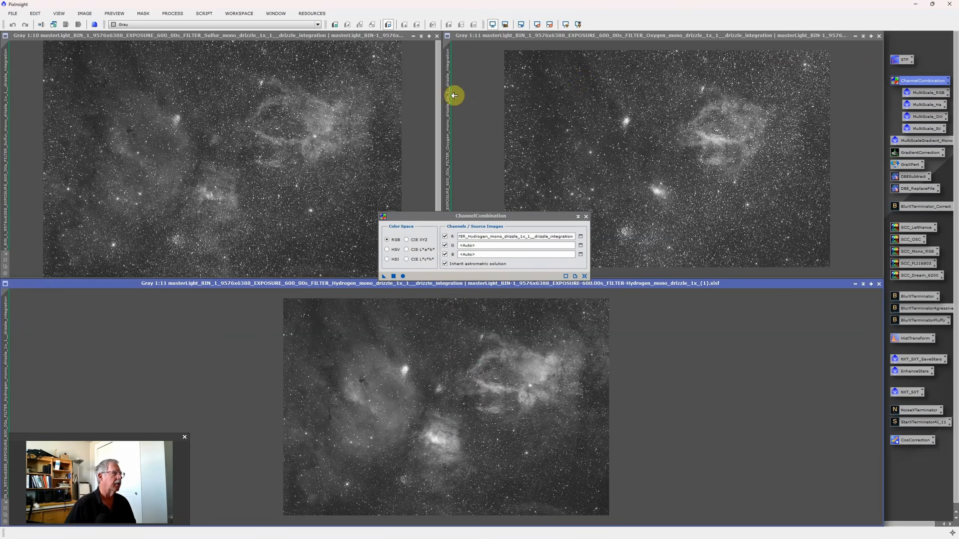
{"action": "left_click_drag", "start_coordinate": [449, 94], "coordinate": [482, 245]}
{"action": "left_click_drag", "start_coordinate": [449, 116], "coordinate": [488, 254]}
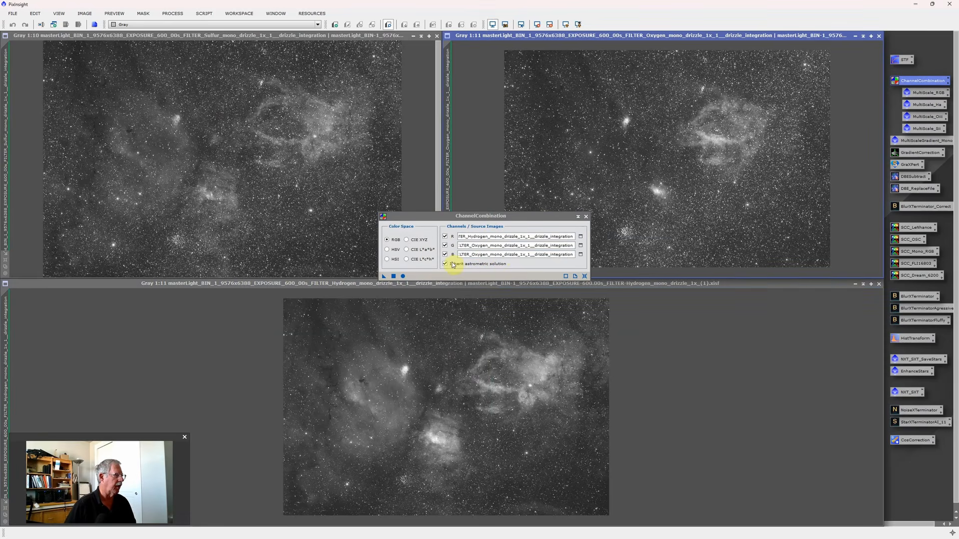
{"action": "left_click", "coordinate": [404, 276]}
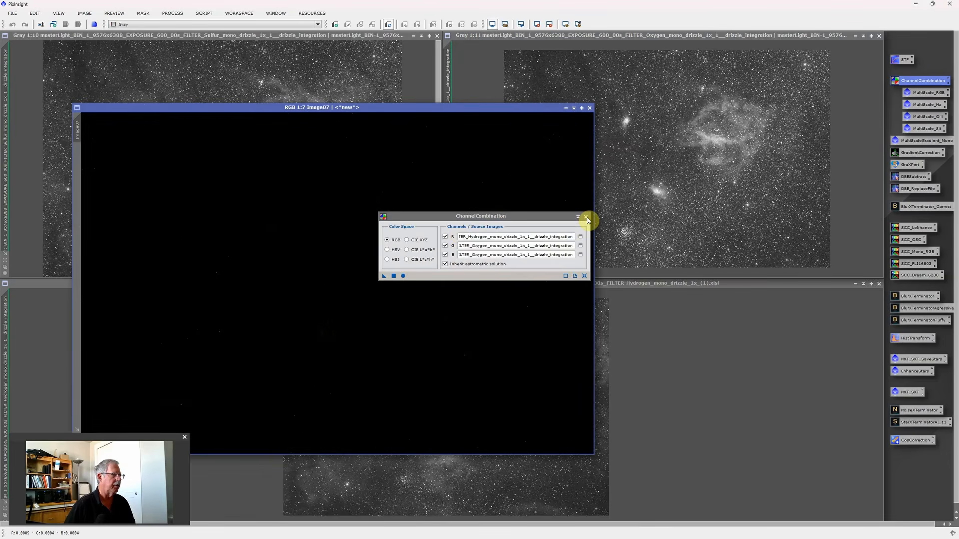
{"action": "left_click", "coordinate": [587, 218]}
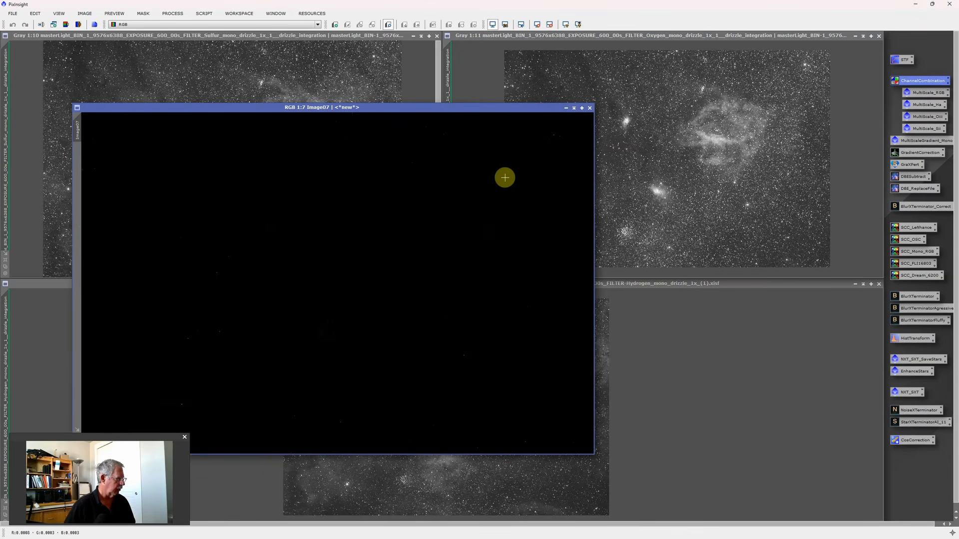
Step: Apply an automatic screen stretch to the new RGB image and tile all four image windows
{"action": "key", "text": "ctrl+a"}
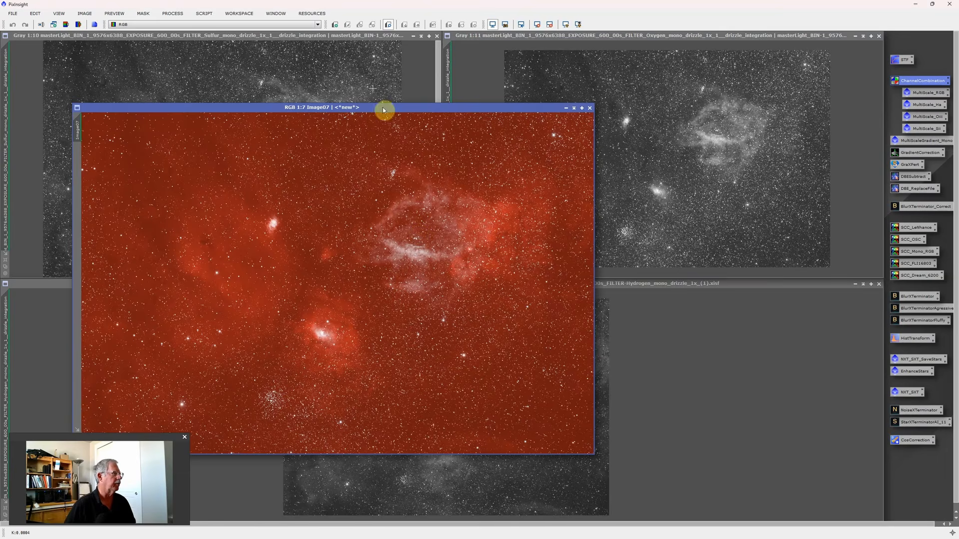
{"action": "left_click", "coordinate": [276, 15]}
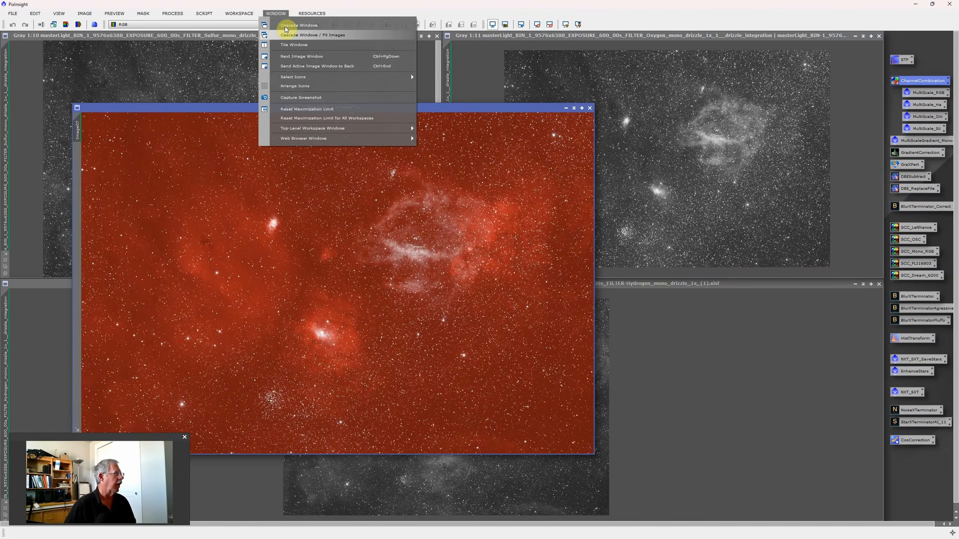
{"action": "left_click", "coordinate": [300, 45]}
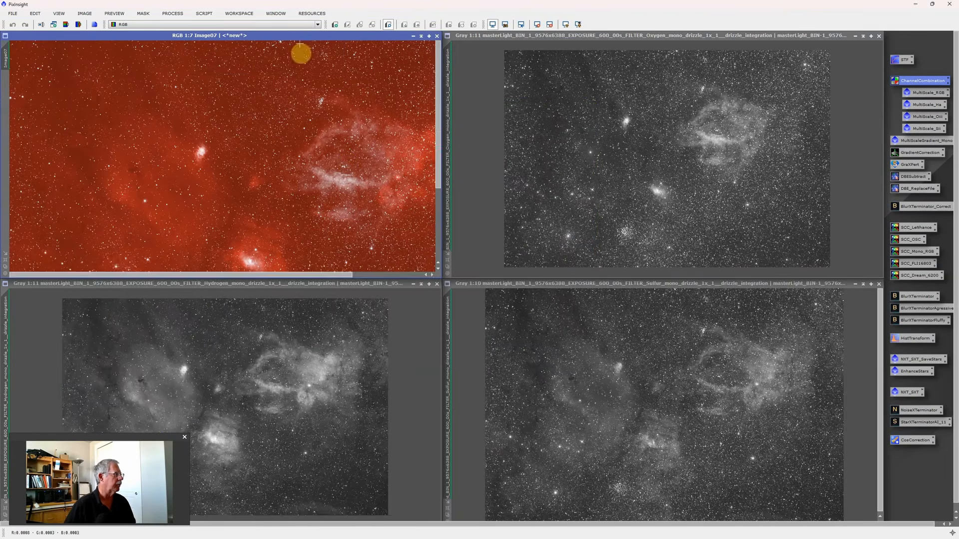
{"action": "scroll", "coordinate": [288, 129], "scroll_direction": "down", "scroll_amount": 5}
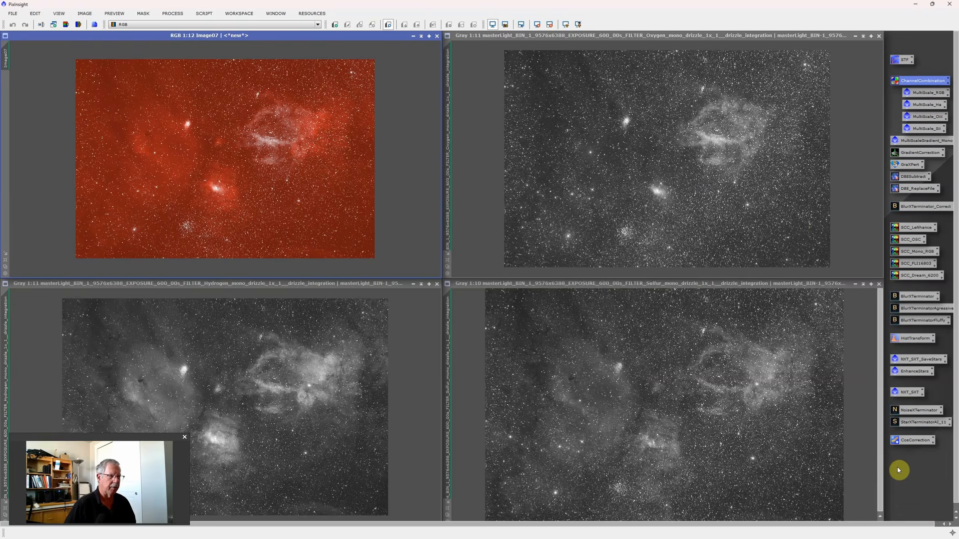
Step: Create an ImageContainer, clear its old entries and add all four open images: Hydrogen, Oxygen, Sulfur and Image07
{"action": "right_click", "coordinate": [928, 475]}
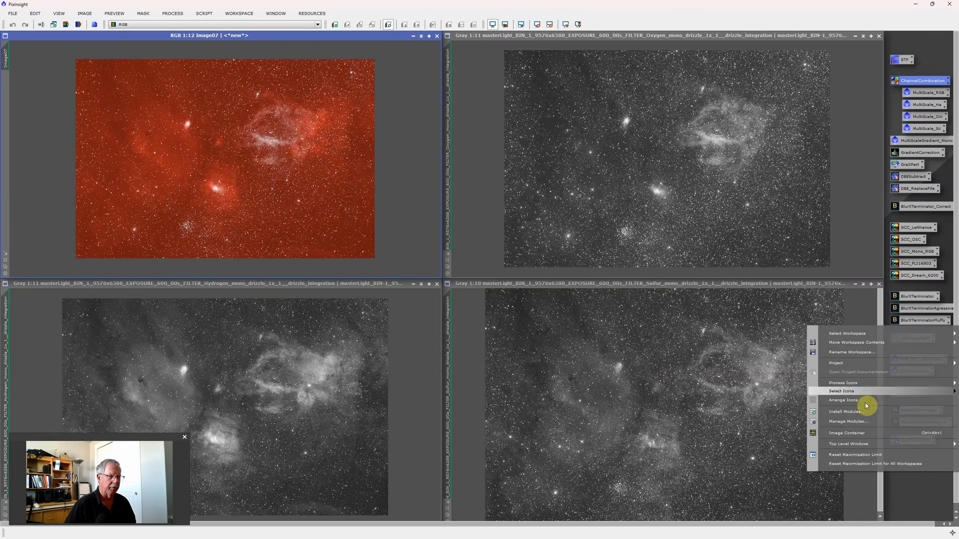
{"action": "left_click", "coordinate": [855, 433]}
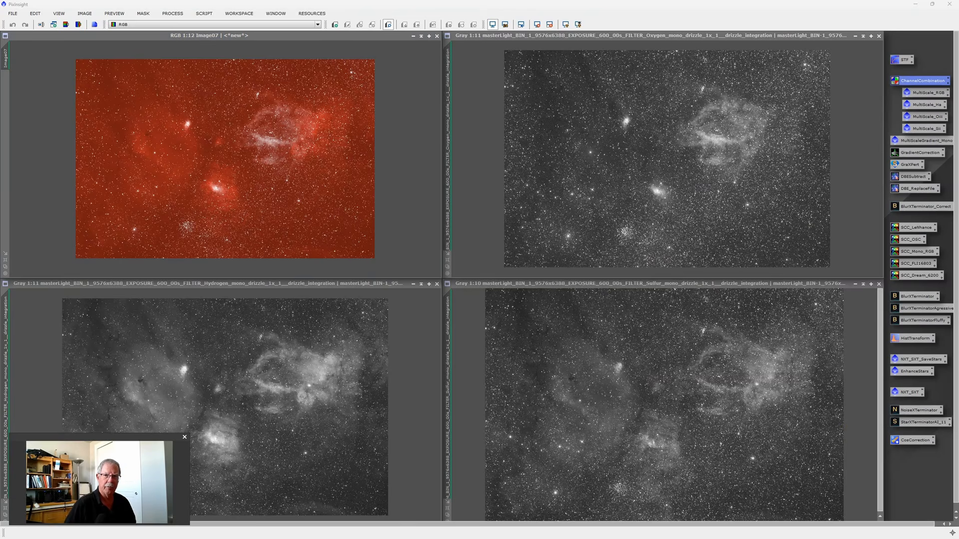
{"action": "left_click_drag", "start_coordinate": [699, 143], "coordinate": [657, 165]}
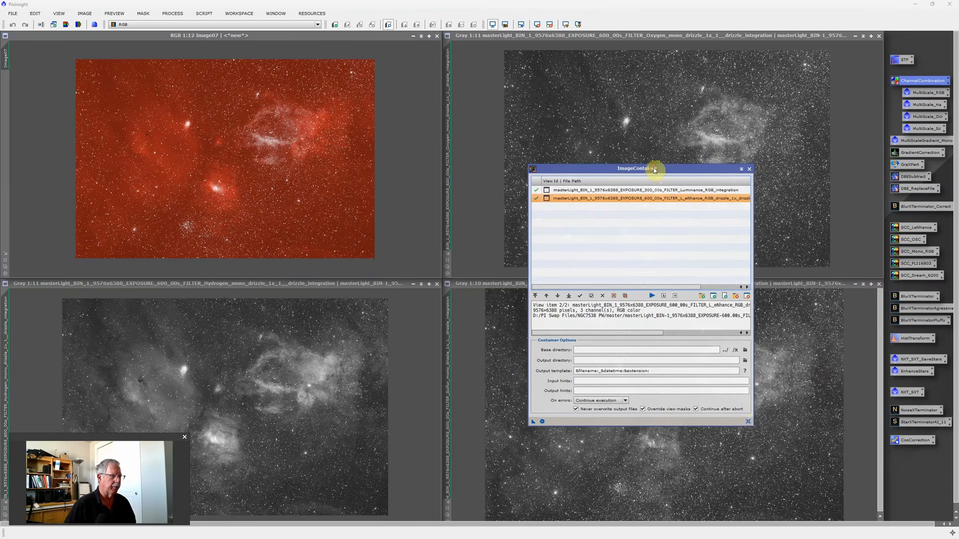
{"action": "left_click", "coordinate": [748, 422]}
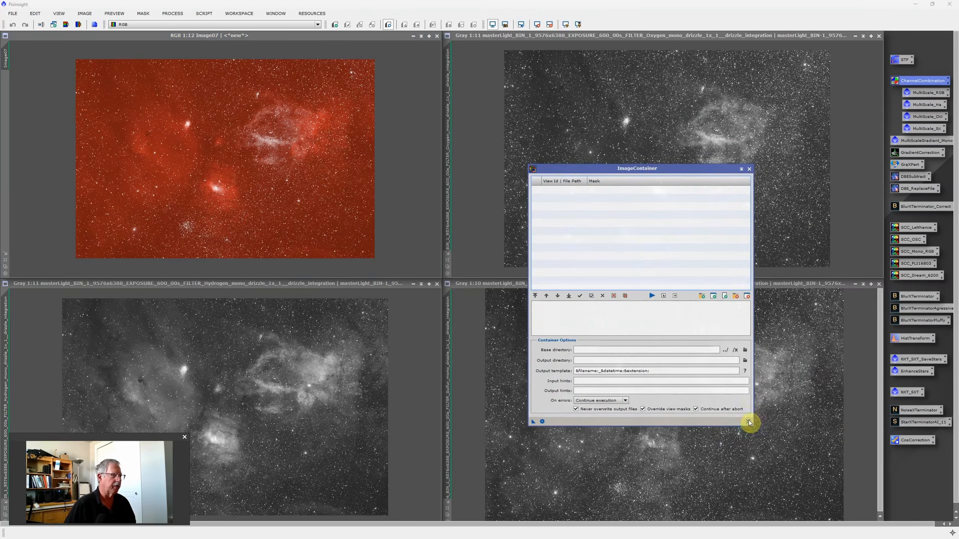
{"action": "left_click", "coordinate": [713, 296]}
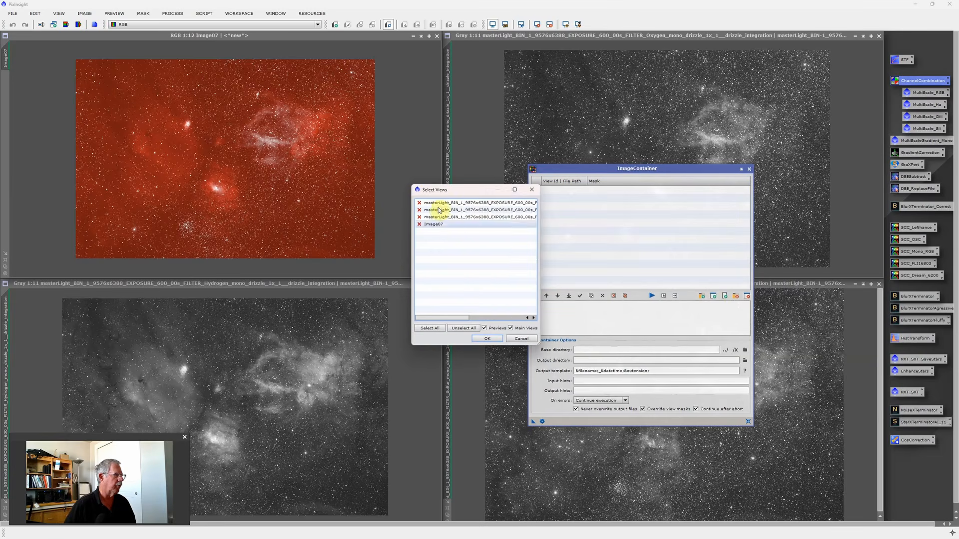
{"action": "left_click", "coordinate": [430, 328]}
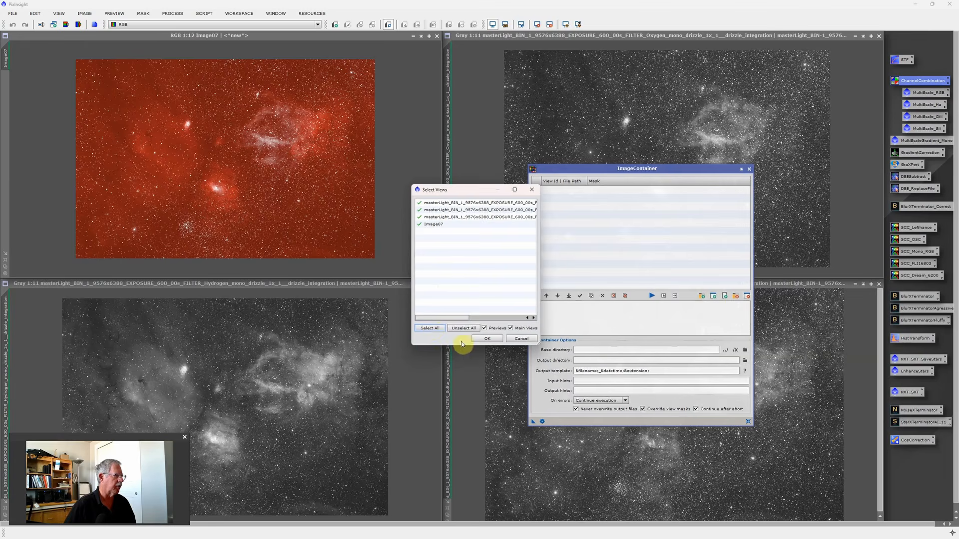
{"action": "left_click", "coordinate": [487, 340]}
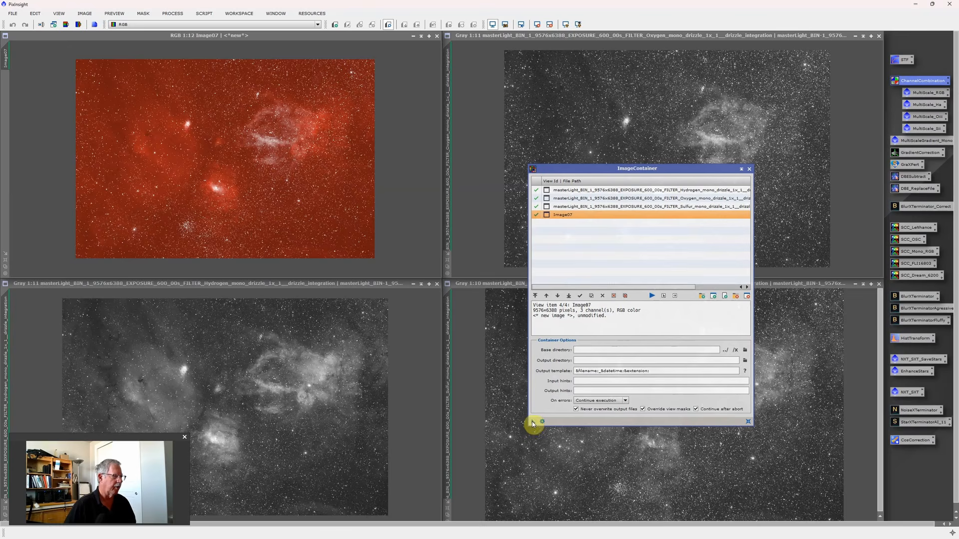
Step: Run GraXpert on all four images through the ImageContainer, and apply BlurXTerminator_Correct to the RGB image
{"action": "left_click_drag", "start_coordinate": [532, 422], "coordinate": [907, 164]}
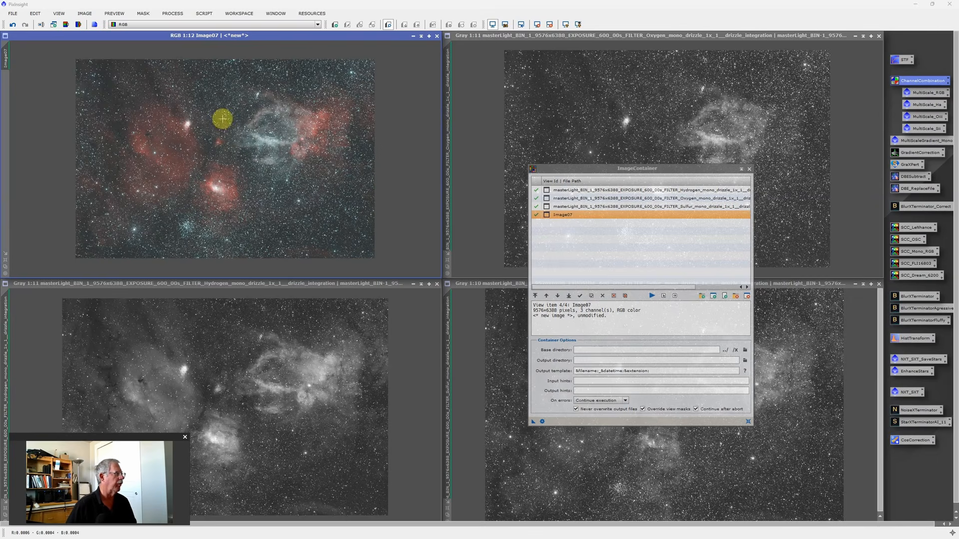
{"action": "scroll", "coordinate": [229, 135], "scroll_direction": "up", "scroll_amount": 4}
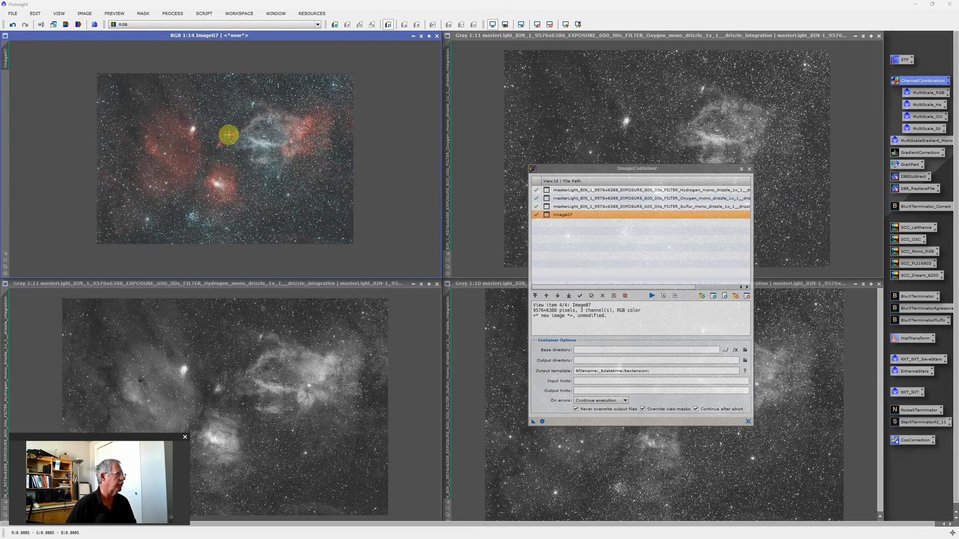
{"action": "scroll", "coordinate": [279, 161], "scroll_direction": "up", "scroll_amount": 5}
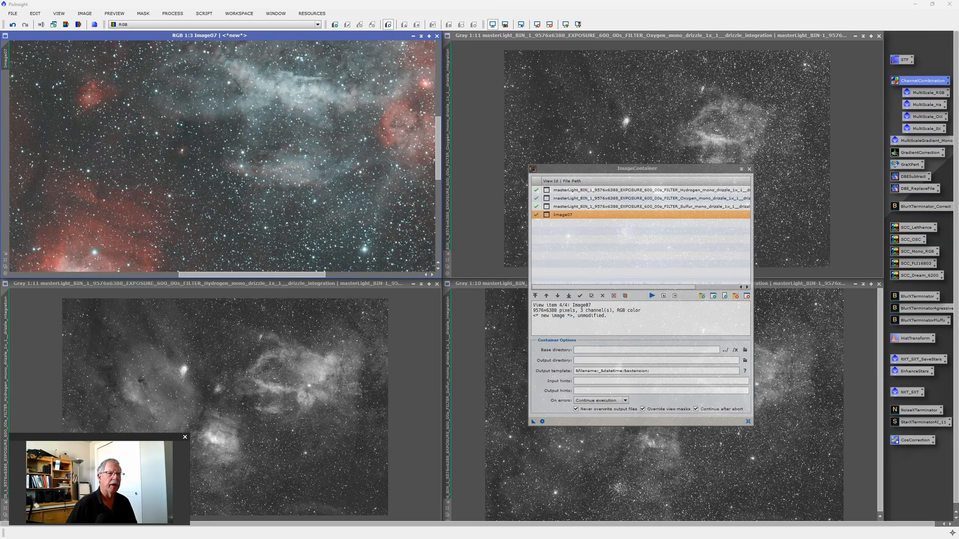
{"action": "left_click_drag", "start_coordinate": [925, 207], "coordinate": [337, 145]}
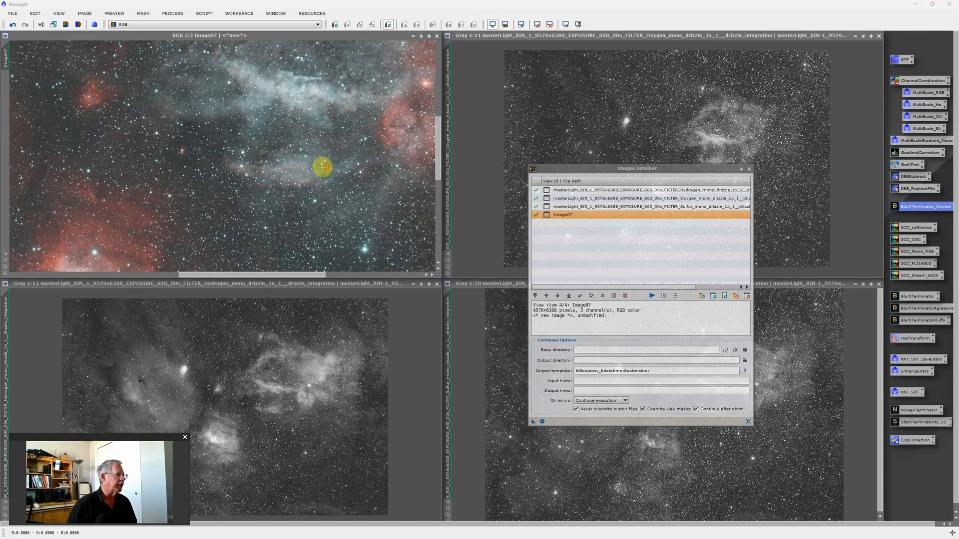
{"action": "scroll", "coordinate": [318, 170], "scroll_direction": "down", "scroll_amount": 1}
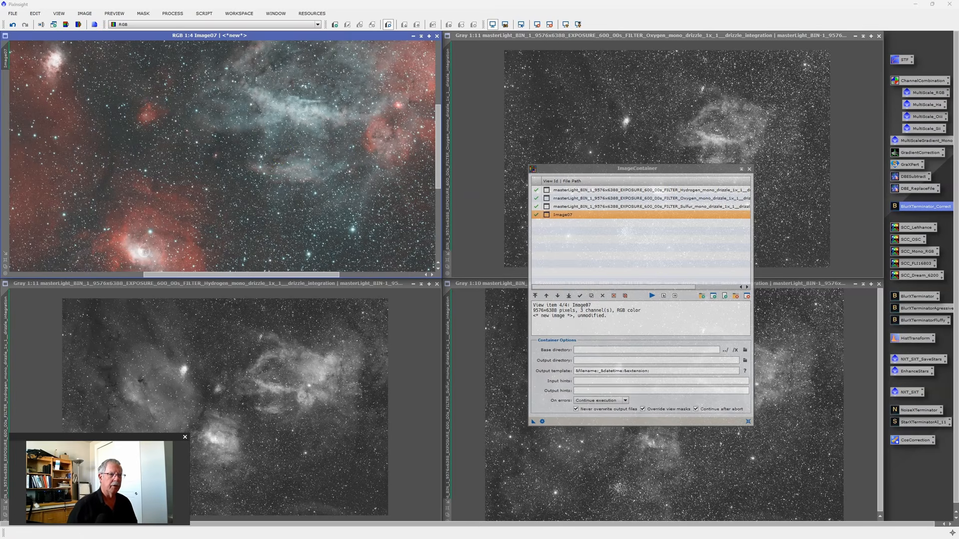
Step: Color-calibrate the RGB image with SpectrophotometricColorCalibration in narrowband filters mode: red 656.30, green and blue 500.70, bandwidths 3.00
{"action": "double_click", "coordinate": [916, 252]}
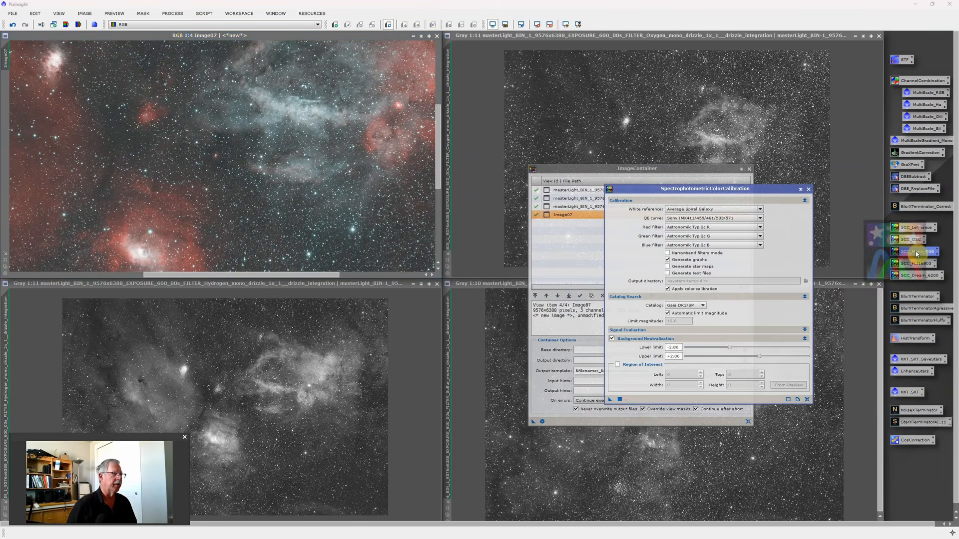
{"action": "left_click_drag", "start_coordinate": [627, 175], "coordinate": [663, 267]}
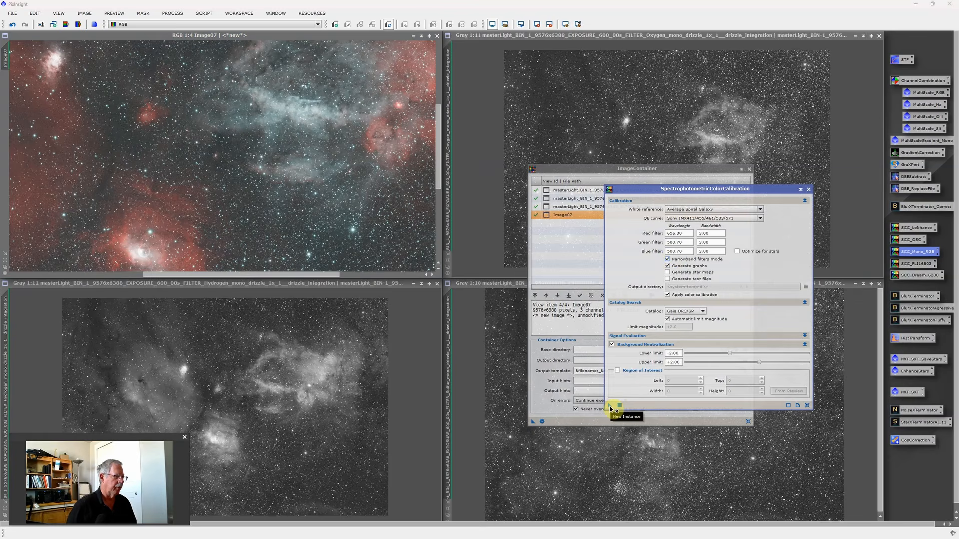
{"action": "left_click_drag", "start_coordinate": [610, 408], "coordinate": [337, 172]}
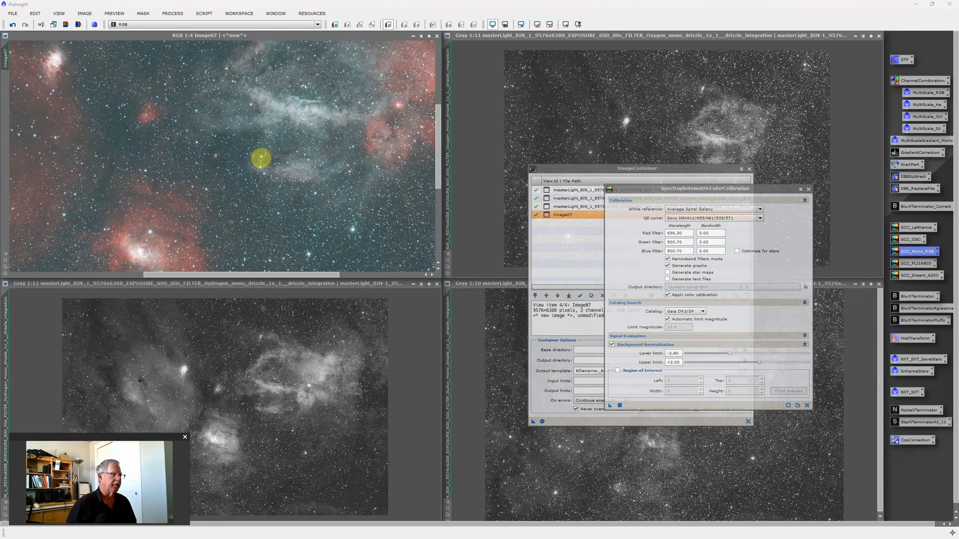
{"action": "left_click", "coordinate": [808, 189]}
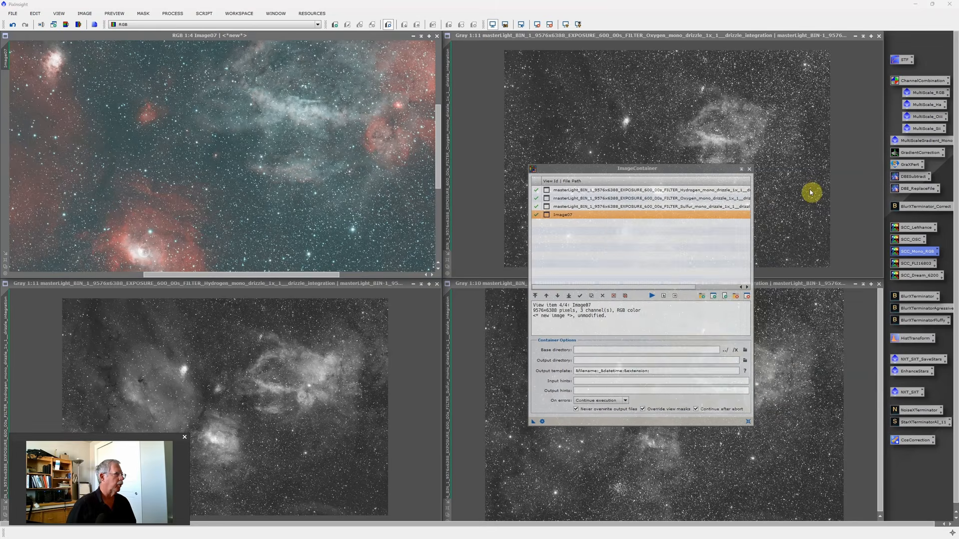
Step: Run the standard BlurXTerminator on all four images through the ImageContainer
{"action": "scroll", "coordinate": [304, 169], "scroll_direction": "down", "scroll_amount": 9}
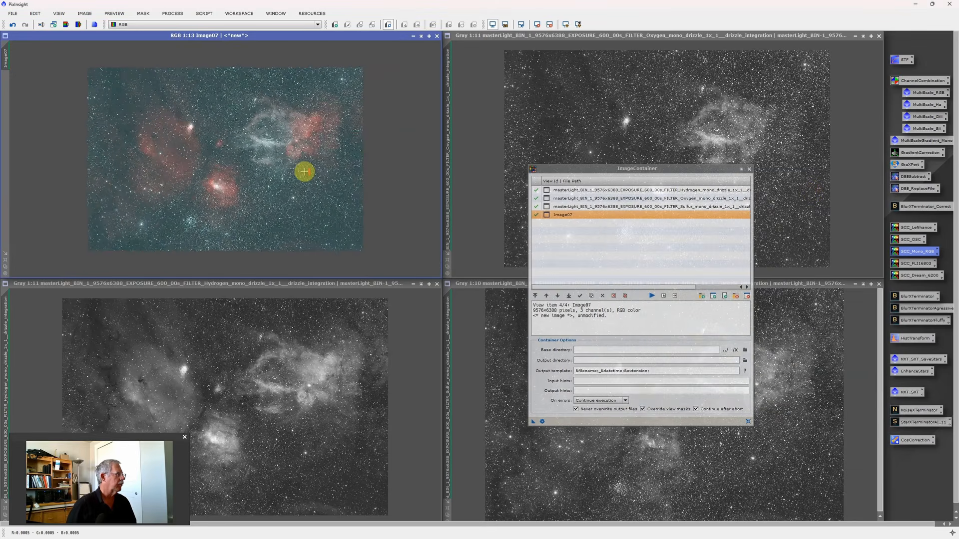
{"action": "scroll", "coordinate": [305, 171], "scroll_direction": "down", "scroll_amount": 1}
{"action": "scroll", "coordinate": [303, 172], "scroll_direction": "up", "scroll_amount": 1}
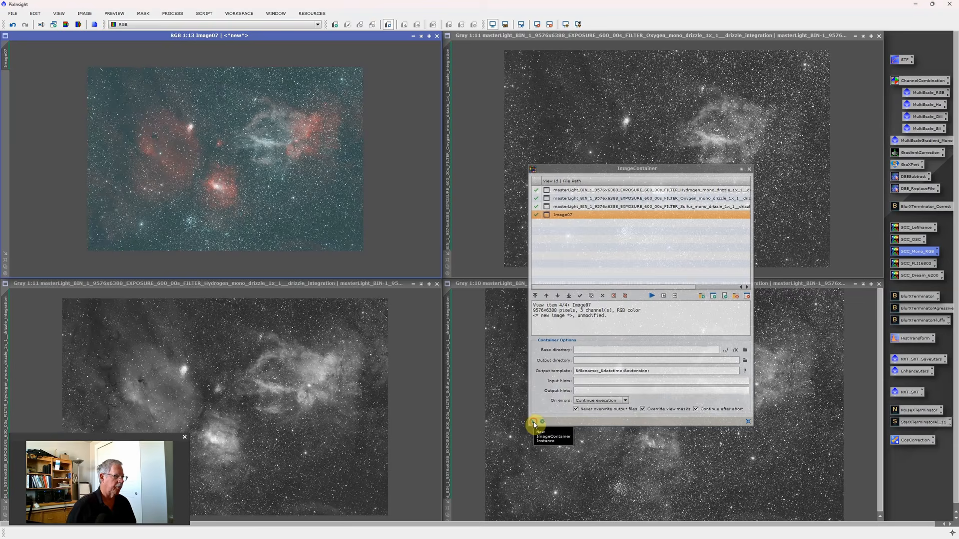
{"action": "left_click_drag", "start_coordinate": [533, 424], "coordinate": [918, 297]}
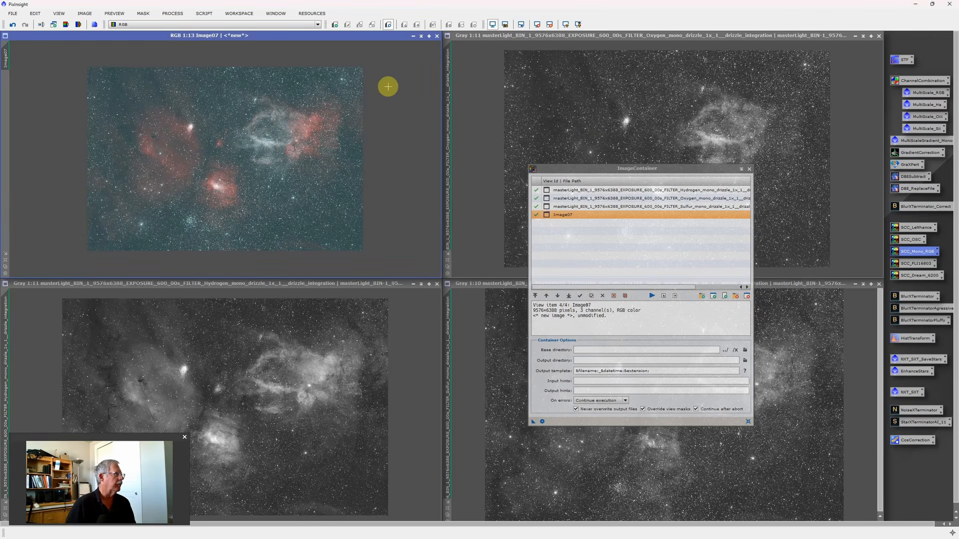
Step: Open ScreenTransferFunction and HistogramTransformation for stretching, and move the ImageContainer out of the way
{"action": "left_click", "coordinate": [902, 60]}
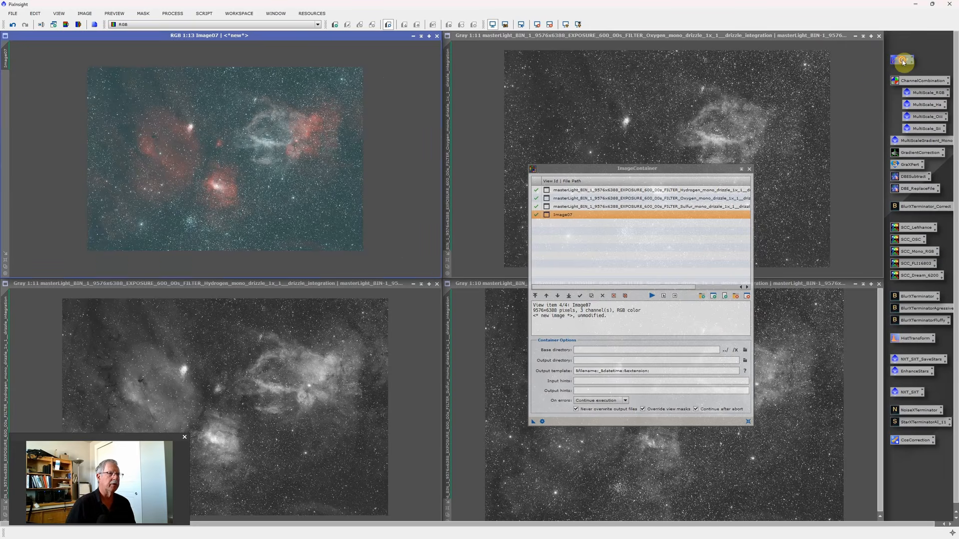
{"action": "double_click", "coordinate": [903, 60]}
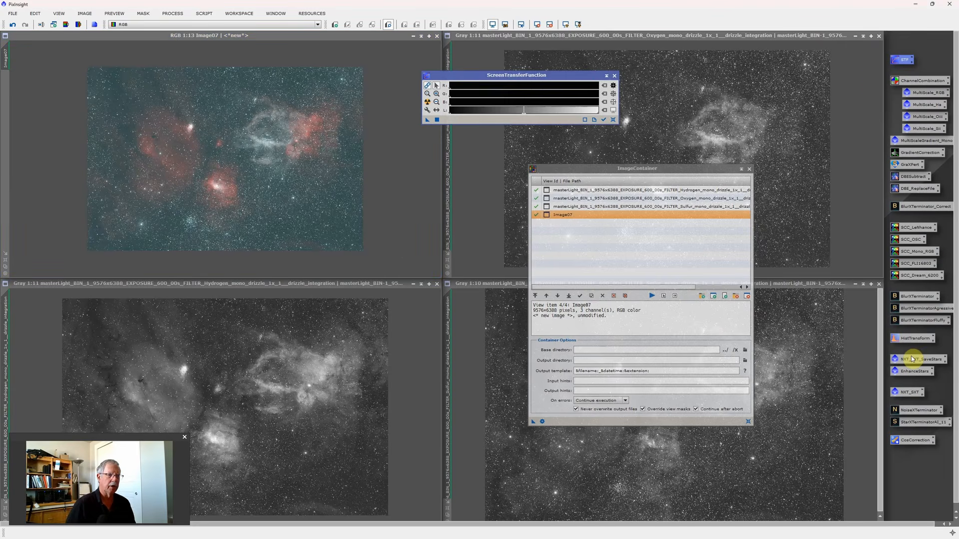
{"action": "left_click", "coordinate": [912, 339]}
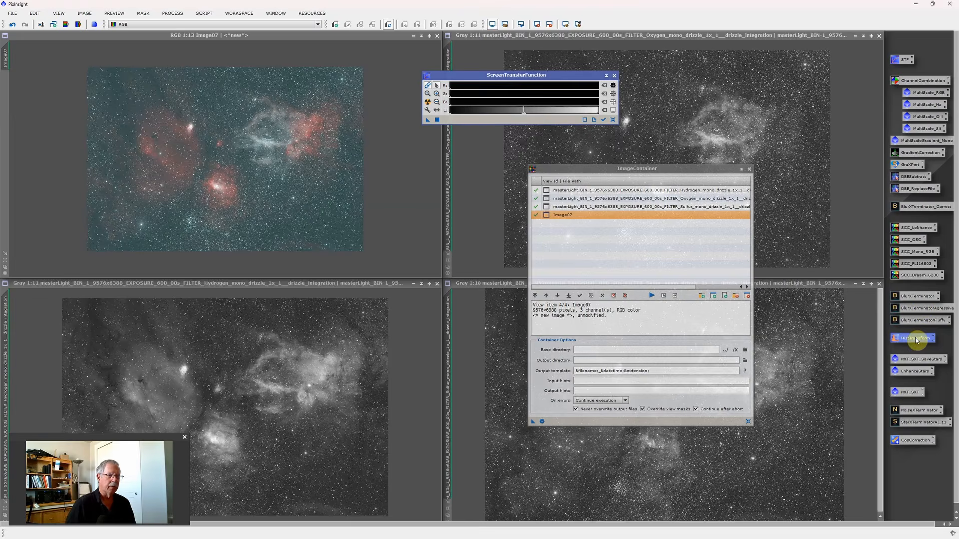
{"action": "double_click", "coordinate": [916, 339]}
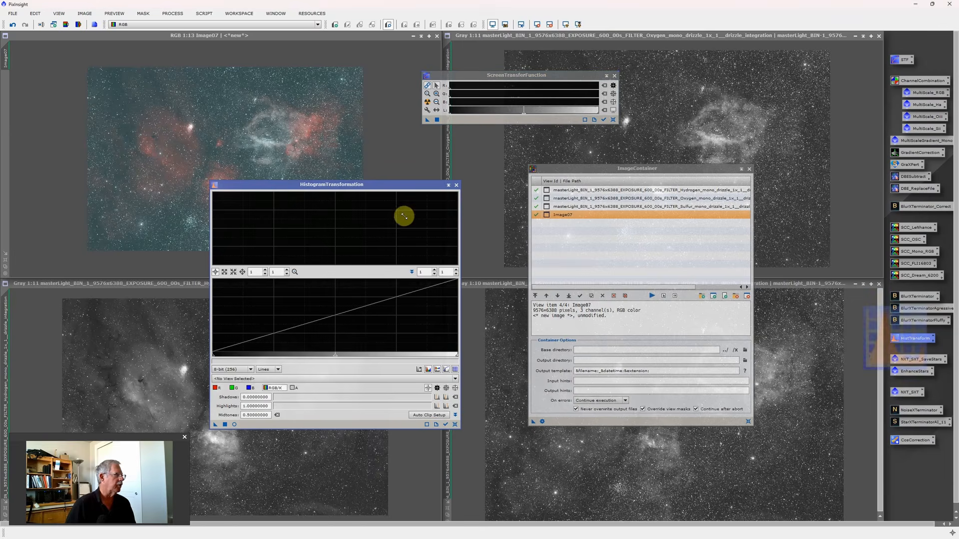
{"action": "left_click_drag", "start_coordinate": [372, 190], "coordinate": [507, 195]}
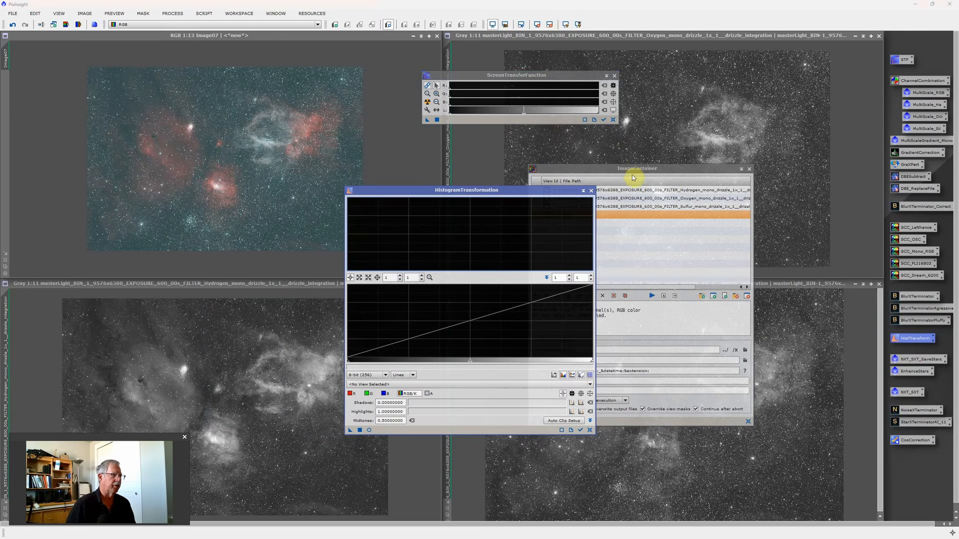
{"action": "left_click_drag", "start_coordinate": [633, 172], "coordinate": [958, 140]}
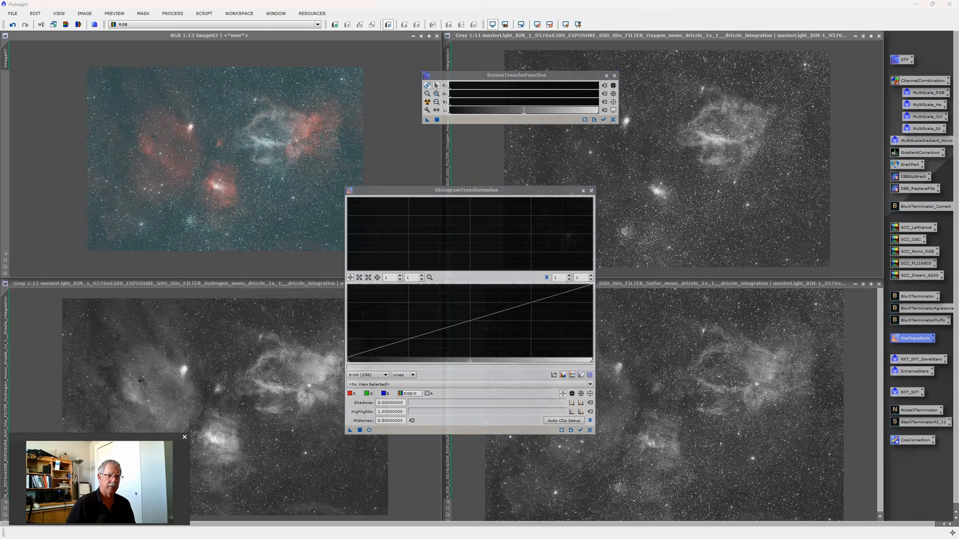
Step: Auto-stretch the RGB image with linked channels, transfer the stretch to HistogramTransformation and apply it permanently
{"action": "left_click", "coordinate": [369, 58]}
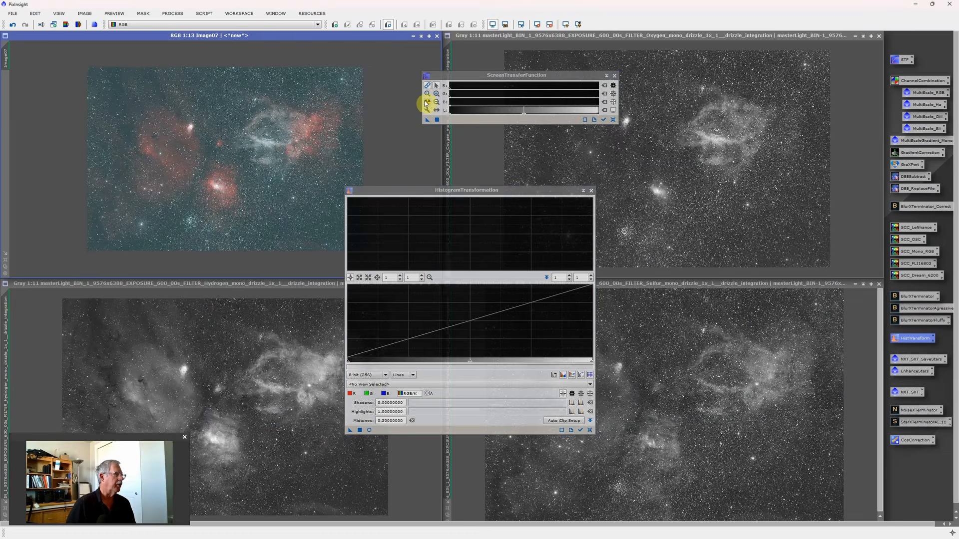
{"action": "left_click", "coordinate": [427, 102]}
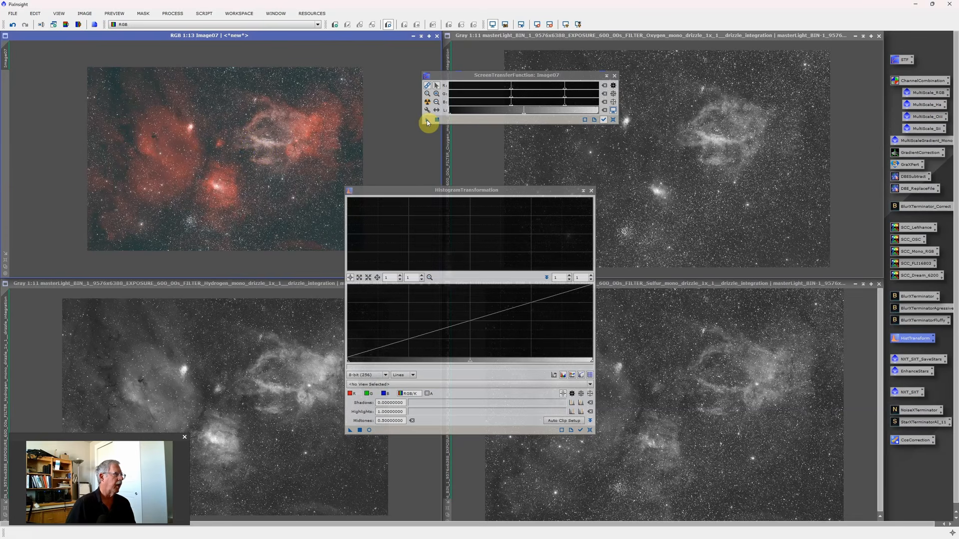
{"action": "left_click_drag", "start_coordinate": [427, 122], "coordinate": [408, 430]}
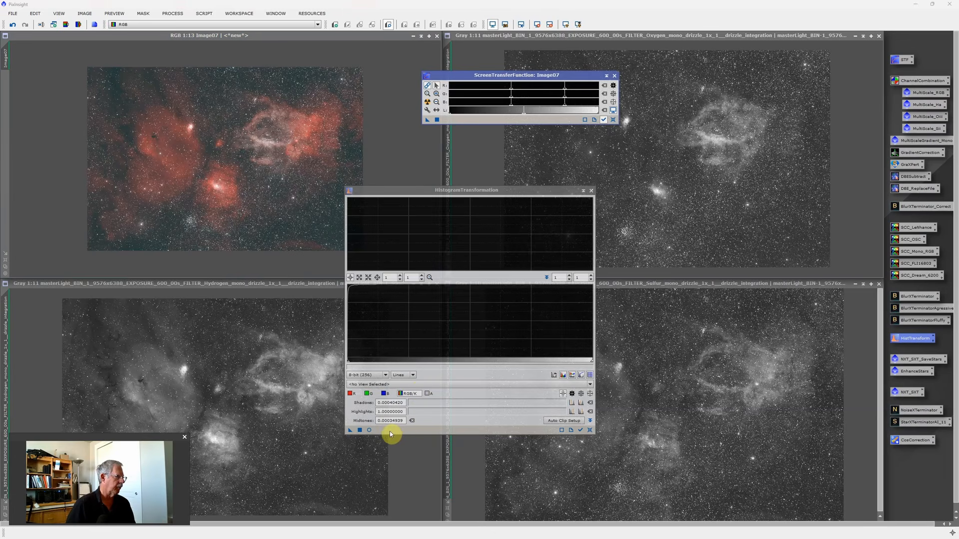
{"action": "left_click", "coordinate": [360, 430]}
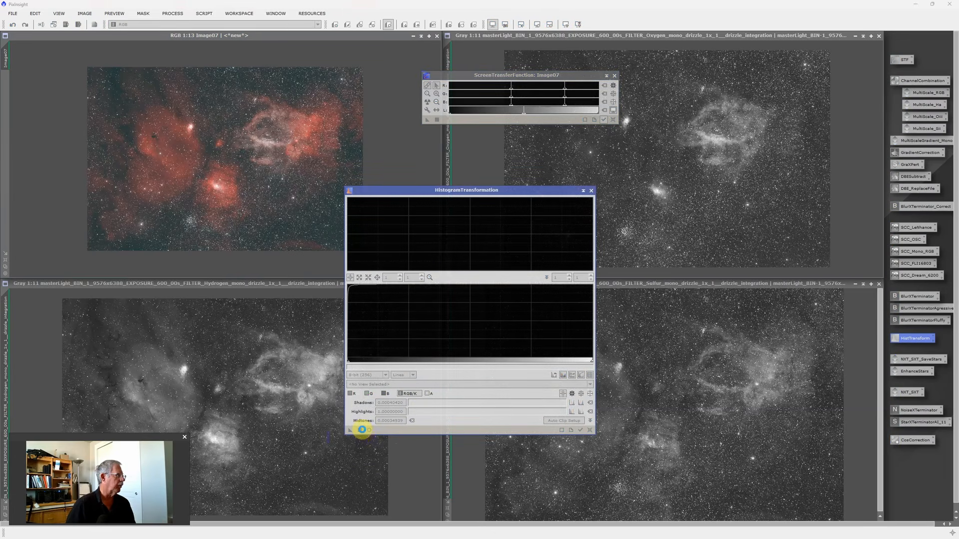
Step: Try to apply the Oxygen image's automatic screen stretch permanently through HistogramTransformation, and undo it
{"action": "left_click", "coordinate": [489, 148]}
{"action": "left_click", "coordinate": [426, 102]}
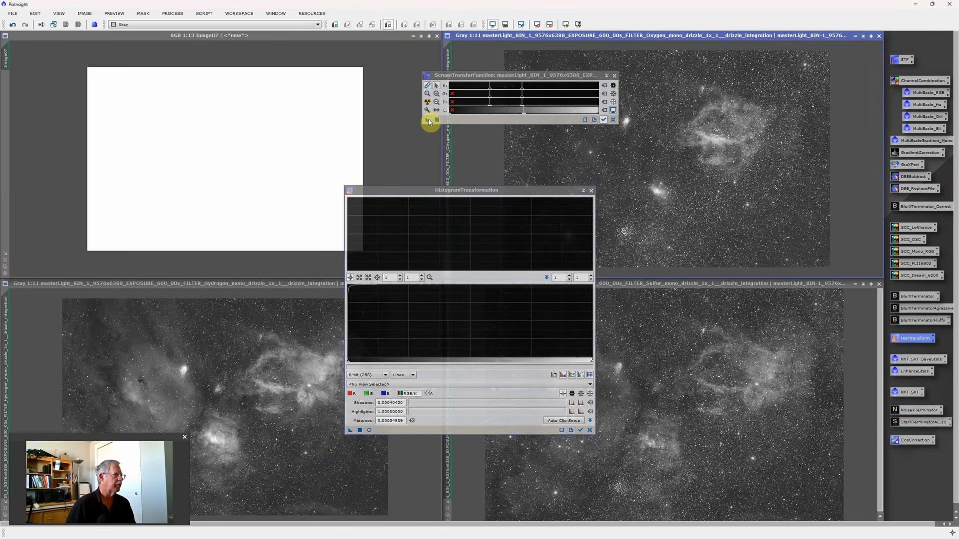
{"action": "left_click_drag", "start_coordinate": [427, 122], "coordinate": [364, 430]}
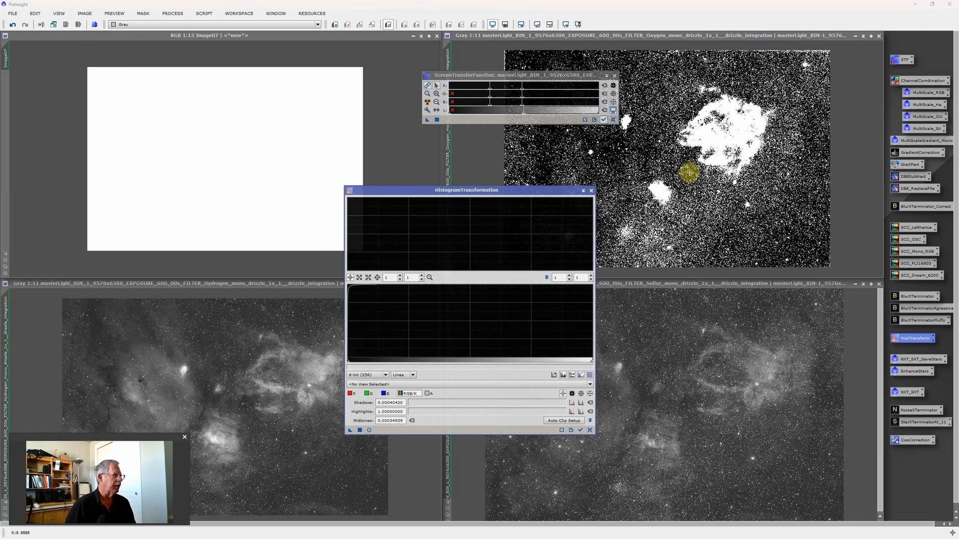
{"action": "left_click", "coordinate": [12, 26]}
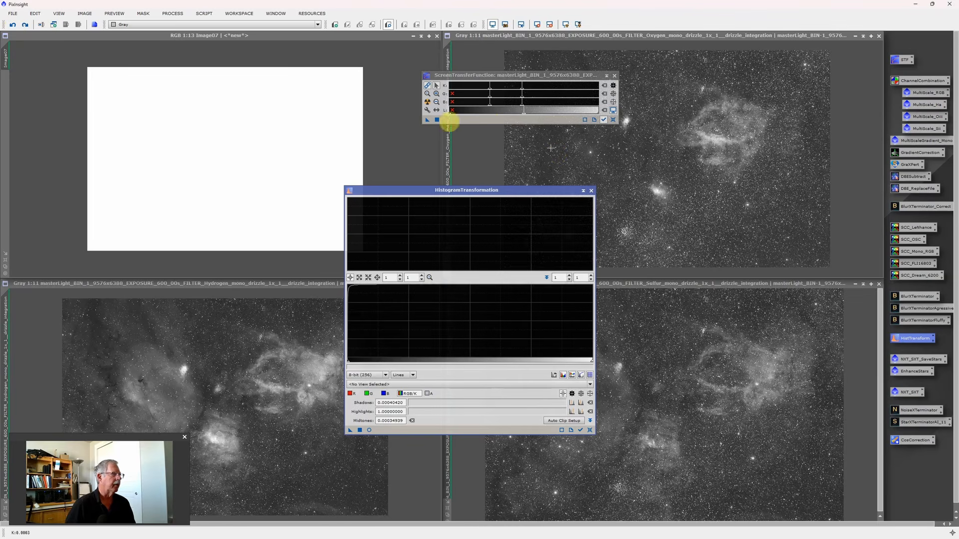
Step: Recompute the Oxygen image's automatic stretch, load it into HistogramTransformation and apply it permanently to that image
{"action": "left_click", "coordinate": [427, 103]}
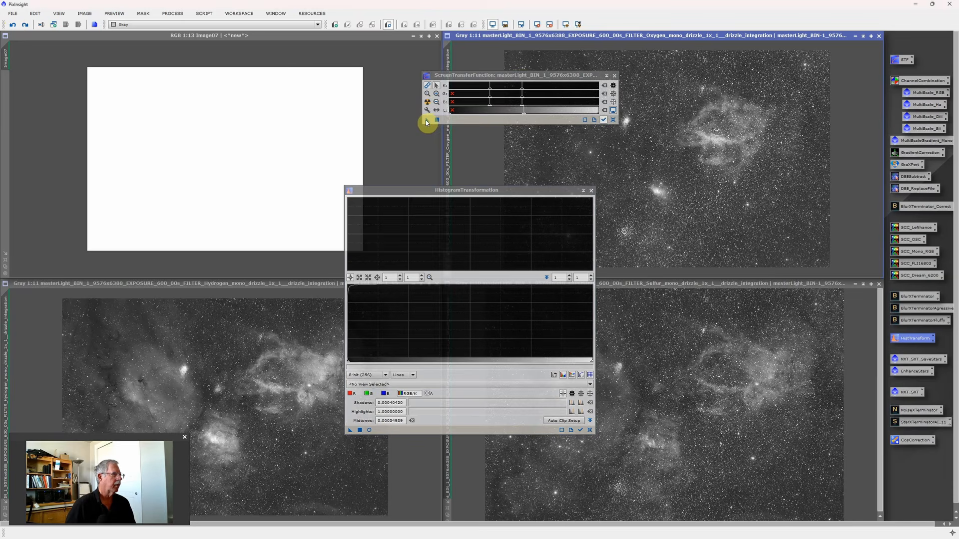
{"action": "left_click_drag", "start_coordinate": [428, 122], "coordinate": [422, 431]}
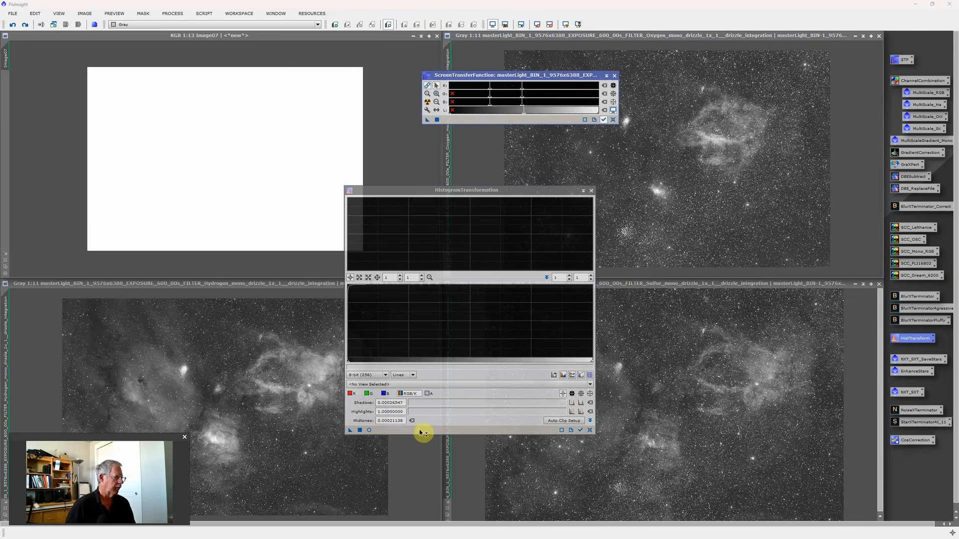
{"action": "left_click", "coordinate": [359, 430]}
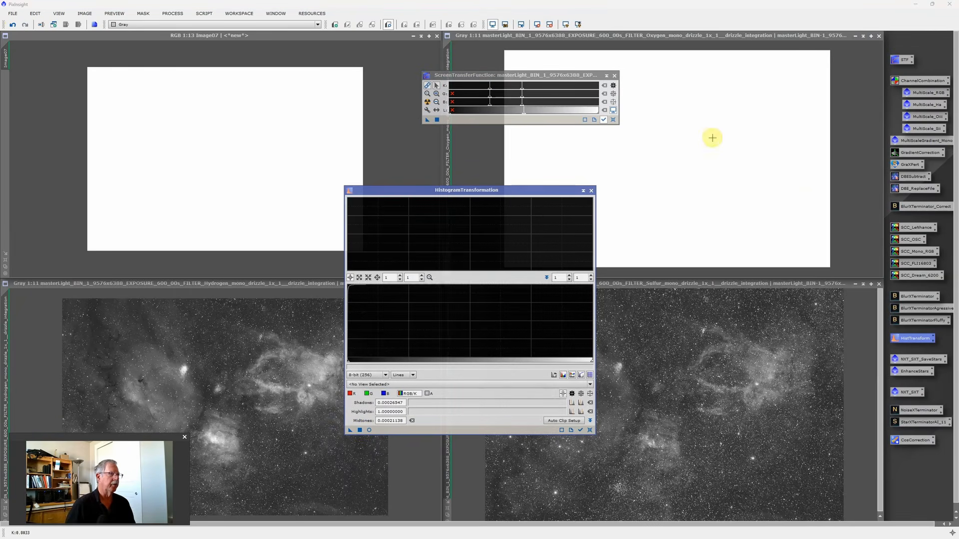
Step: Auto-stretch the Hydrogen image, load that stretch into HistogramTransformation and apply it permanently to the image
{"action": "left_click", "coordinate": [40, 322]}
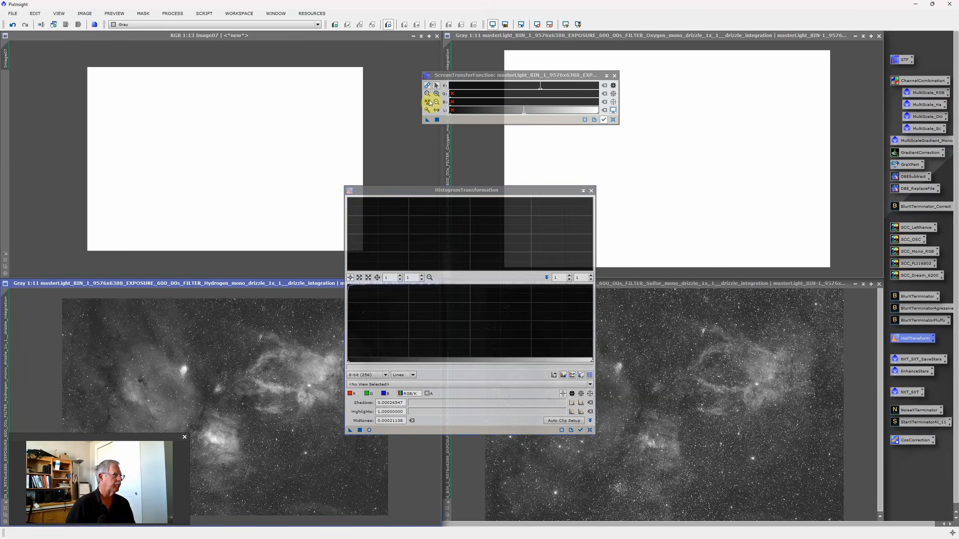
{"action": "left_click", "coordinate": [429, 102]}
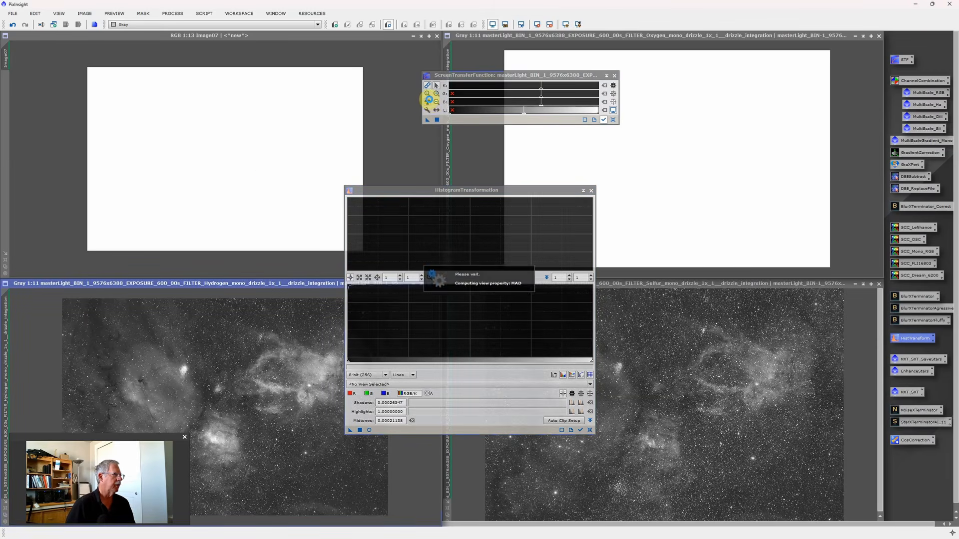
{"action": "left_click_drag", "start_coordinate": [427, 121], "coordinate": [360, 422]}
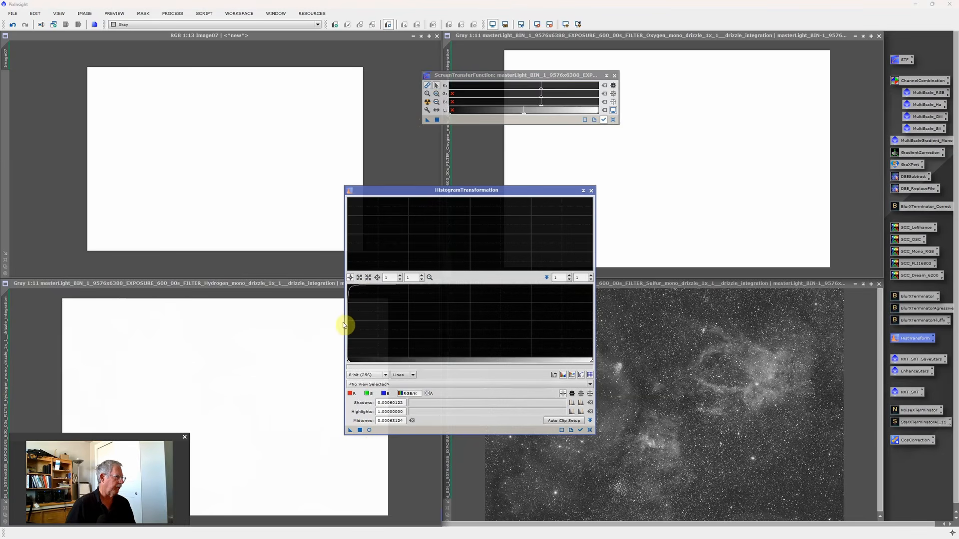
Step: Auto-stretch the Sulfur image, apply that stretch permanently with HistogramTransformation, and close both stretching tools
{"action": "left_click", "coordinate": [460, 449]}
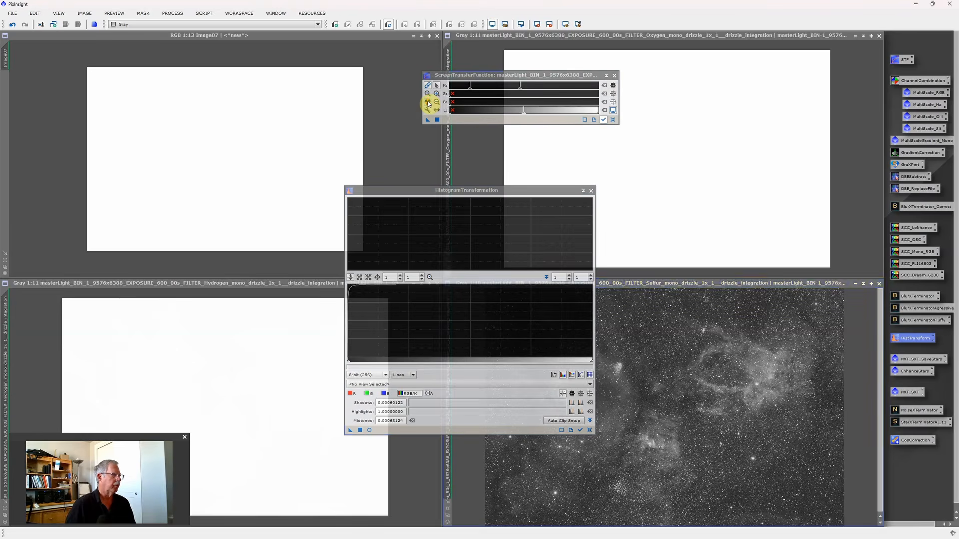
{"action": "left_click", "coordinate": [427, 101]}
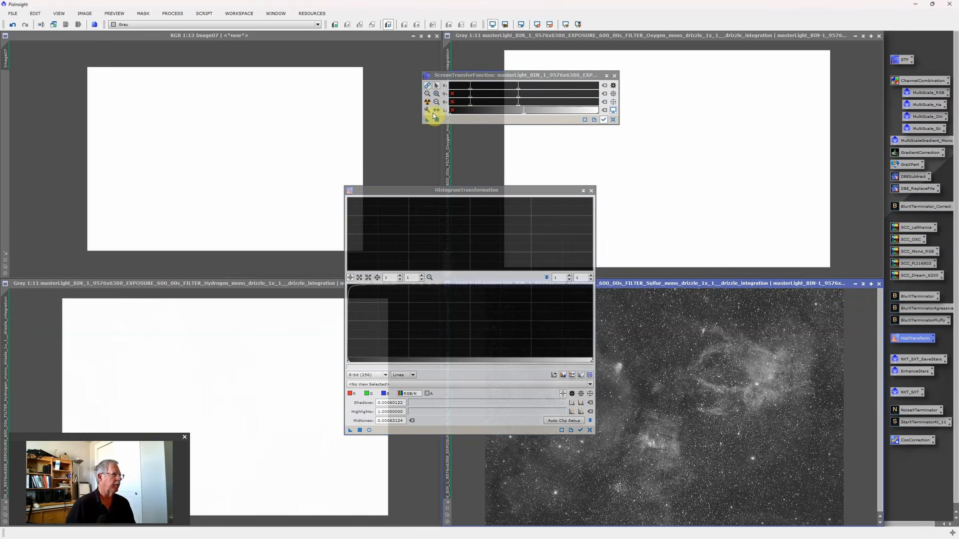
{"action": "left_click_drag", "start_coordinate": [428, 121], "coordinate": [430, 434]}
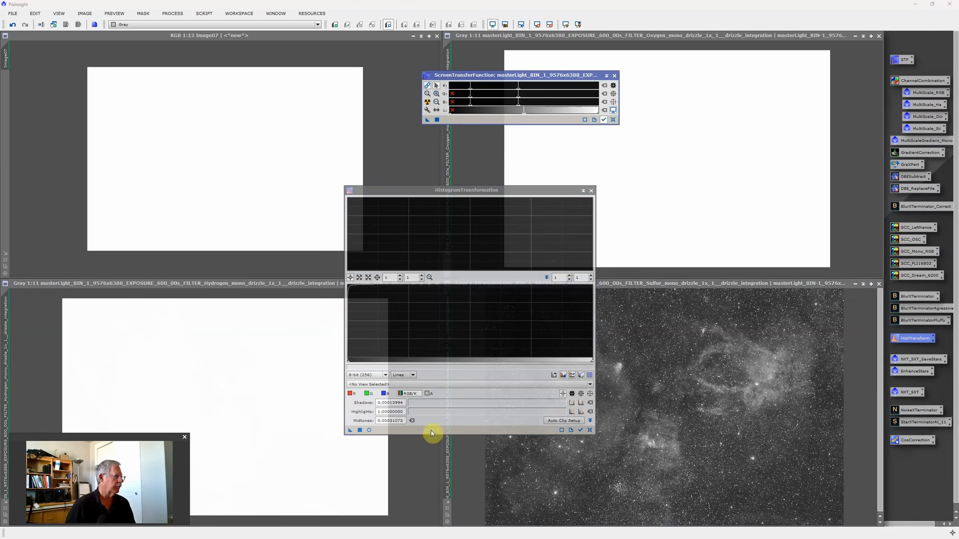
{"action": "left_click", "coordinate": [359, 430]}
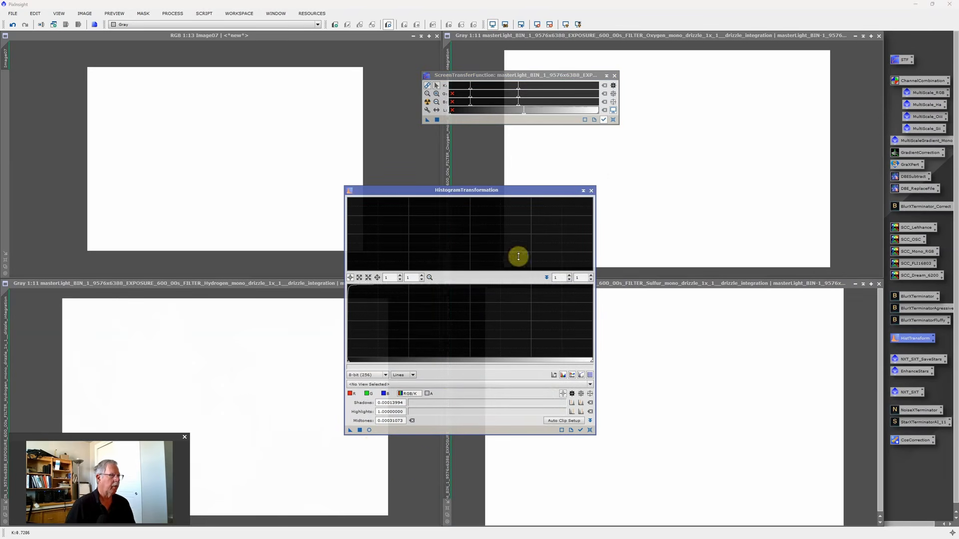
{"action": "left_click", "coordinate": [591, 190]}
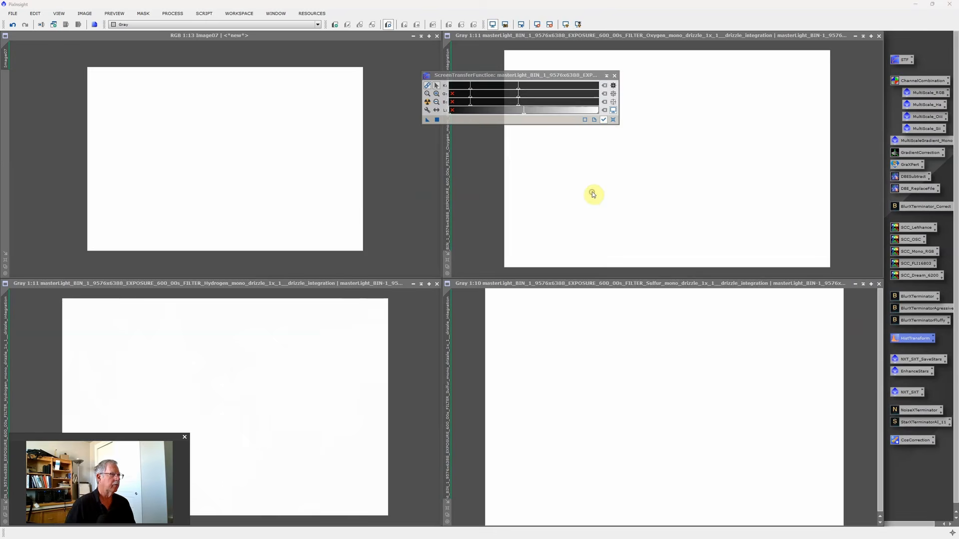
{"action": "left_click", "coordinate": [614, 75]}
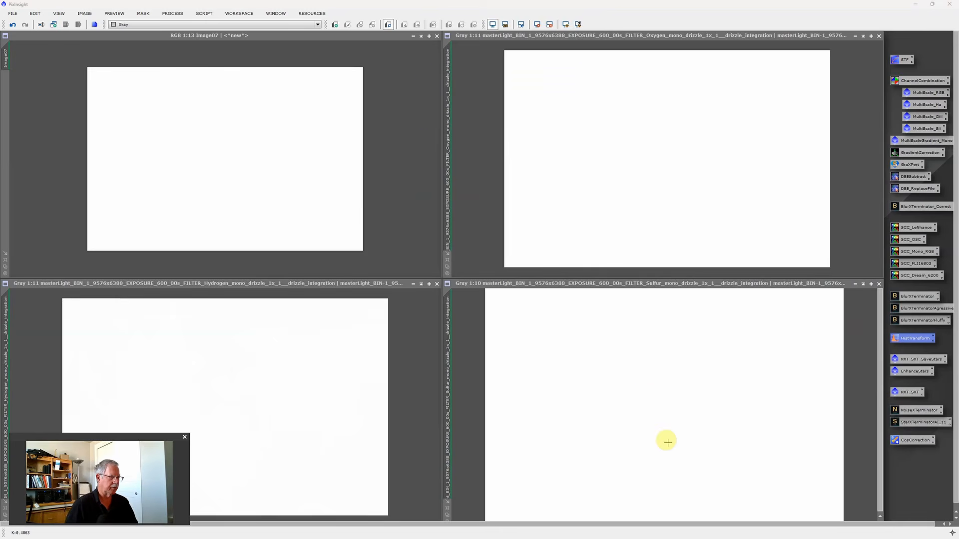
Step: Turn off the temporary screen stretch on the Sulfur, Hydrogen, Oxygen and RGB images
{"action": "left_click", "coordinate": [654, 401]}
{"action": "key", "text": "ctrl+a"}
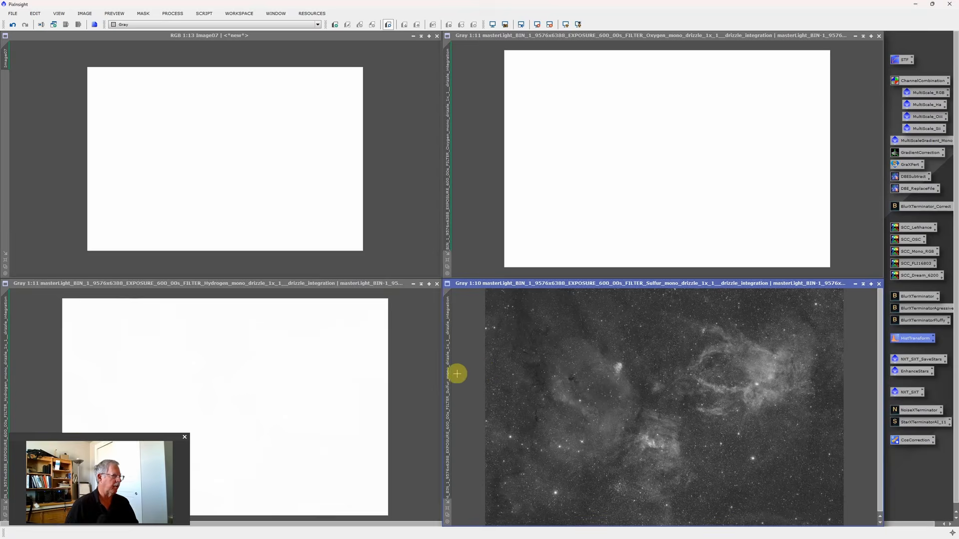
{"action": "left_click", "coordinate": [411, 369]}
{"action": "key", "text": "ctrl+a"}
{"action": "left_click", "coordinate": [496, 193]}
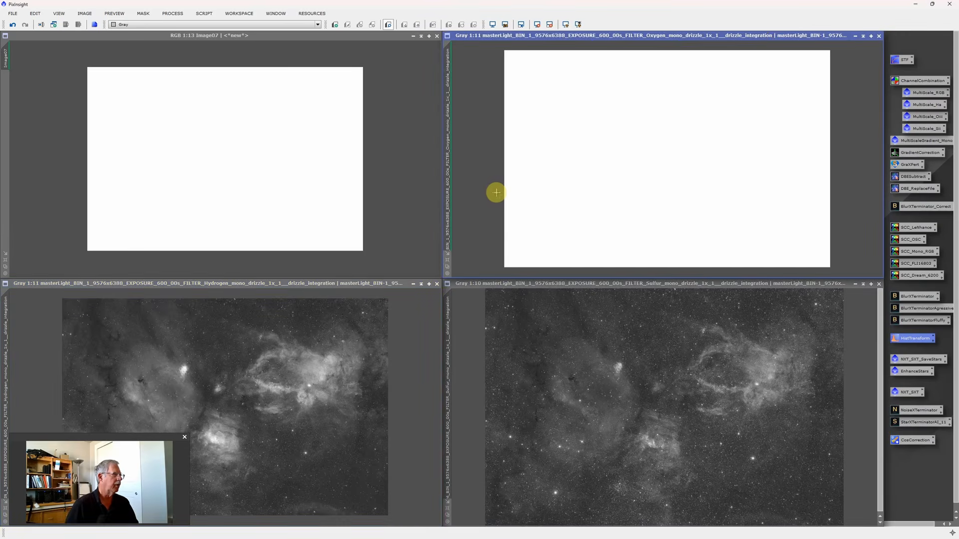
{"action": "key", "text": "ctrl+a"}
{"action": "left_click", "coordinate": [408, 174]}
{"action": "key", "text": "ctrl+a"}
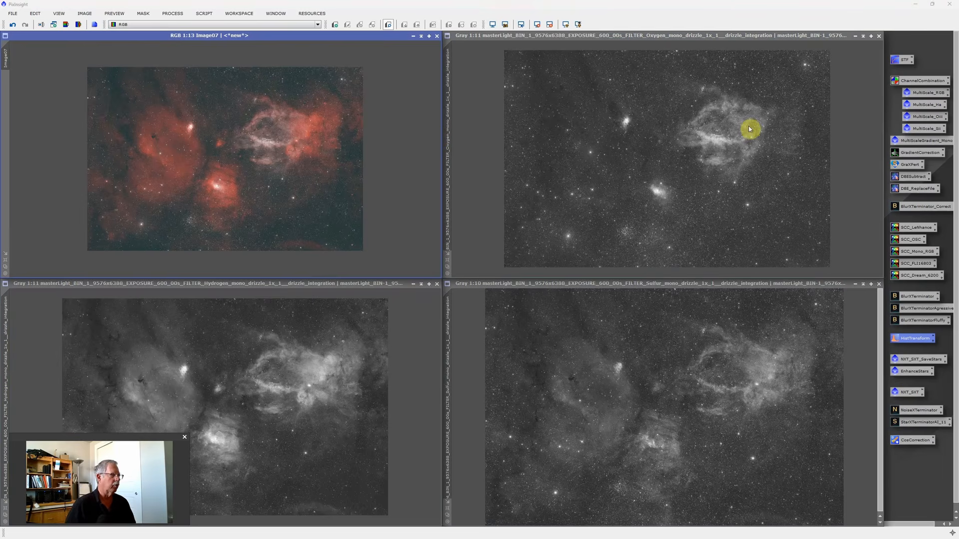
Step: Run the NXT_SXT_SaveStars process on all four images in the ImageContainer, and close the container
{"action": "left_click_drag", "start_coordinate": [750, 128], "coordinate": [470, 152]}
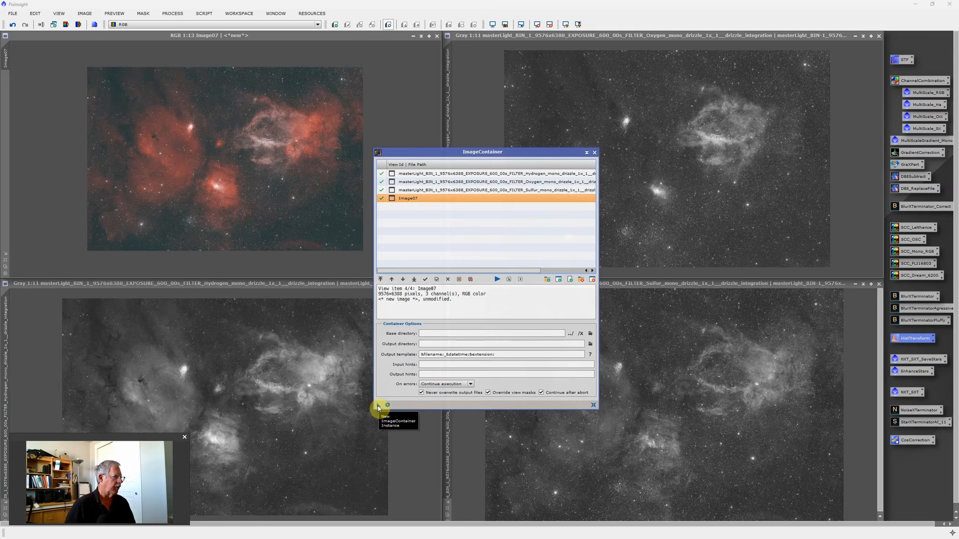
{"action": "left_click_drag", "start_coordinate": [378, 409], "coordinate": [915, 358]}
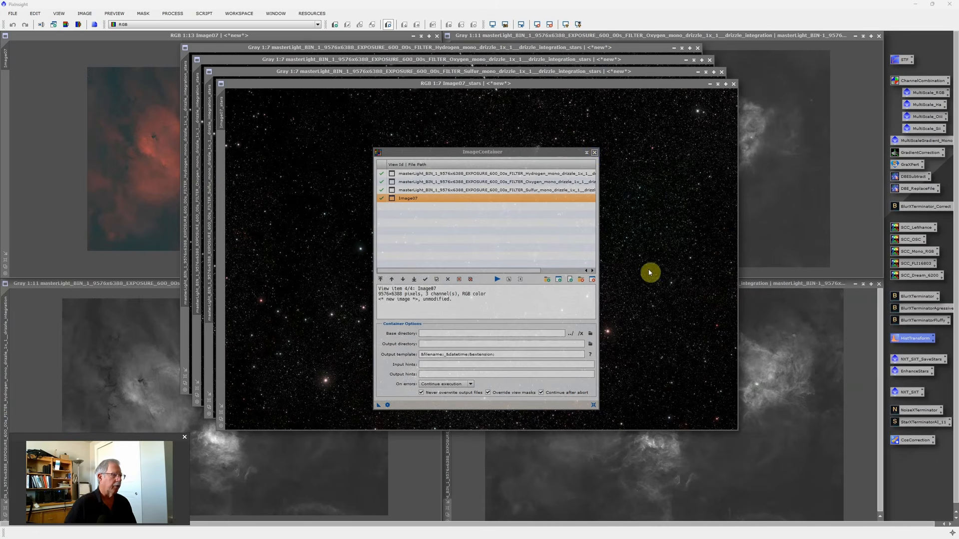
{"action": "left_click", "coordinate": [594, 152]}
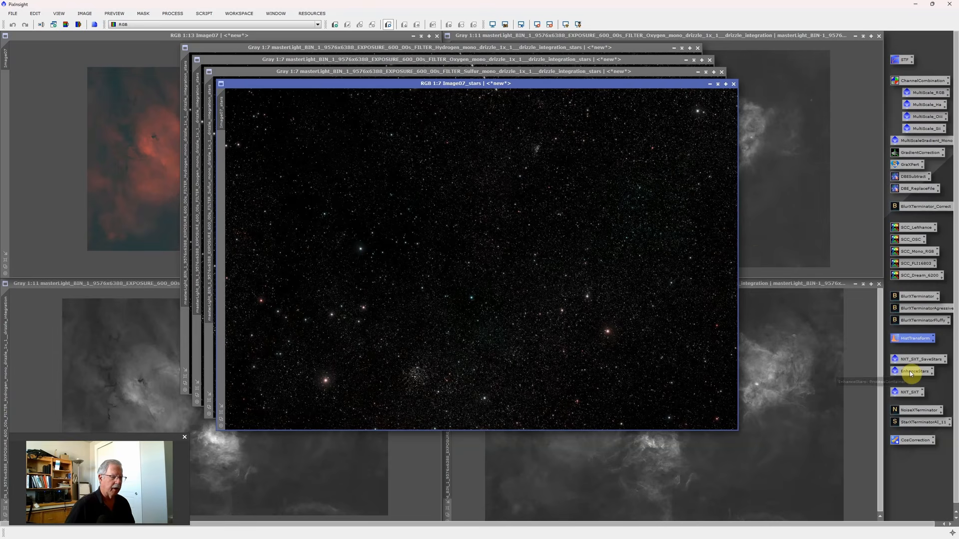
Step: Apply EnhanceStars to Image07_stars and save it as a 16-bit TIFF in NUC2 Data's Lobster Claw 265 folder, overwriting the existing file
{"action": "left_click_drag", "start_coordinate": [910, 370], "coordinate": [553, 260]}
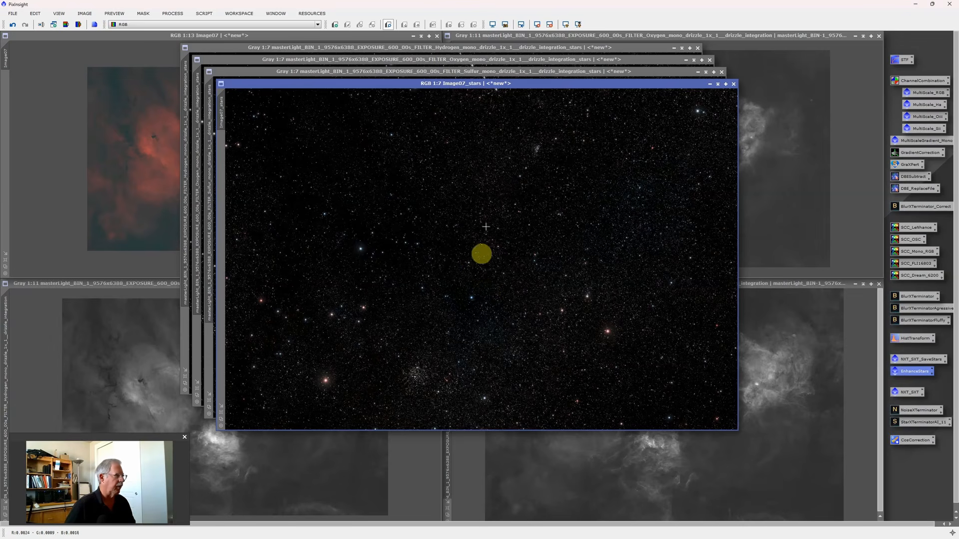
{"action": "left_click", "coordinate": [15, 13]}
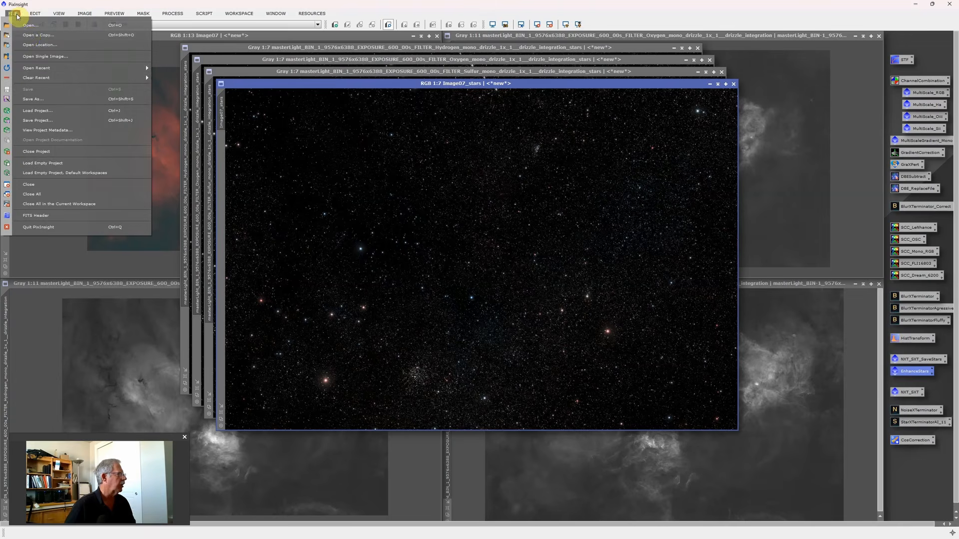
{"action": "left_click", "coordinate": [34, 100]}
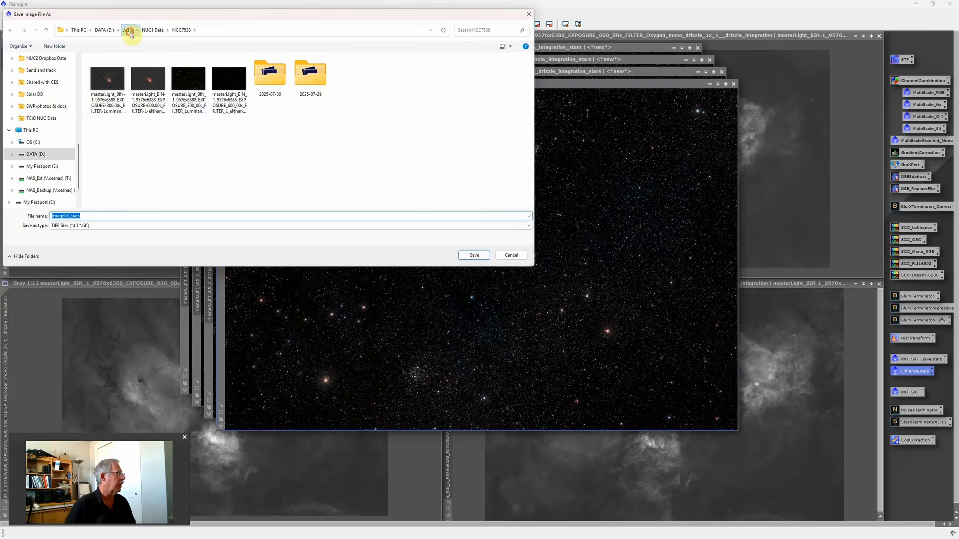
{"action": "left_click", "coordinate": [129, 32]}
{"action": "double_click", "coordinate": [111, 163]}
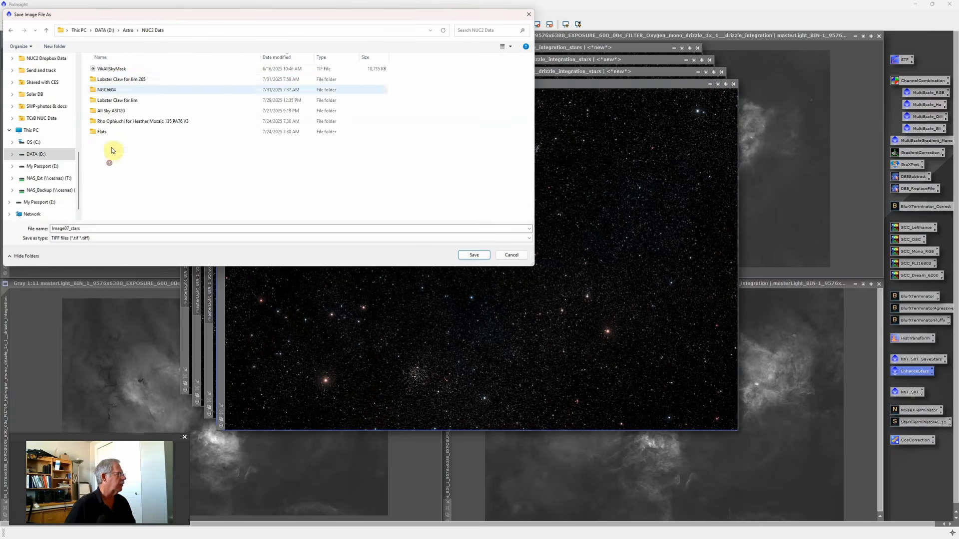
{"action": "double_click", "coordinate": [119, 78]}
{"action": "left_click", "coordinate": [83, 226]}
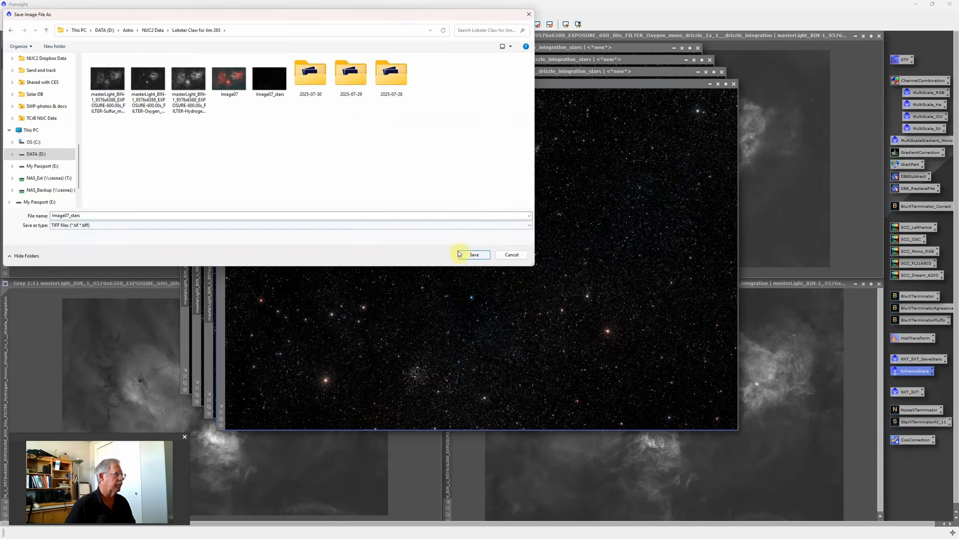
{"action": "left_click", "coordinate": [475, 256]}
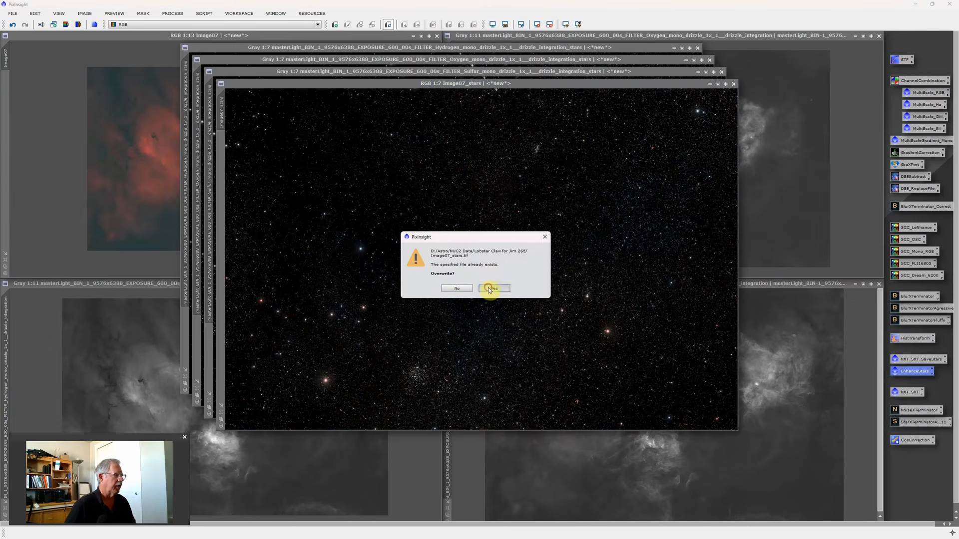
{"action": "left_click", "coordinate": [491, 288]}
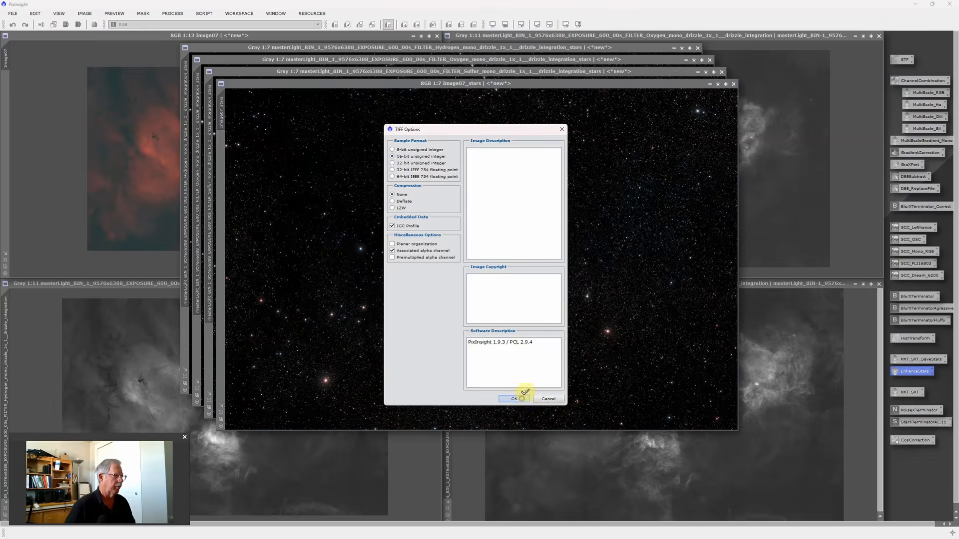
{"action": "left_click", "coordinate": [517, 399]}
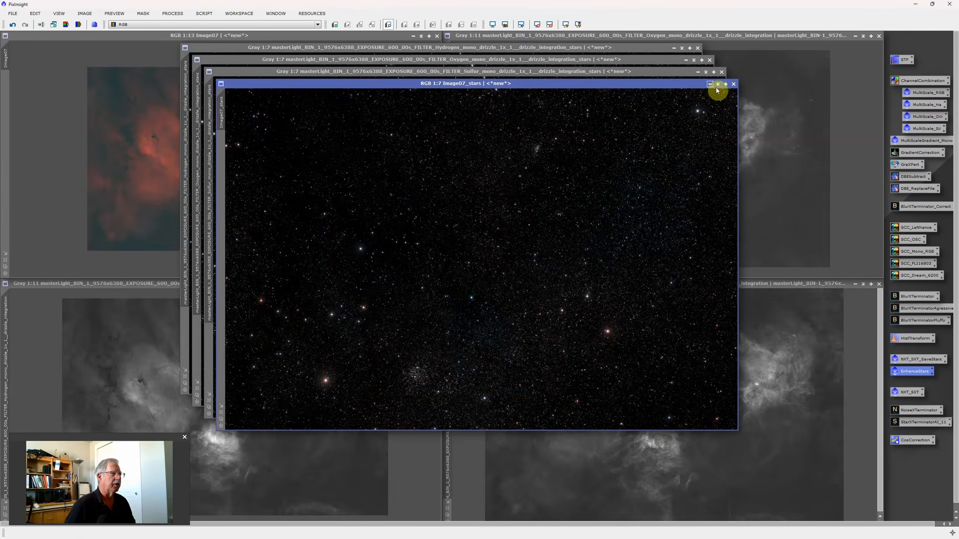
Step: Minimize the four extracted star images: RGB, Sulfur, Oxygen and Hydrogen
{"action": "left_click", "coordinate": [710, 85]}
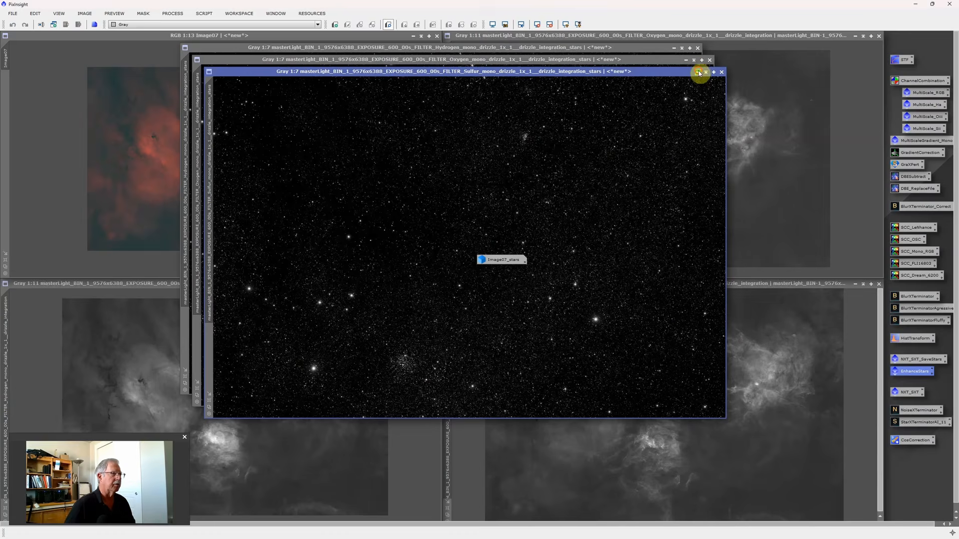
{"action": "left_click", "coordinate": [699, 73]}
{"action": "left_click", "coordinate": [686, 60]}
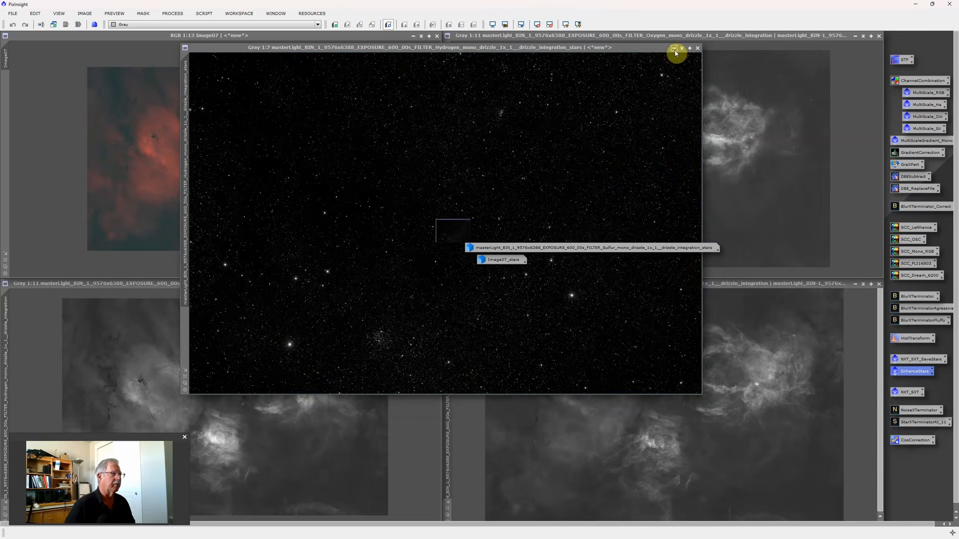
{"action": "left_click", "coordinate": [674, 49]}
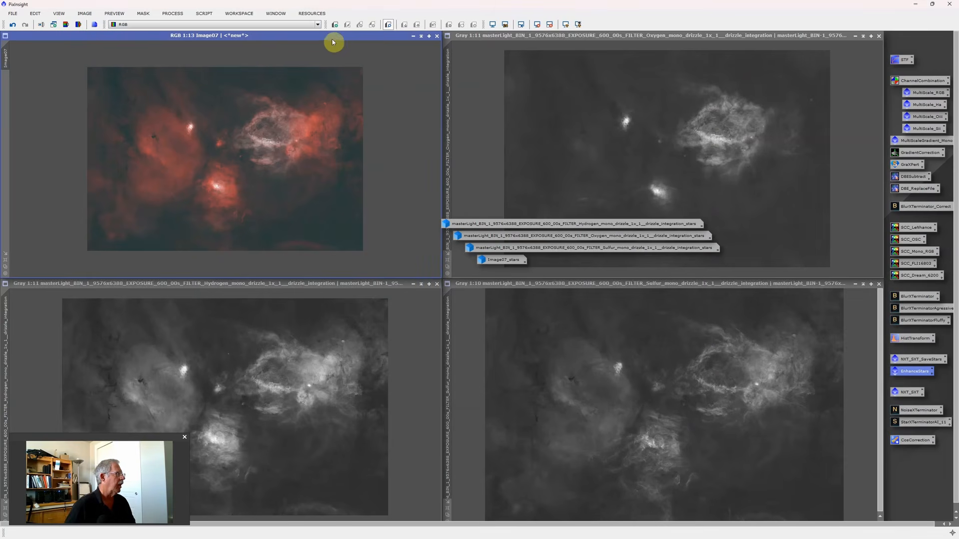
Step: Save the starless RGB image as the 16-bit TIFF Image07, overwriting the existing file, and minimize its window
{"action": "left_click", "coordinate": [13, 14]}
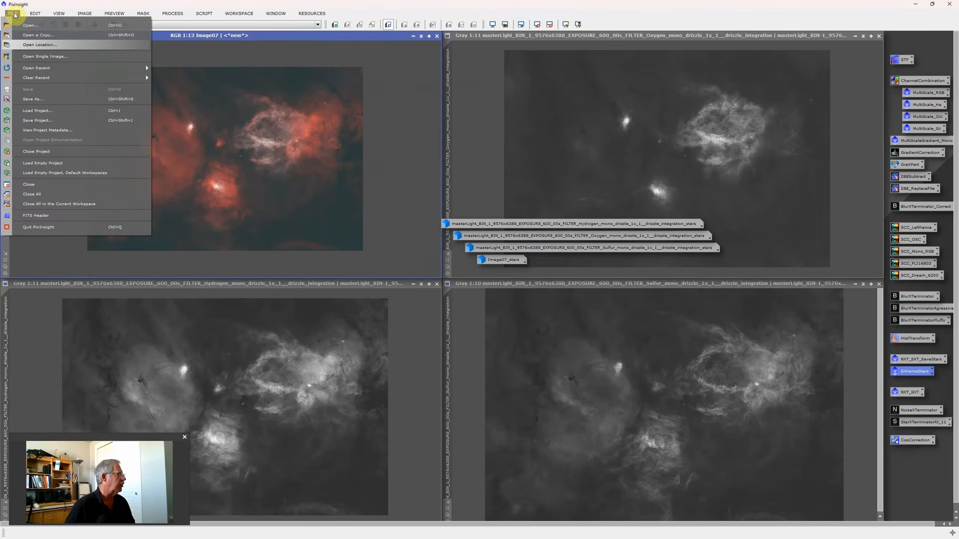
{"action": "left_click", "coordinate": [40, 99]}
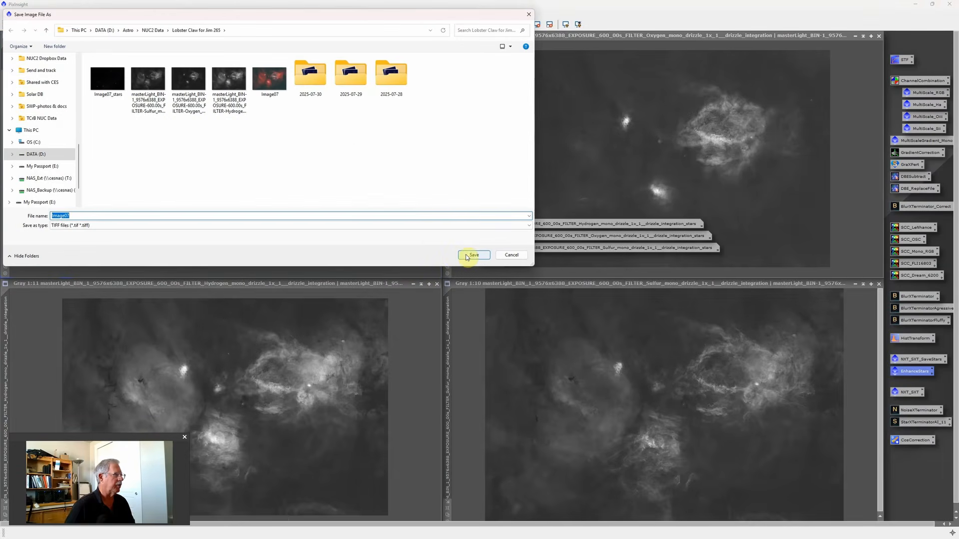
{"action": "left_click", "coordinate": [468, 256]}
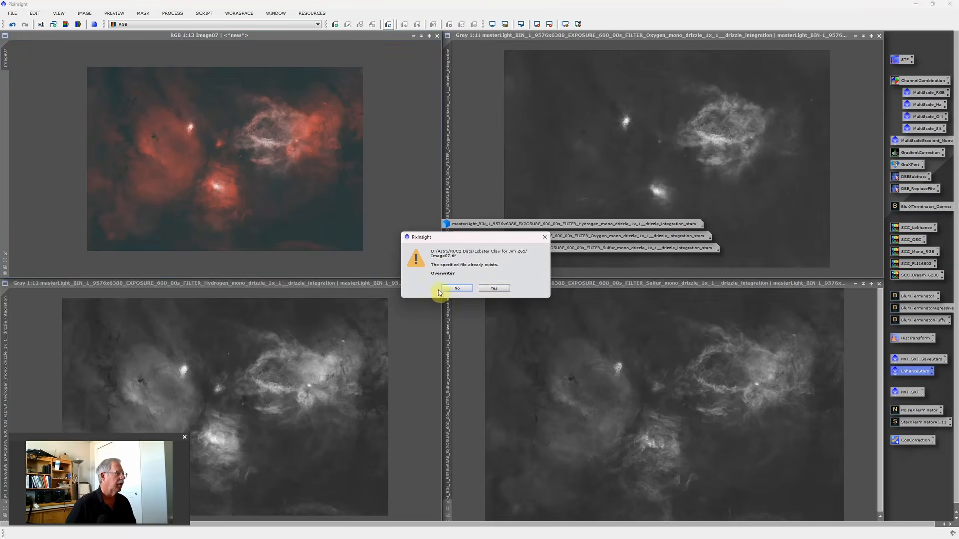
{"action": "left_click", "coordinate": [495, 289]}
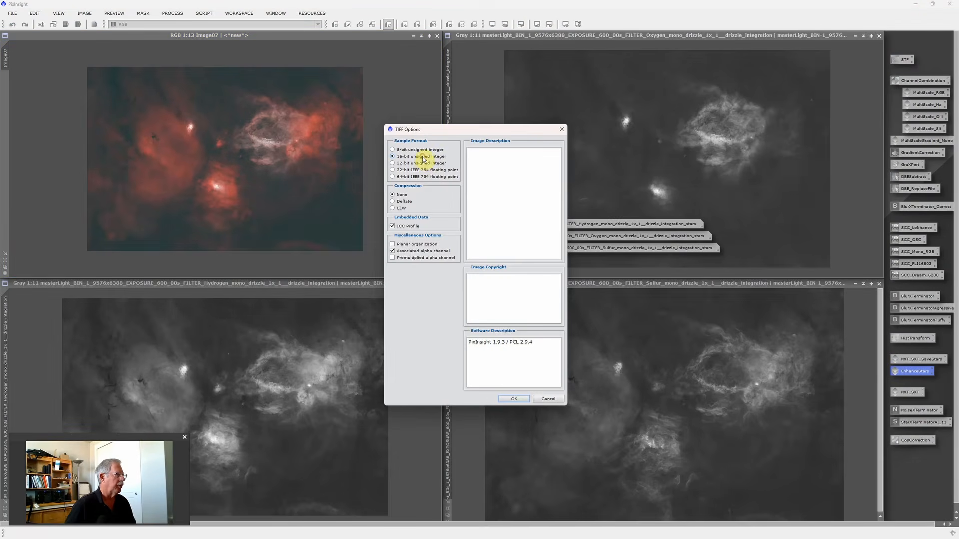
{"action": "left_click", "coordinate": [515, 398]}
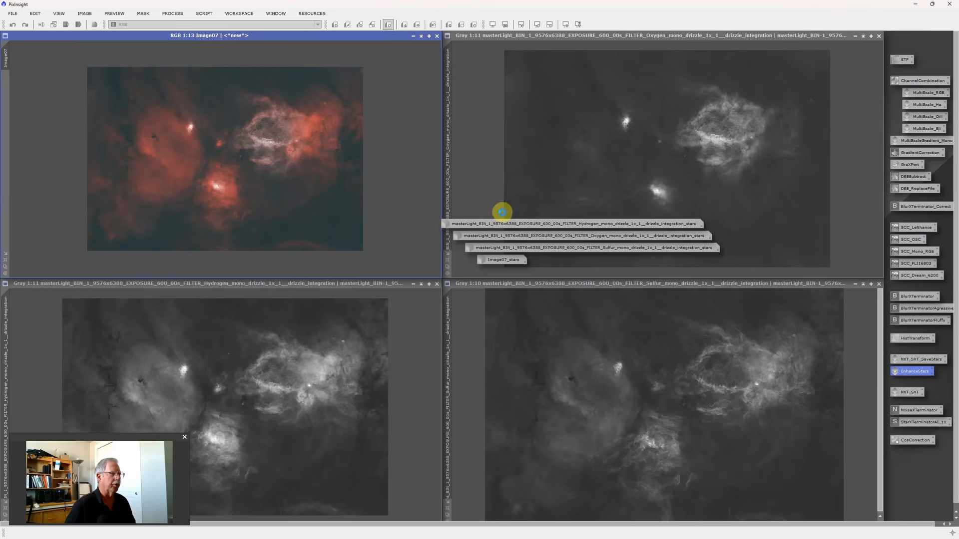
{"action": "left_click", "coordinate": [414, 38]}
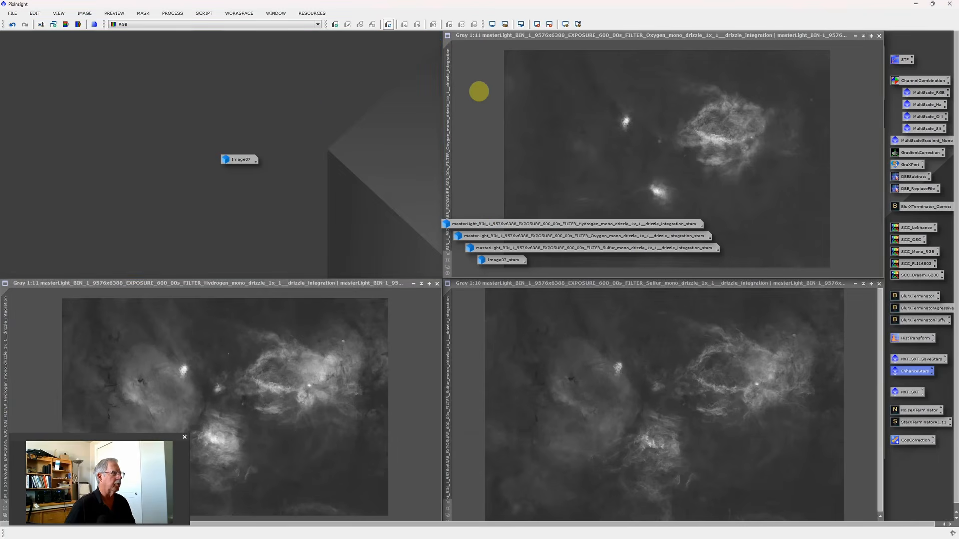
Step: Save the starless Oxygen image as a 16-bit TIFF in NUC2 Data's Lobster Claw 265 folder, and minimize the Oxygen and Hydrogen windows
{"action": "left_click", "coordinate": [12, 13]}
{"action": "left_click", "coordinate": [60, 99]}
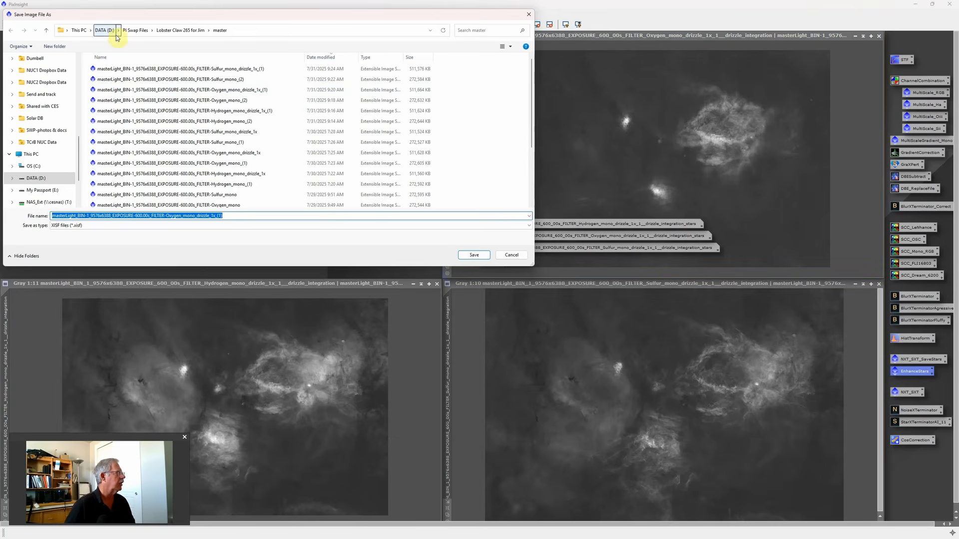
{"action": "left_click", "coordinate": [106, 31]}
{"action": "double_click", "coordinate": [114, 69]}
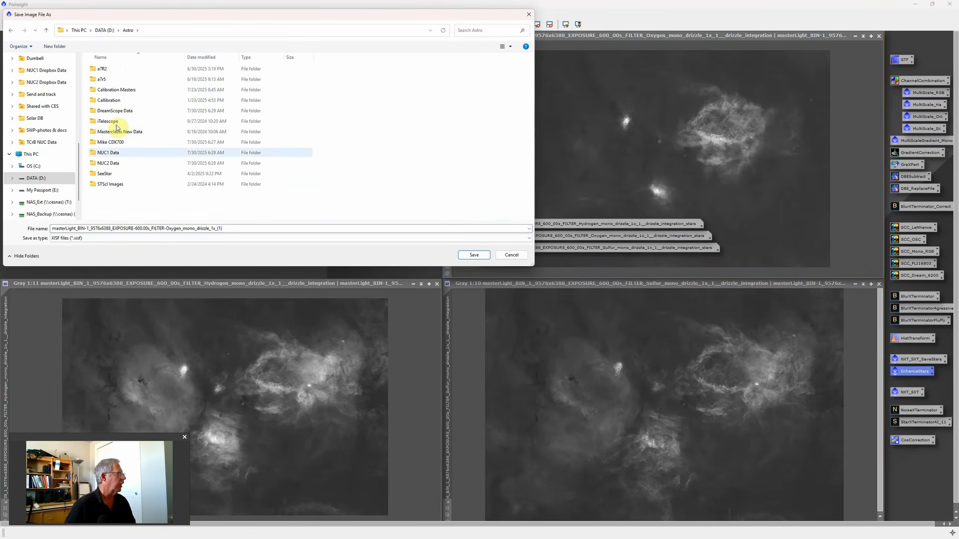
{"action": "double_click", "coordinate": [119, 163]}
{"action": "double_click", "coordinate": [123, 68]}
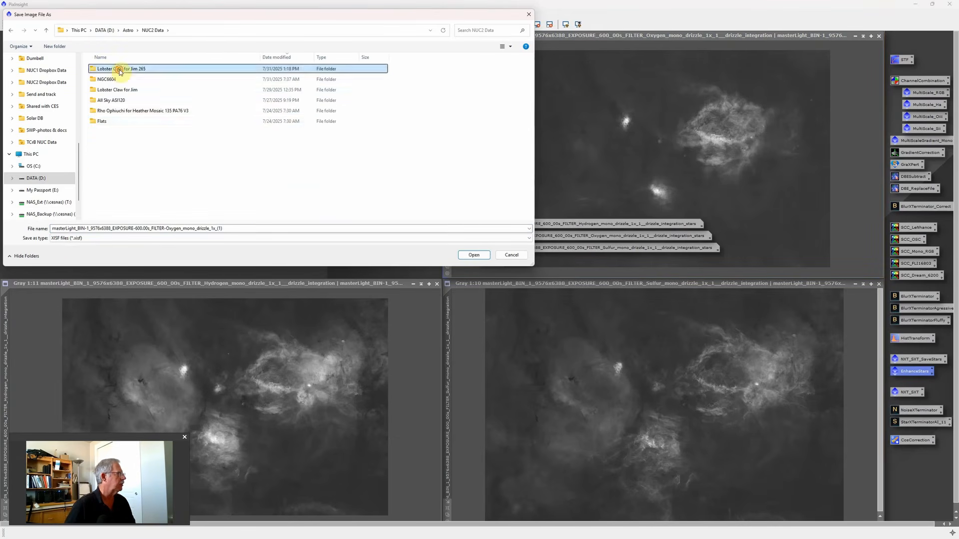
{"action": "left_click", "coordinate": [79, 226]}
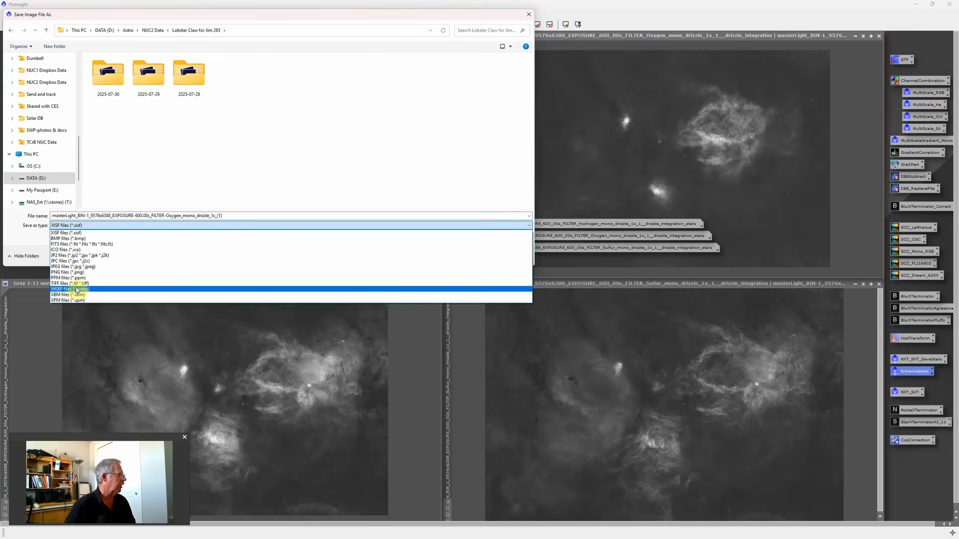
{"action": "left_click", "coordinate": [78, 284]}
{"action": "left_click", "coordinate": [468, 254]}
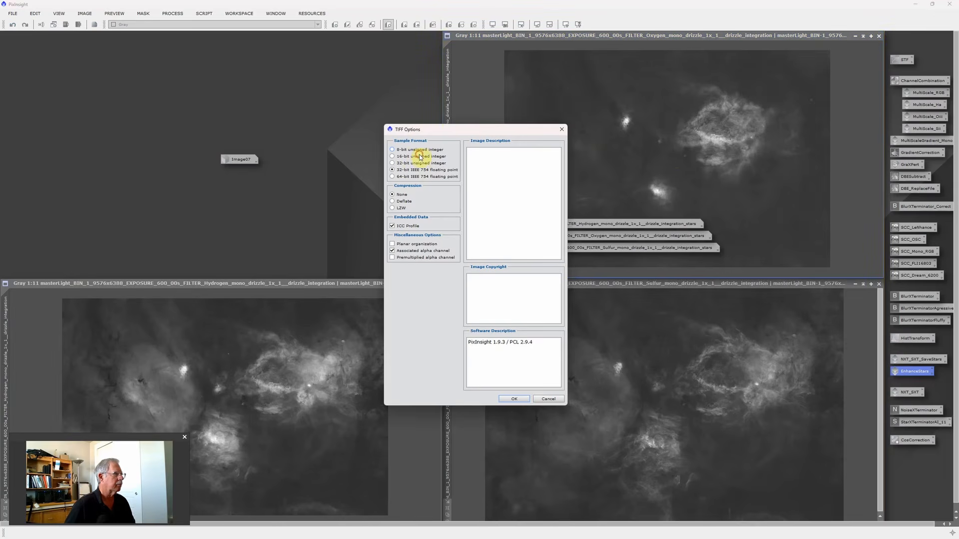
{"action": "left_click", "coordinate": [512, 397]}
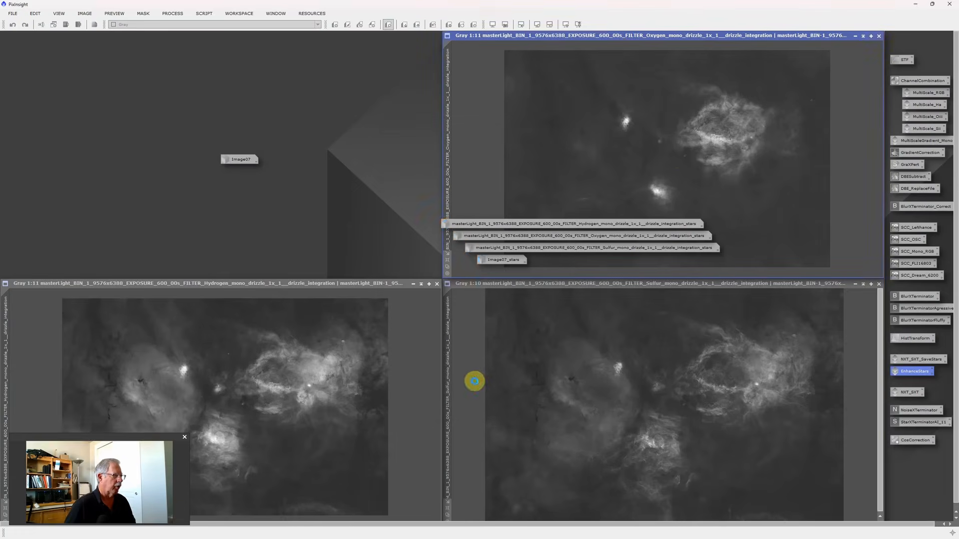
{"action": "left_click", "coordinate": [856, 36]}
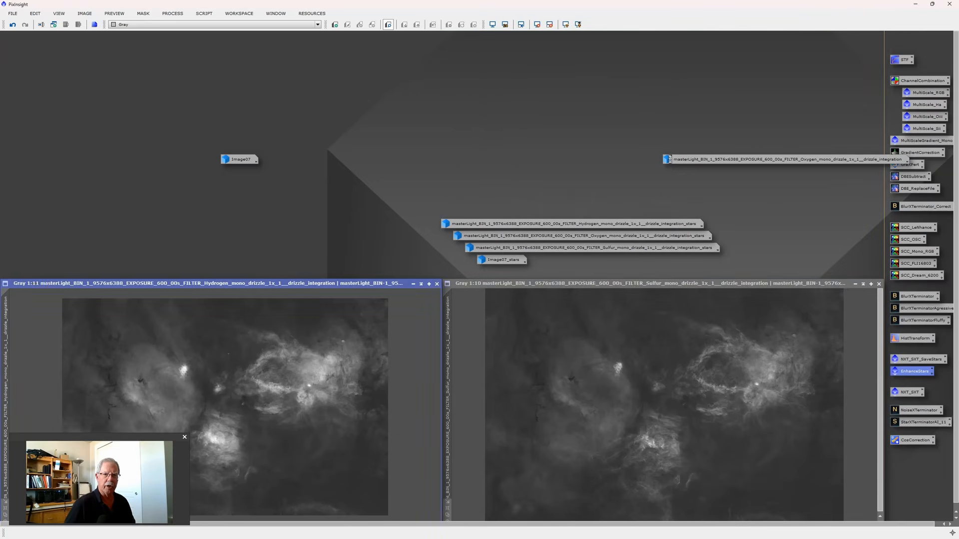
{"action": "left_click", "coordinate": [413, 284]}
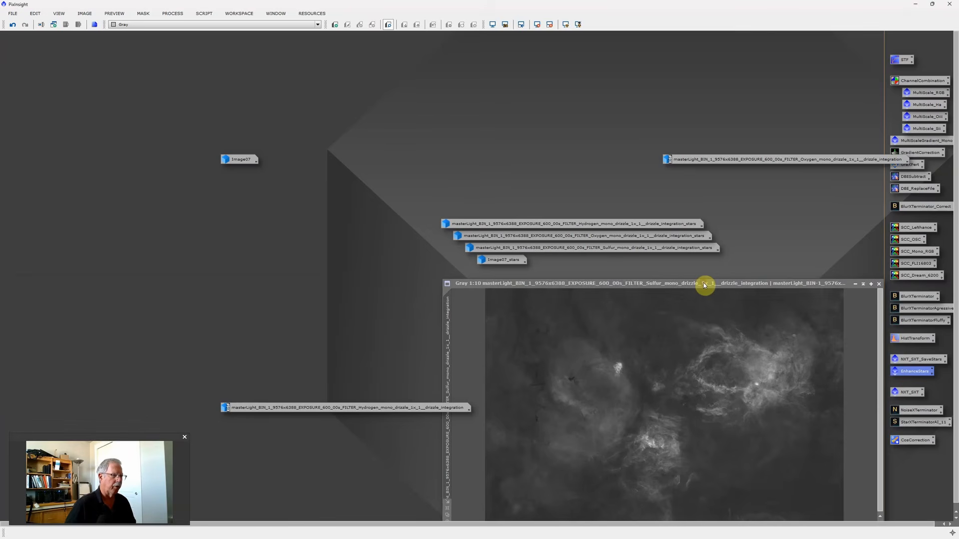
Step: Run AnnotateImage on the starless Sulfur image to generate a transparent overlay, and maximize the annotated overlay's window
{"action": "left_click_drag", "start_coordinate": [703, 283], "coordinate": [445, 268]}
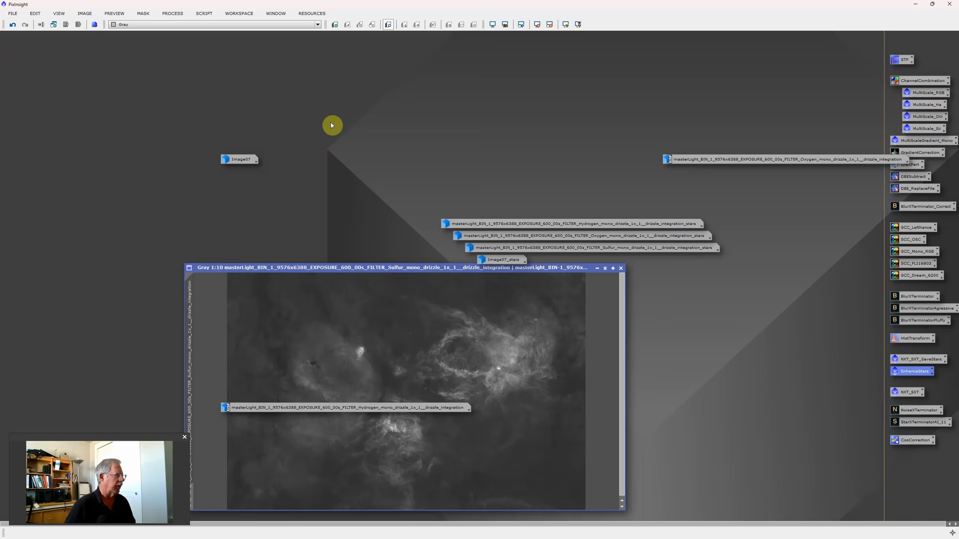
{"action": "left_click", "coordinate": [204, 14]}
{"action": "mouse_move", "coordinate": [220, 25]}
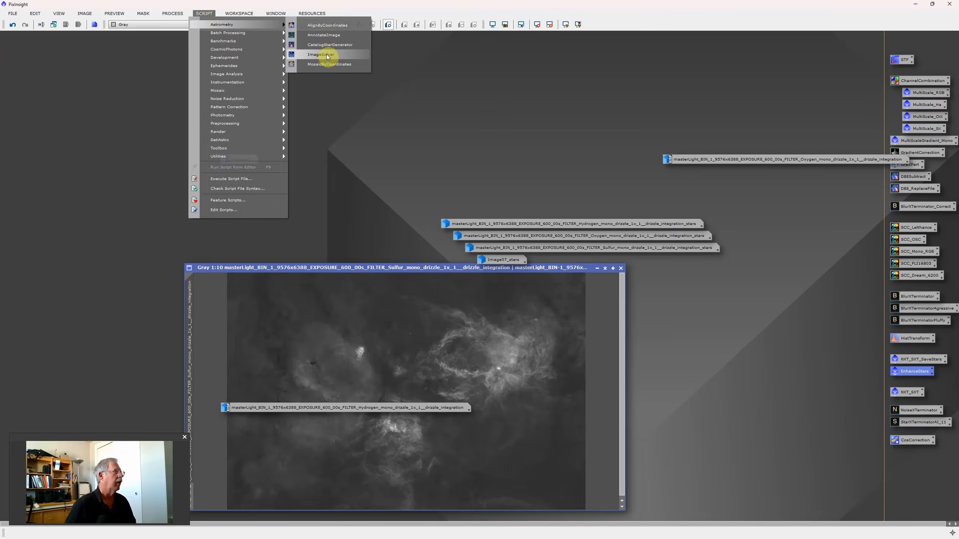
{"action": "left_click", "coordinate": [331, 39]}
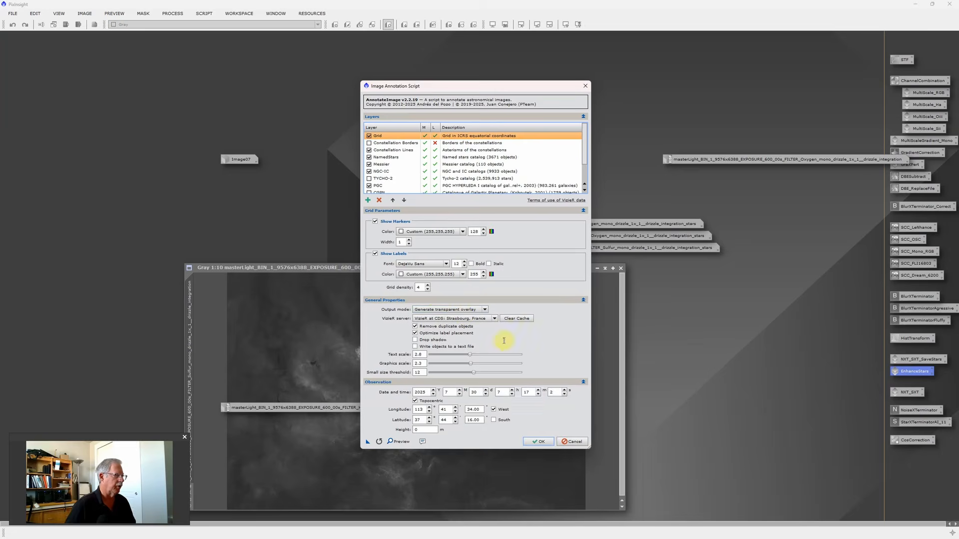
{"action": "left_click", "coordinate": [539, 443]}
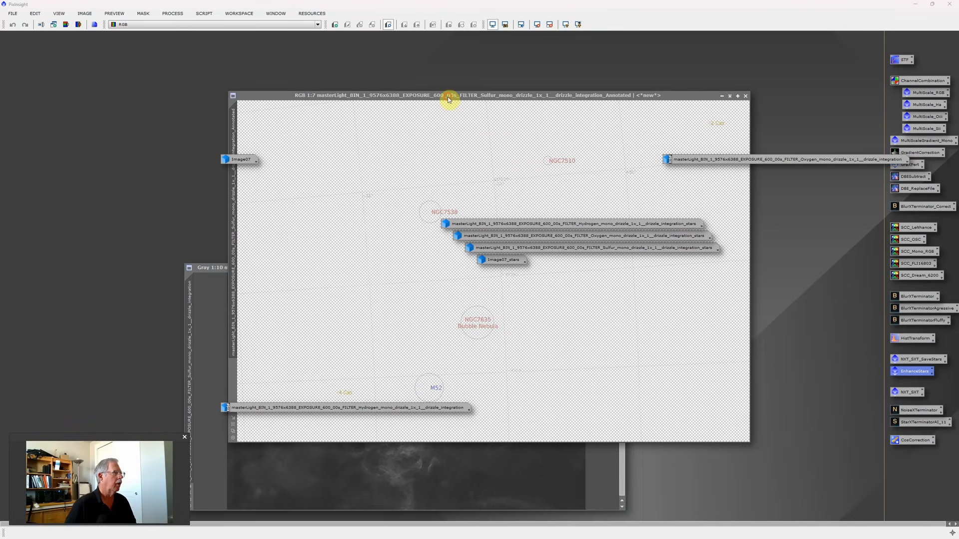
{"action": "double_click", "coordinate": [395, 95]}
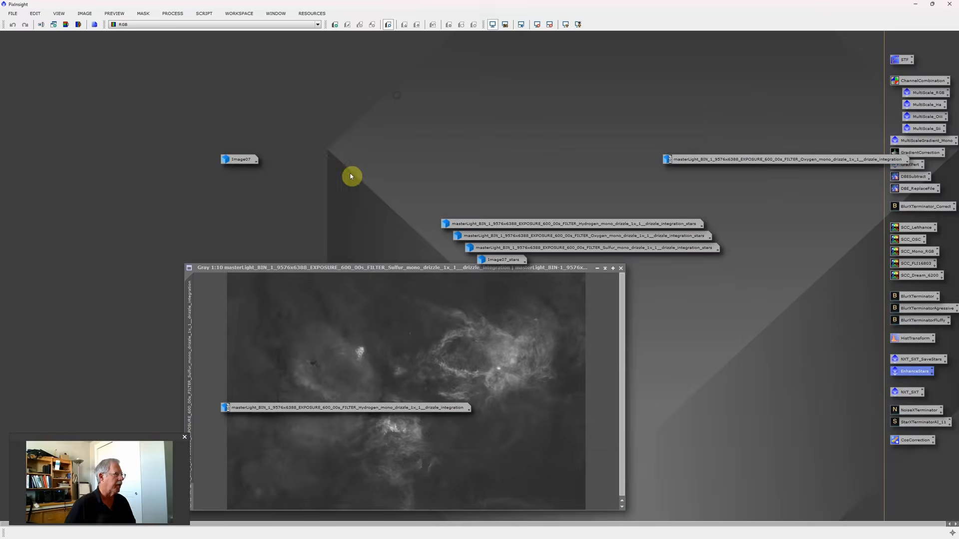
Step: Switch to Photoshop, start the Load Files into Stack script and browse for its source files
{"action": "mouse_move", "coordinate": [493, 535]}
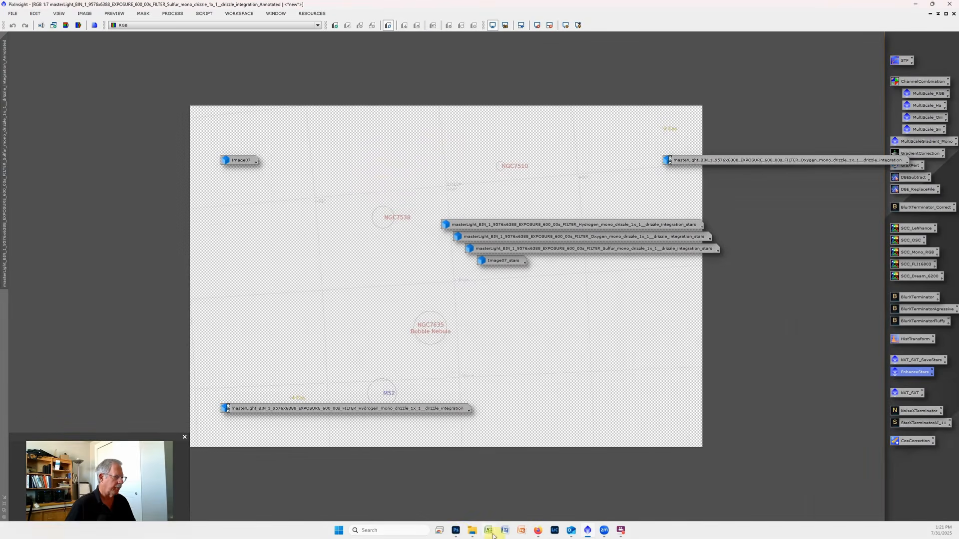
{"action": "left_click", "coordinate": [460, 532]}
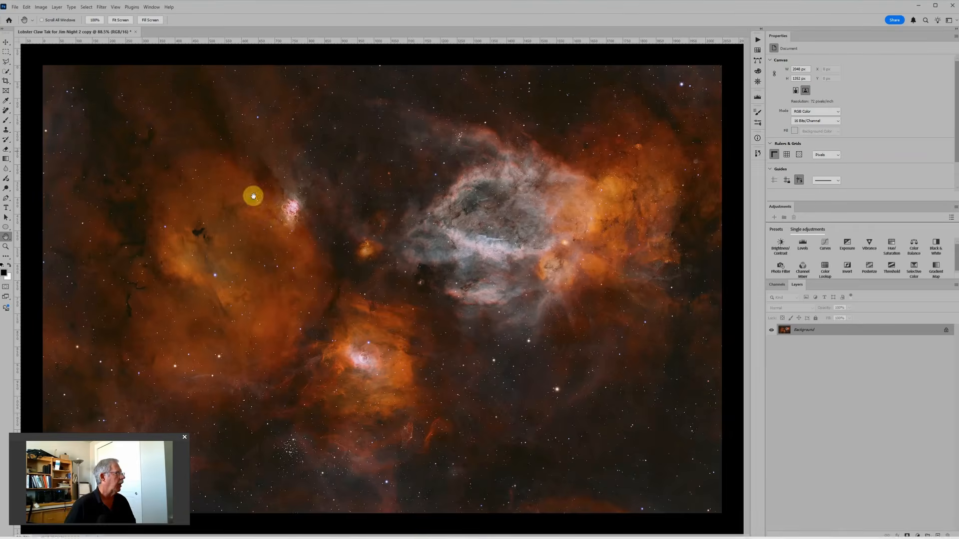
{"action": "left_click", "coordinate": [15, 8]}
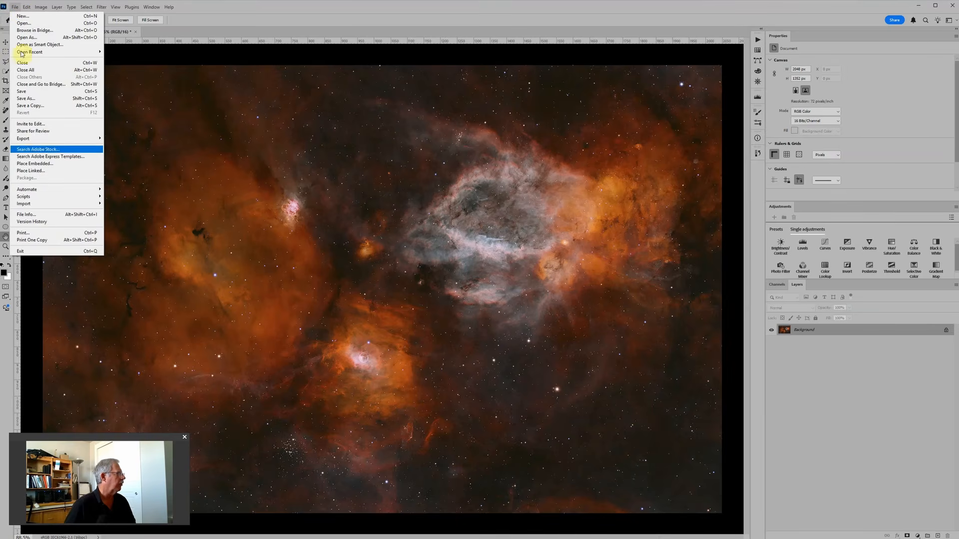
{"action": "mouse_move", "coordinate": [45, 199]}
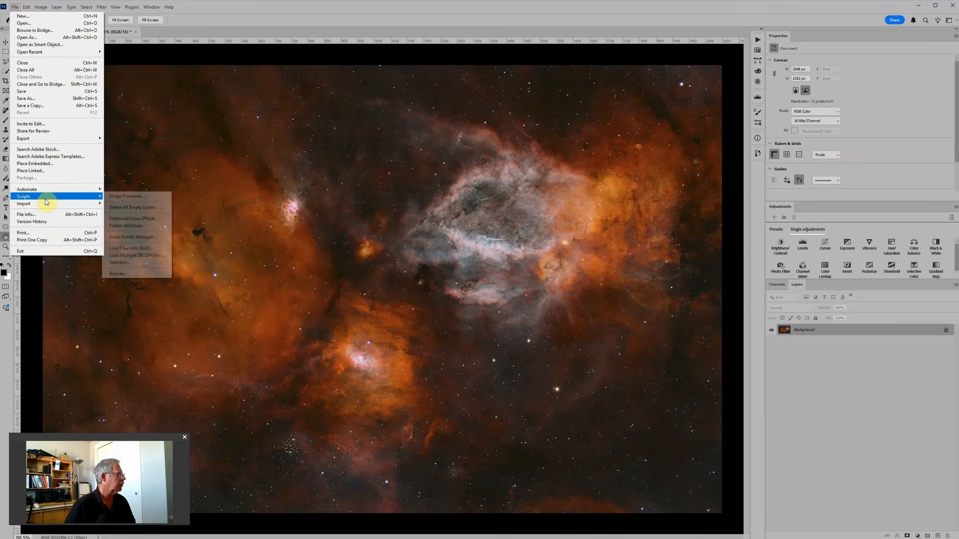
{"action": "left_click", "coordinate": [149, 248]}
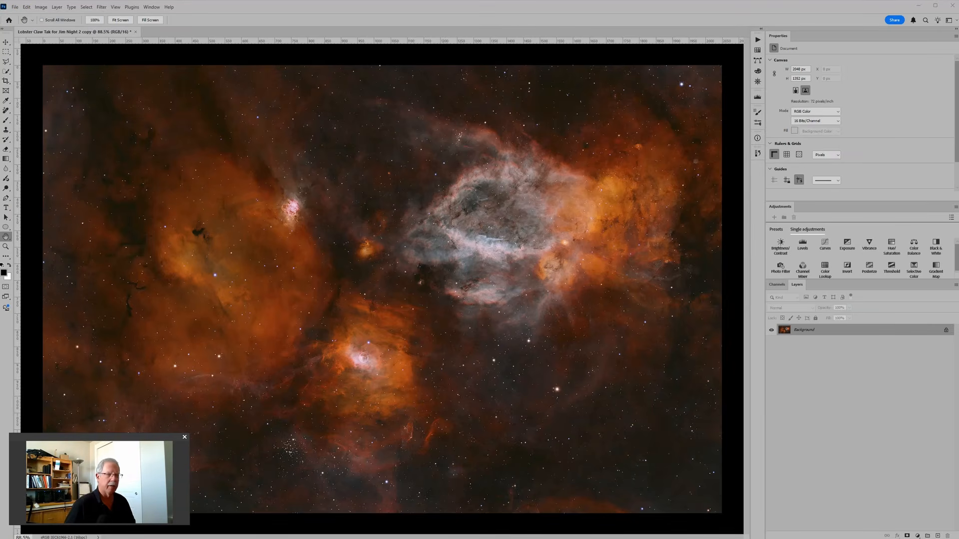
{"action": "left_click", "coordinate": [503, 204]}
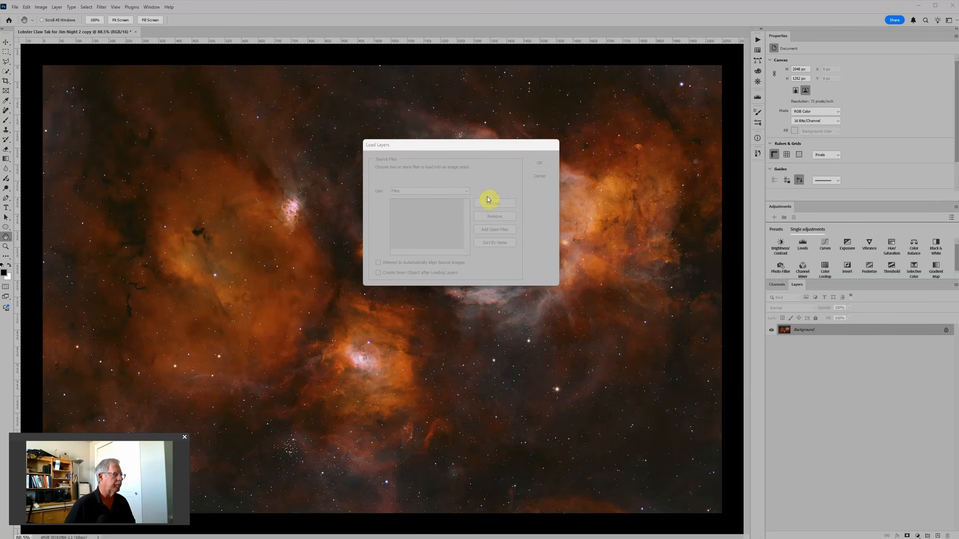
Step: Open the Lobster Claw 265 folder under DATA (D:), Astro, NUC2 Data, and show its files in the Details view
{"action": "left_click", "coordinate": [397, 296]}
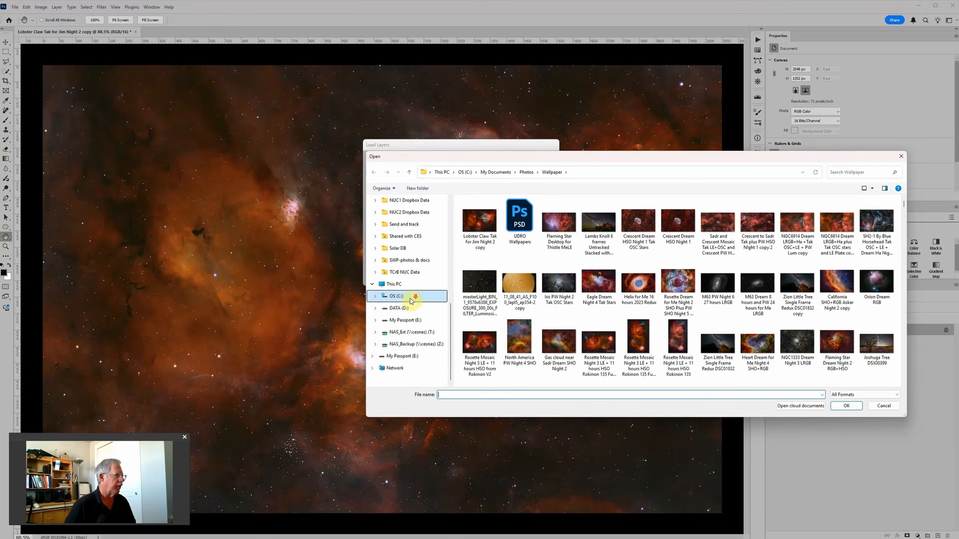
{"action": "left_click", "coordinate": [400, 308]}
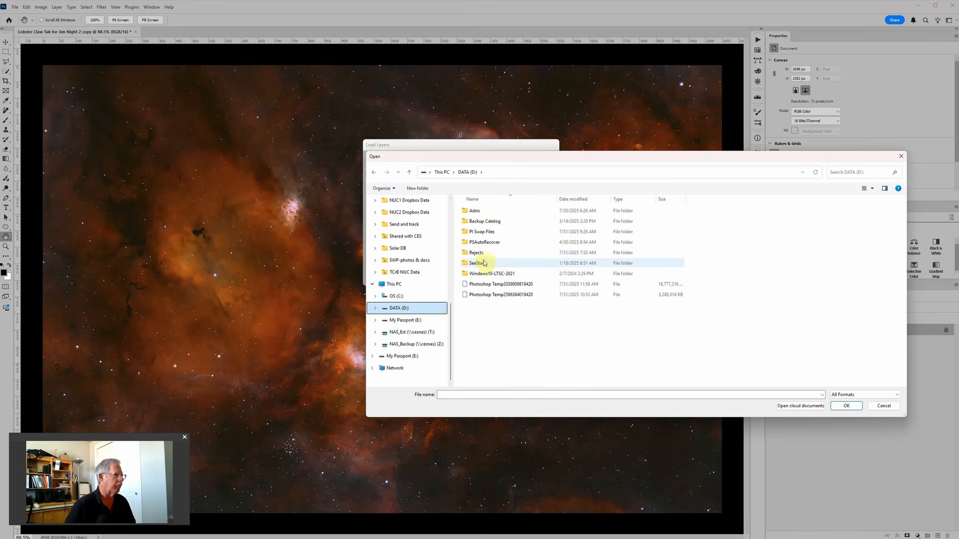
{"action": "double_click", "coordinate": [482, 212]}
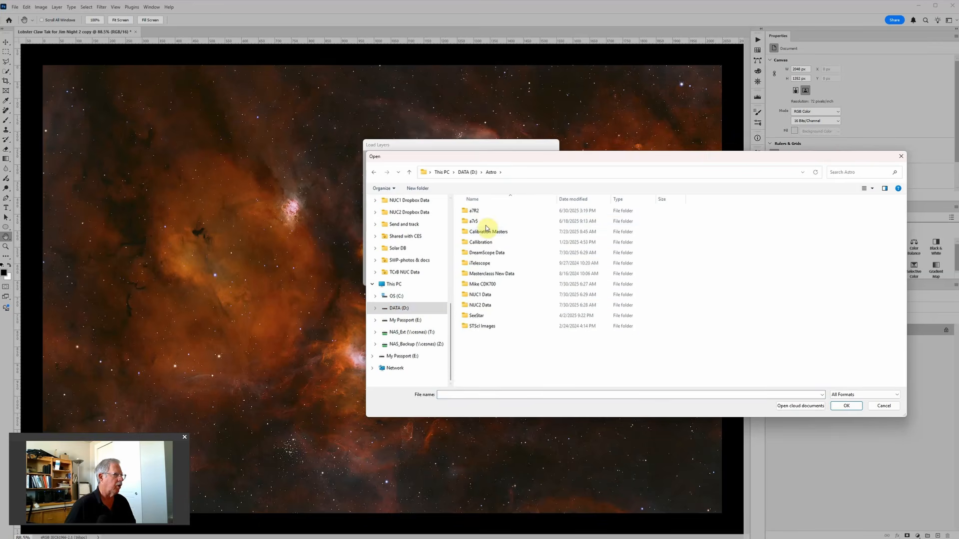
{"action": "double_click", "coordinate": [480, 305]}
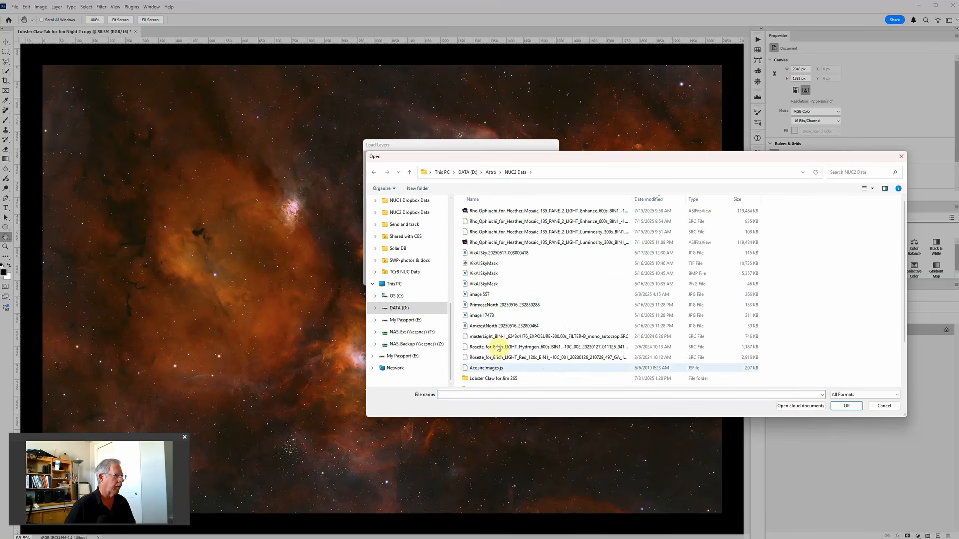
{"action": "double_click", "coordinate": [497, 379]}
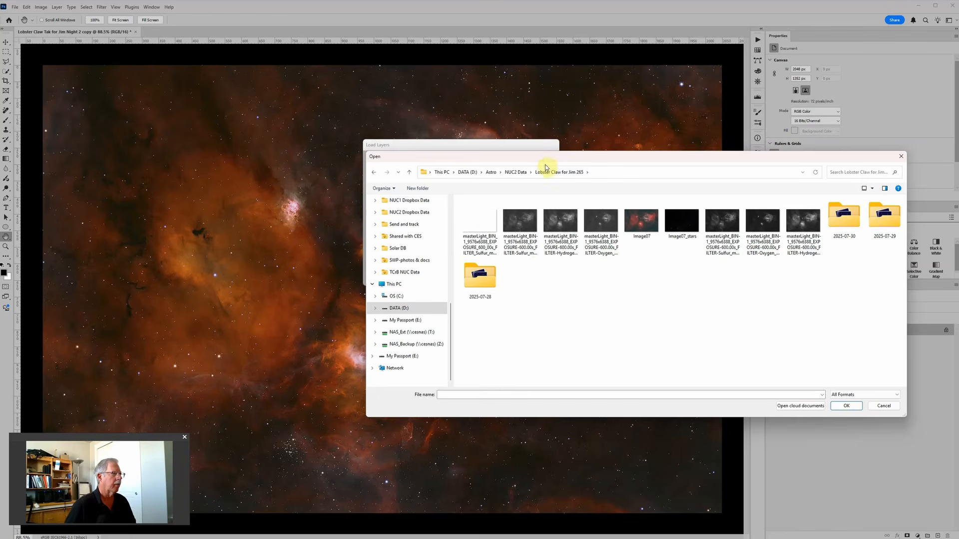
{"action": "left_click_drag", "start_coordinate": [545, 156], "coordinate": [522, 159]}
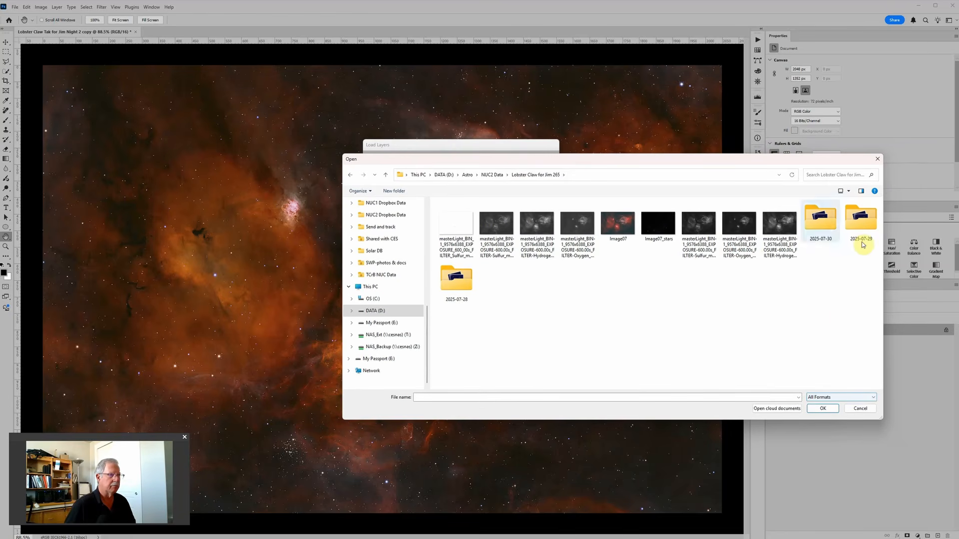
{"action": "left_click", "coordinate": [849, 191]}
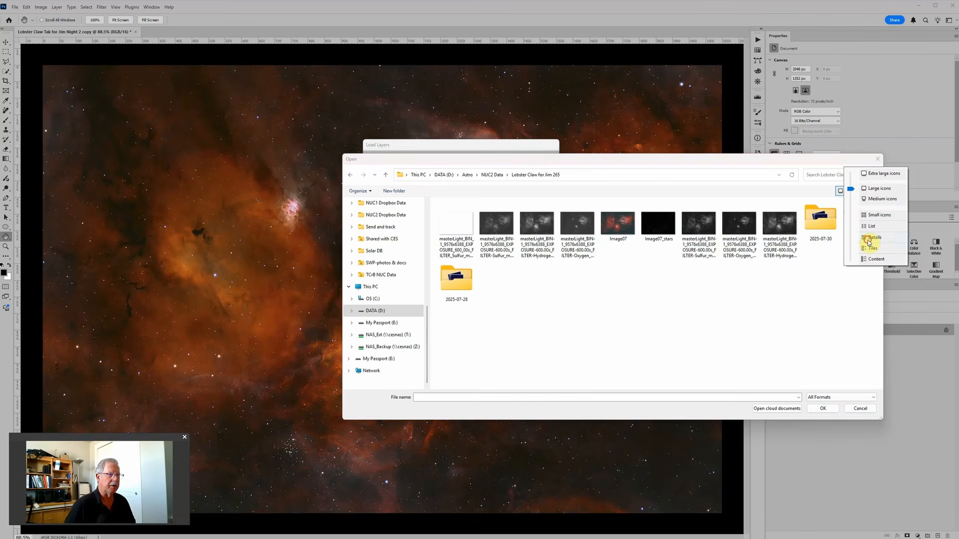
{"action": "left_click", "coordinate": [869, 242]}
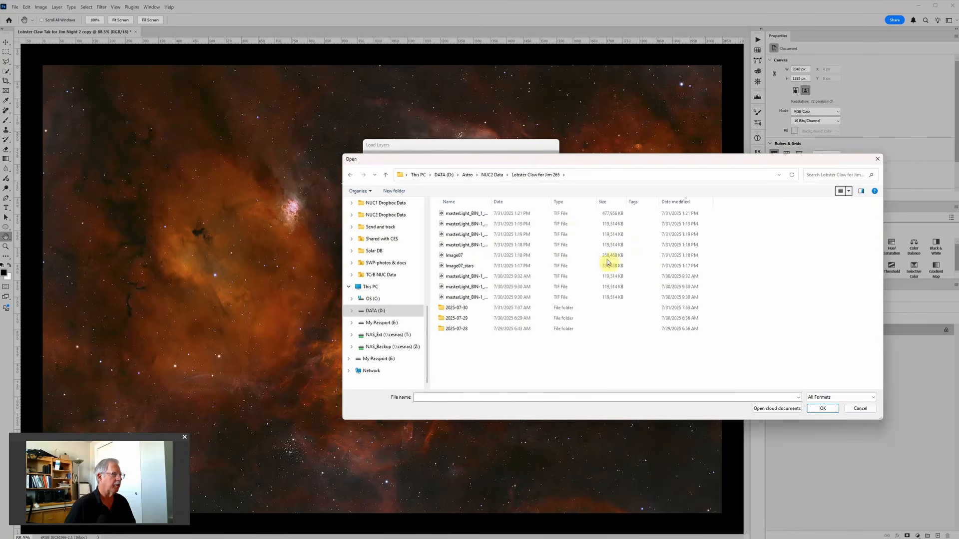
Step: Load the annotated overlay, the Sulfur, Hydrogen and Oxygen TIFFs, Image07 and Image07_stars as layers of one stacked document
{"action": "left_click", "coordinate": [670, 214]}
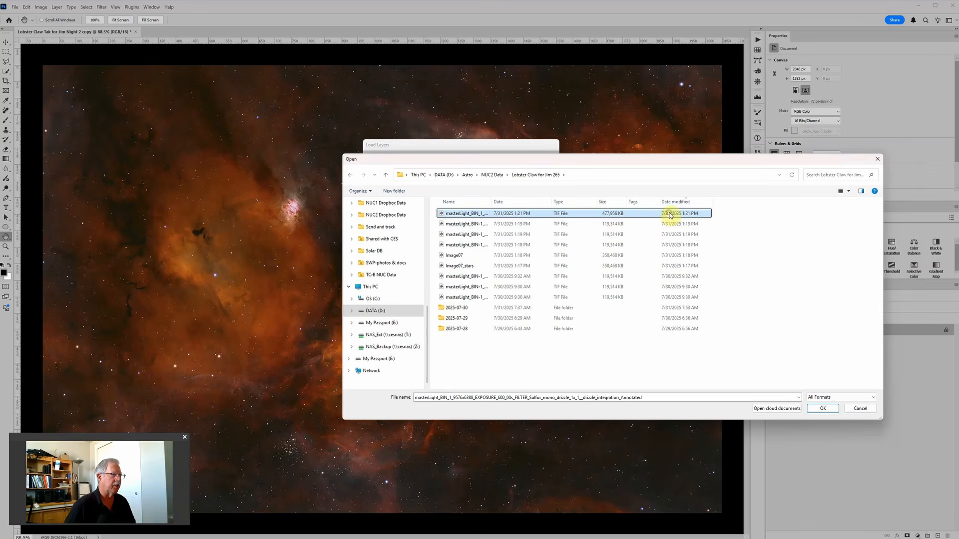
{"action": "left_click", "coordinate": [672, 266], "text": "shift"}
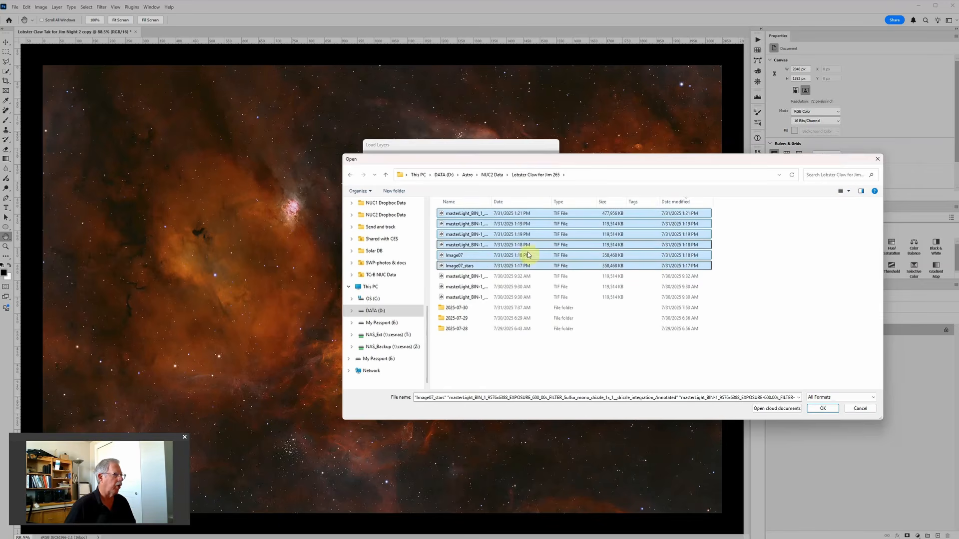
{"action": "left_click", "coordinate": [825, 409]}
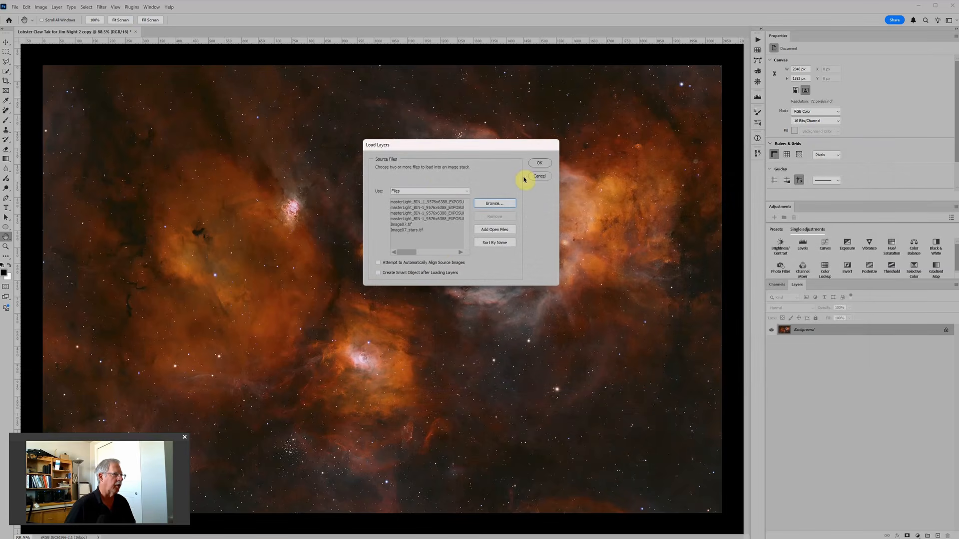
{"action": "left_click", "coordinate": [539, 164]}
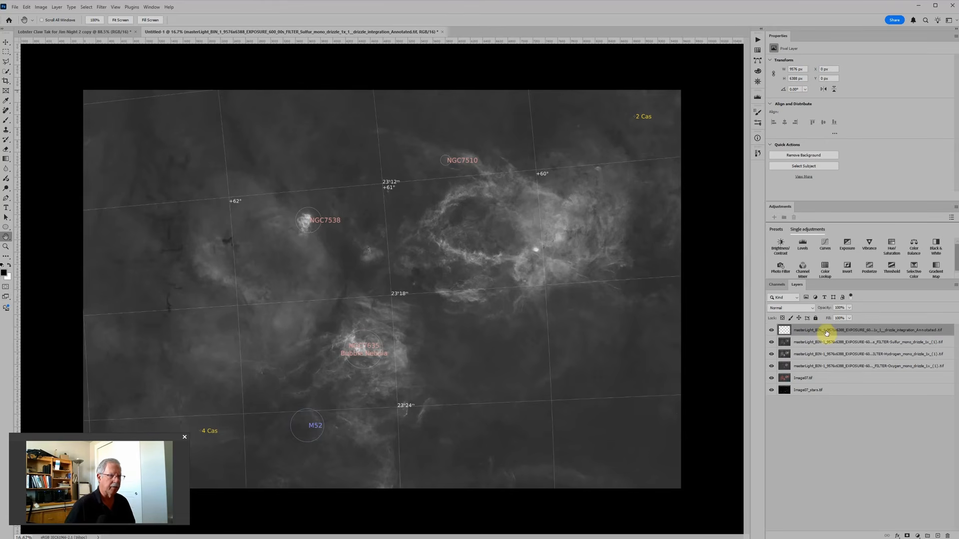
Step: Reorder the layers from top to bottom as Image07_stars, Hydrogen, Oxygen, Sulfur, Image07 and the annotated overlay
{"action": "left_click_drag", "start_coordinate": [826, 331], "coordinate": [822, 405]}
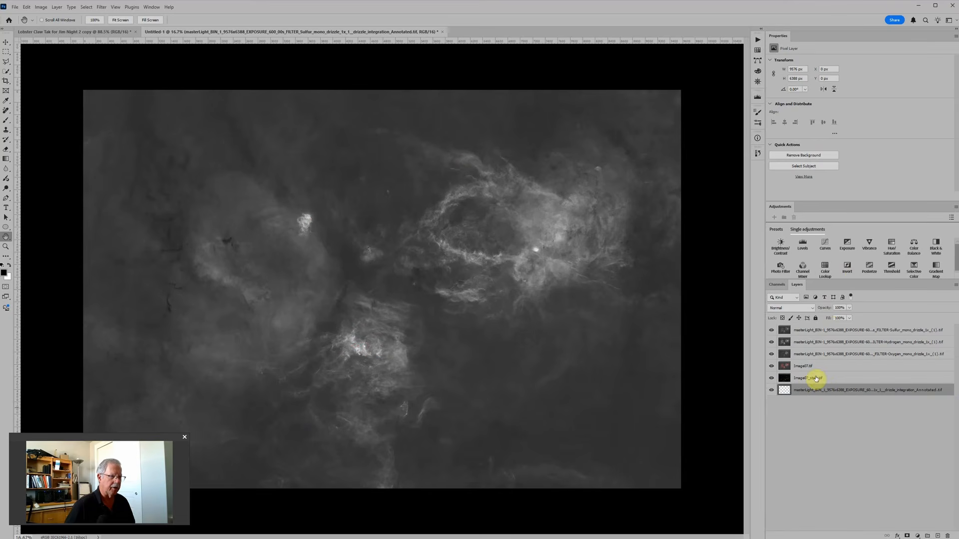
{"action": "left_click_drag", "start_coordinate": [830, 380], "coordinate": [831, 331]}
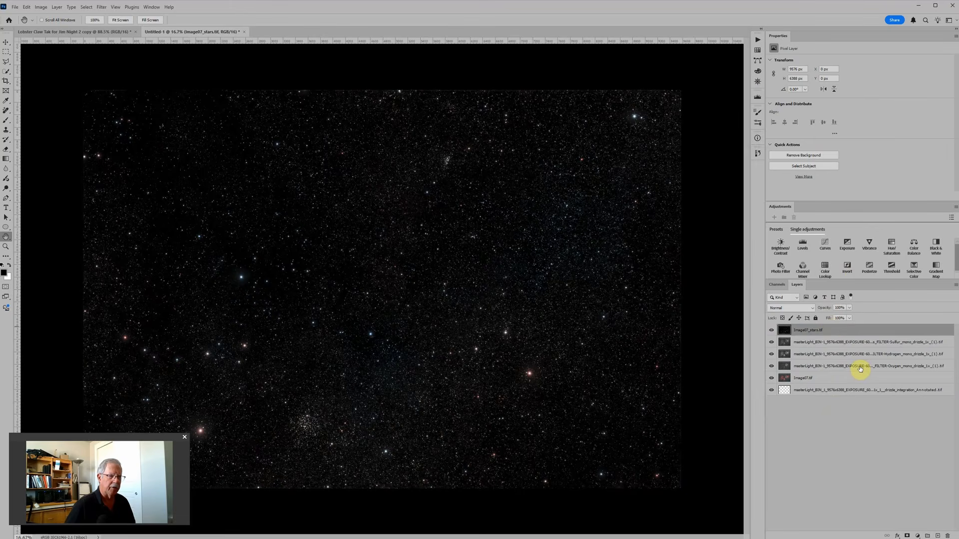
{"action": "left_click_drag", "start_coordinate": [865, 354], "coordinate": [866, 335]}
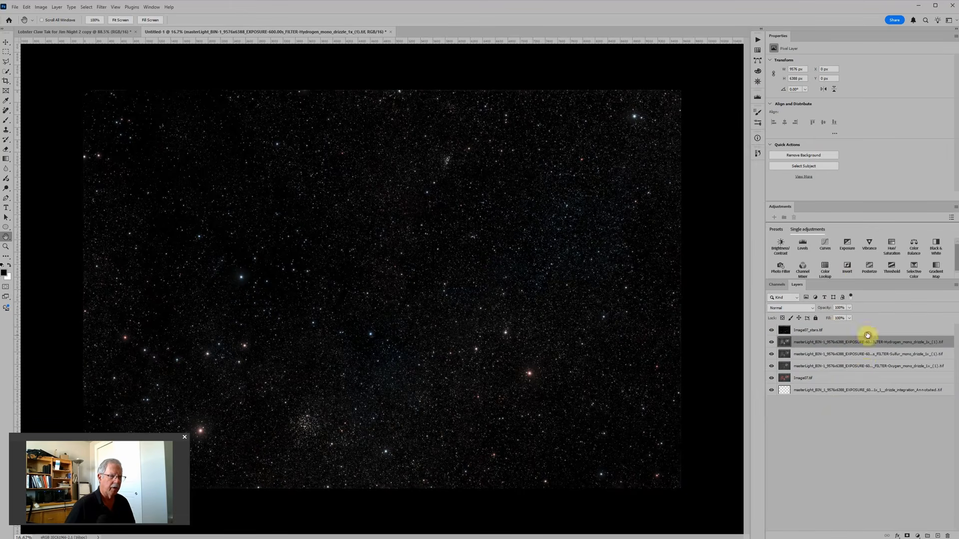
{"action": "left_click_drag", "start_coordinate": [858, 370], "coordinate": [857, 354]}
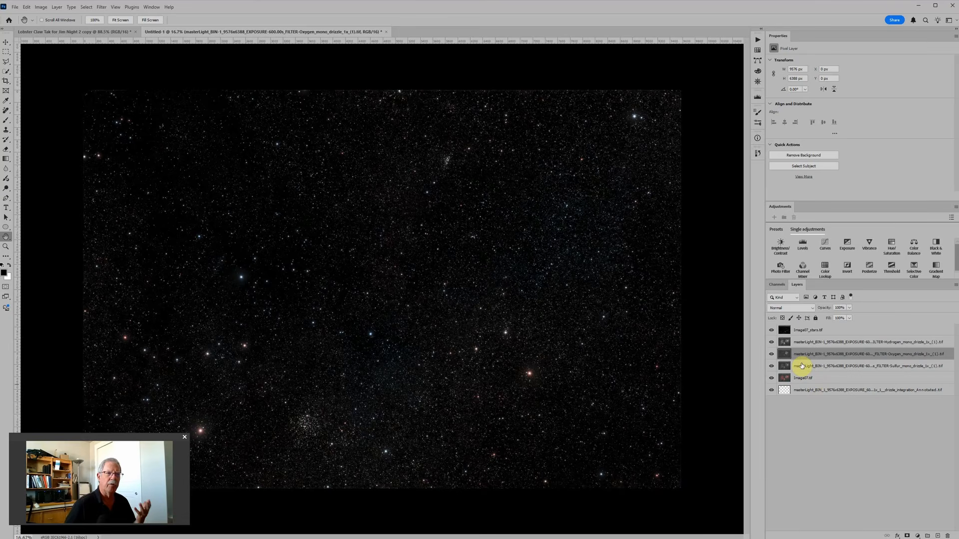
Step: Run the Make Astro Layers Stars-H-O-S action with the Image07_stars layer selected
{"action": "left_click", "coordinate": [831, 331]}
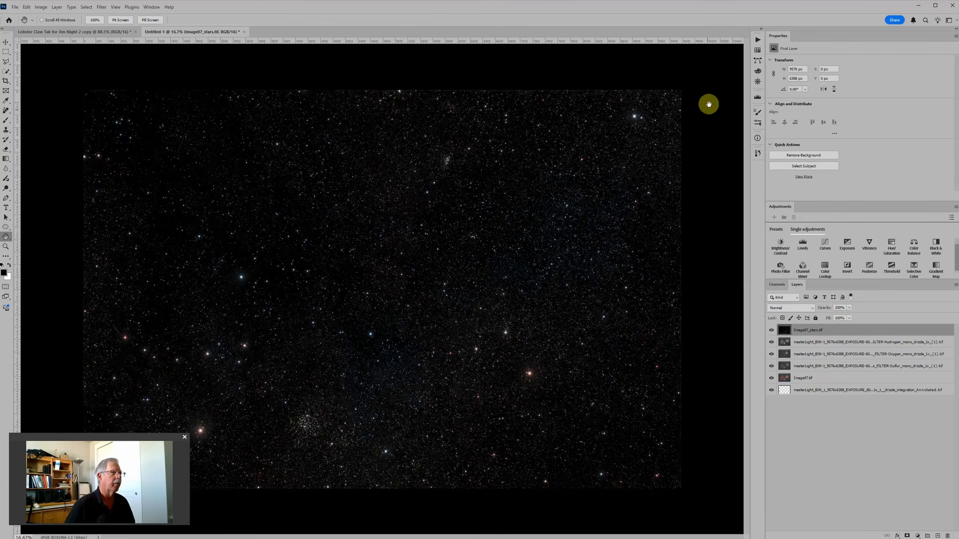
{"action": "left_click", "coordinate": [758, 40]}
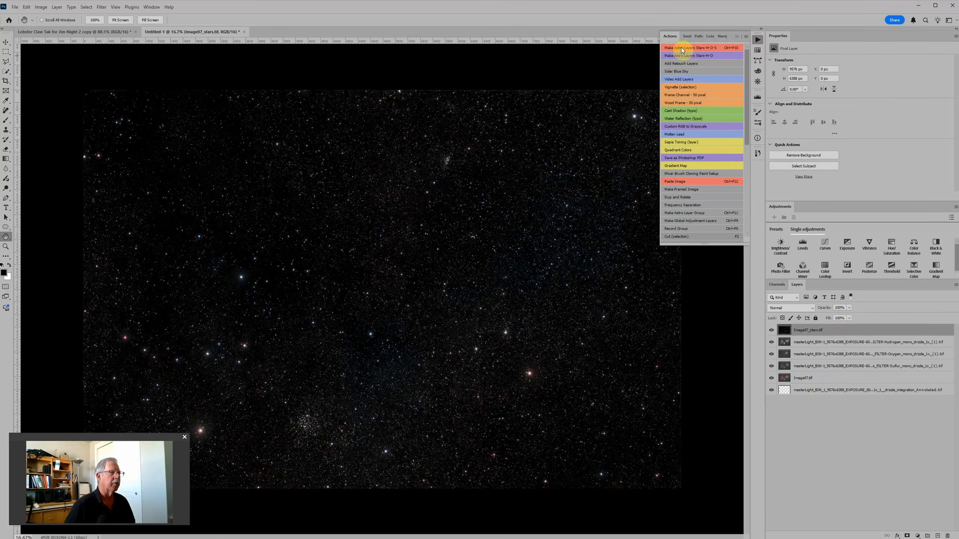
{"action": "left_click", "coordinate": [745, 37]}
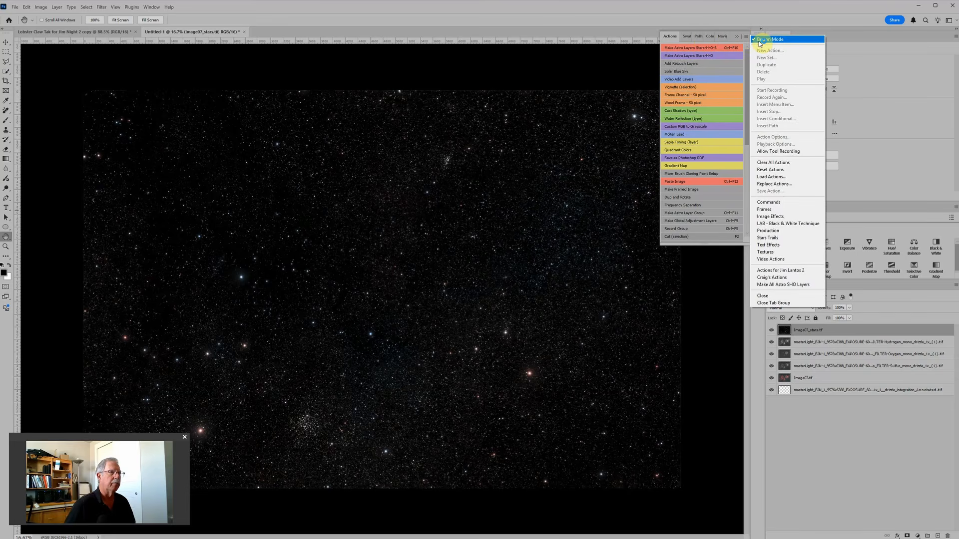
{"action": "left_click", "coordinate": [759, 40]}
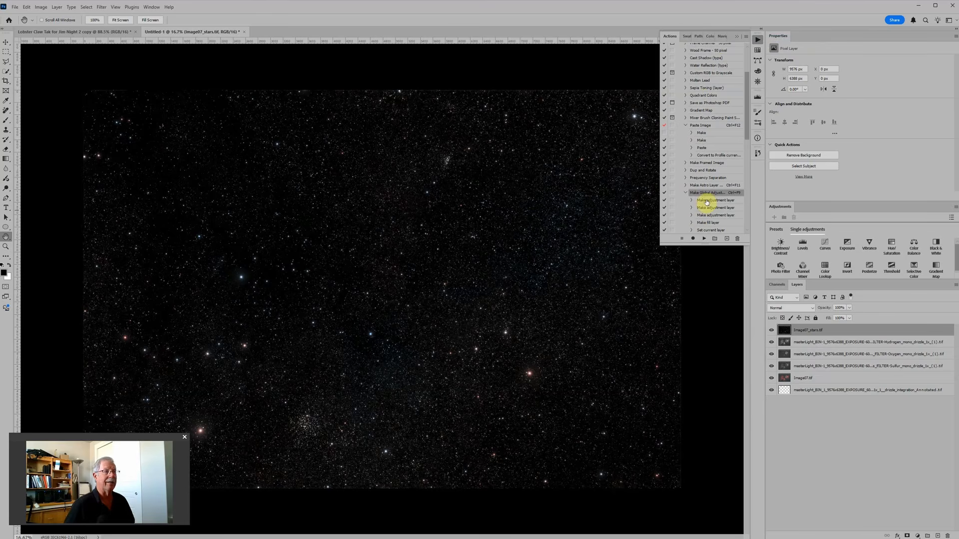
{"action": "left_click", "coordinate": [746, 37]}
{"action": "left_click", "coordinate": [765, 40]}
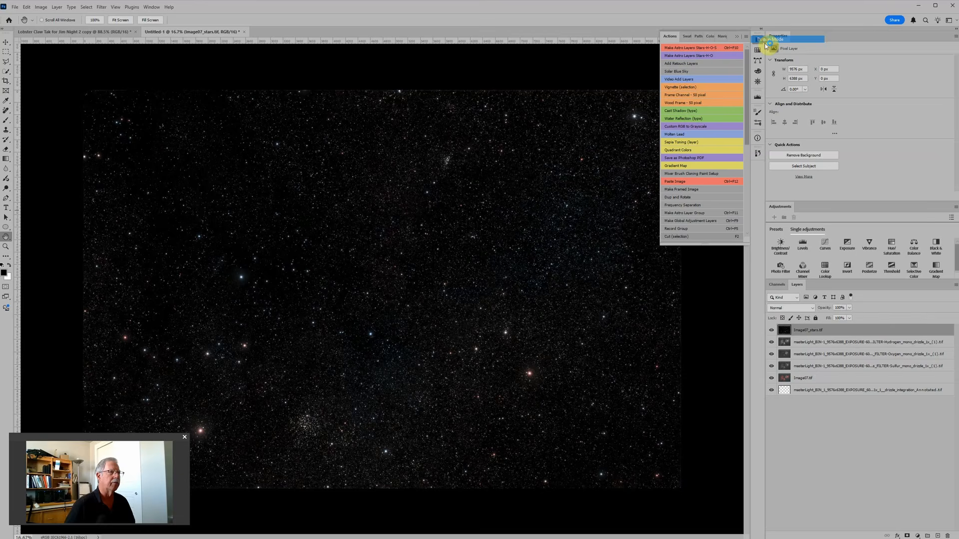
{"action": "left_click", "coordinate": [687, 48]}
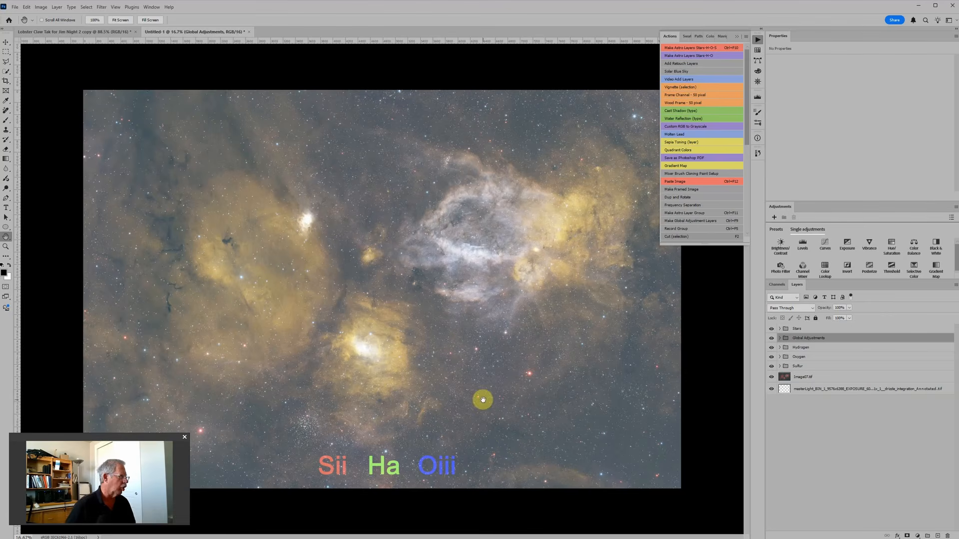
Step: Group the Image07 layer into a group named HOO, hide the group and collapse it
{"action": "left_click", "coordinate": [808, 378]}
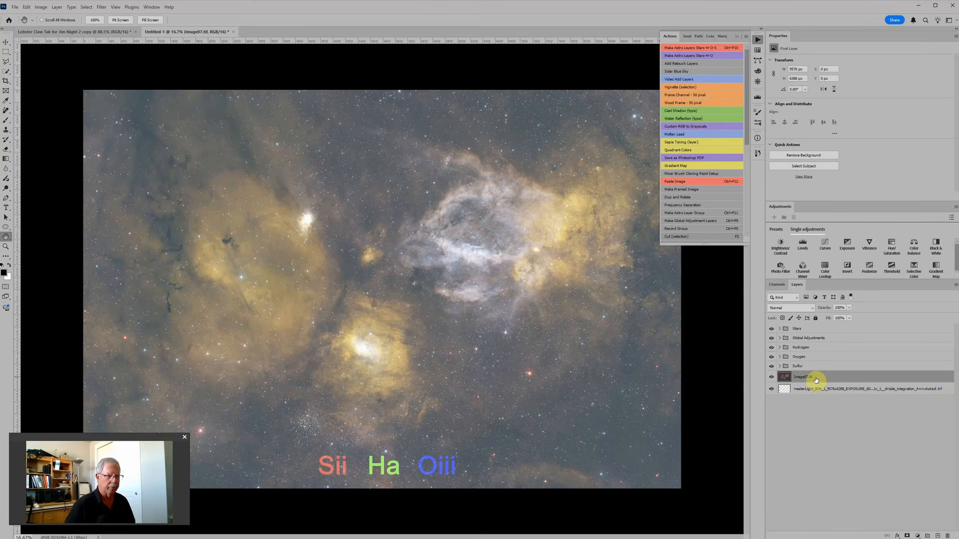
{"action": "left_click", "coordinate": [771, 379]}
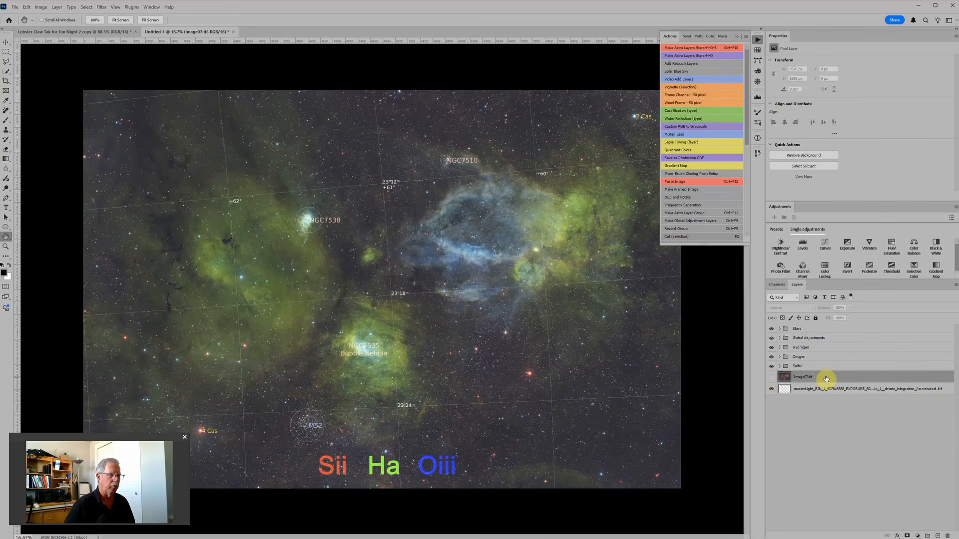
{"action": "left_click", "coordinate": [771, 378]}
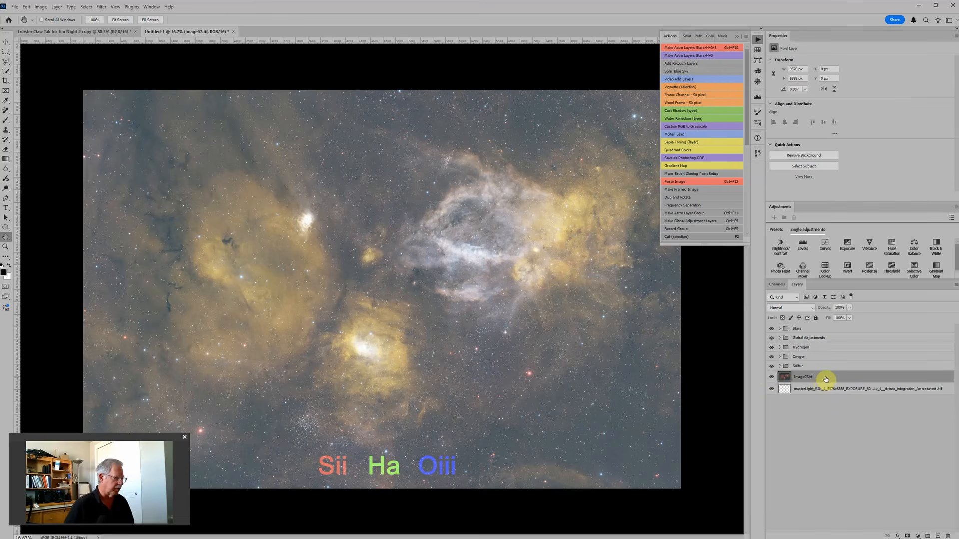
{"action": "key", "text": "ctrl+g"}
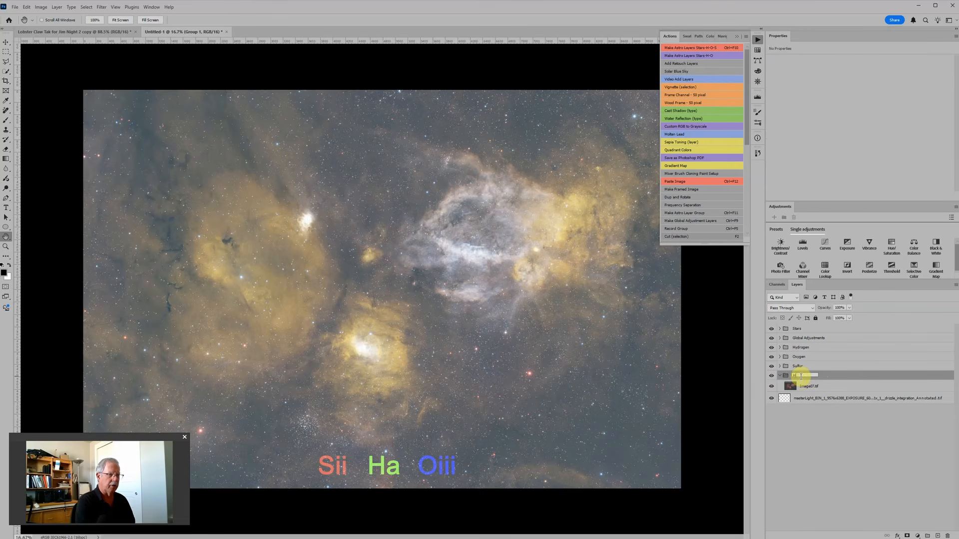
{"action": "key", "text": "Return"}
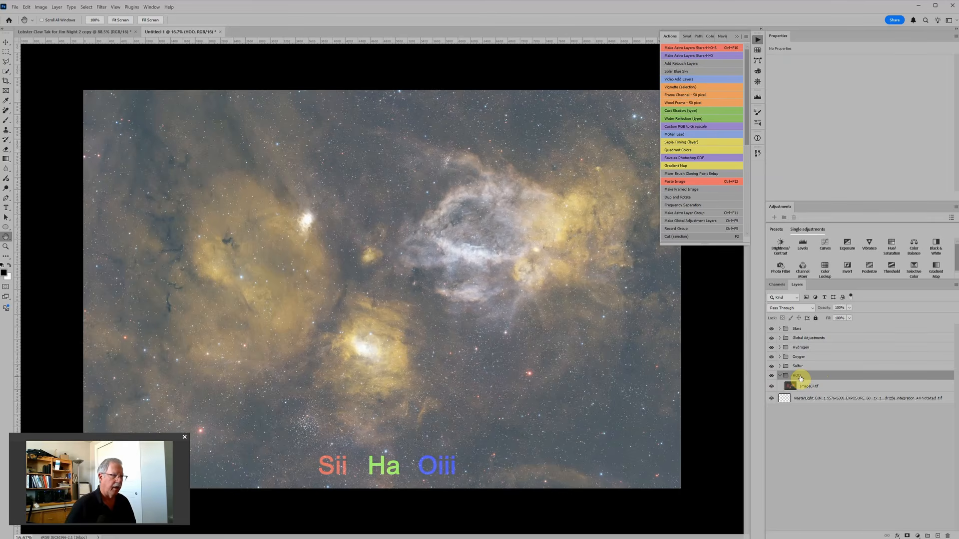
{"action": "left_click", "coordinate": [770, 376]}
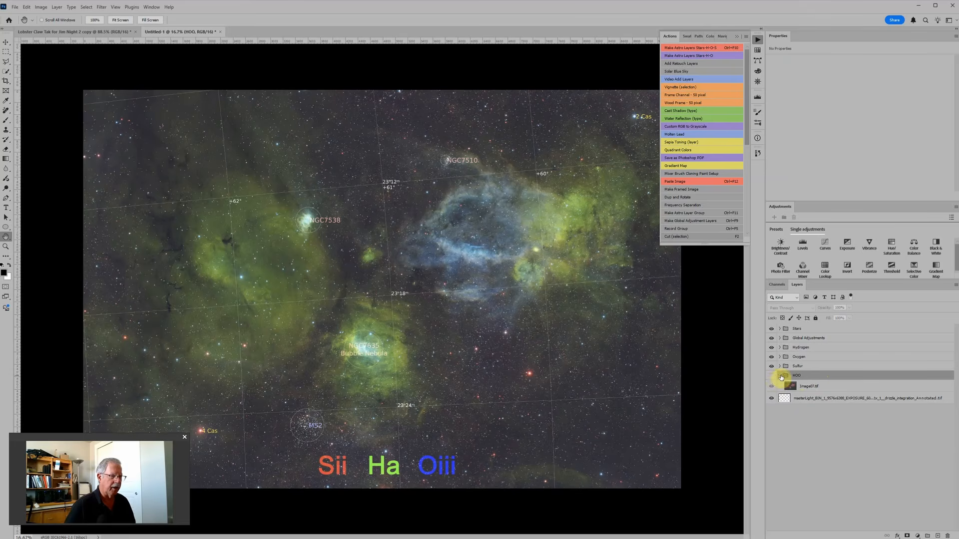
{"action": "left_click", "coordinate": [779, 376]}
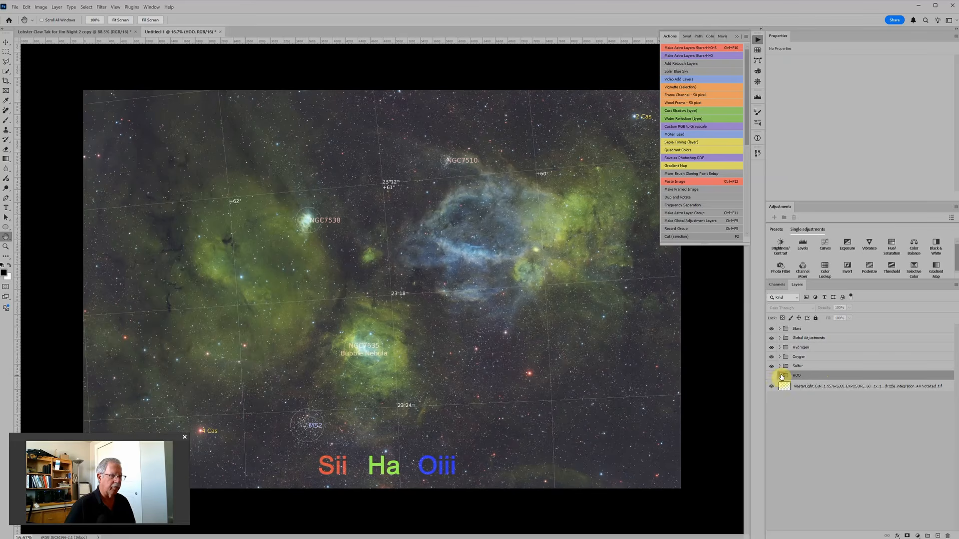
Step: Move the annotated overlay layer to the top of the stack, set its blend mode to Screen and hide it
{"action": "left_click", "coordinate": [812, 386]}
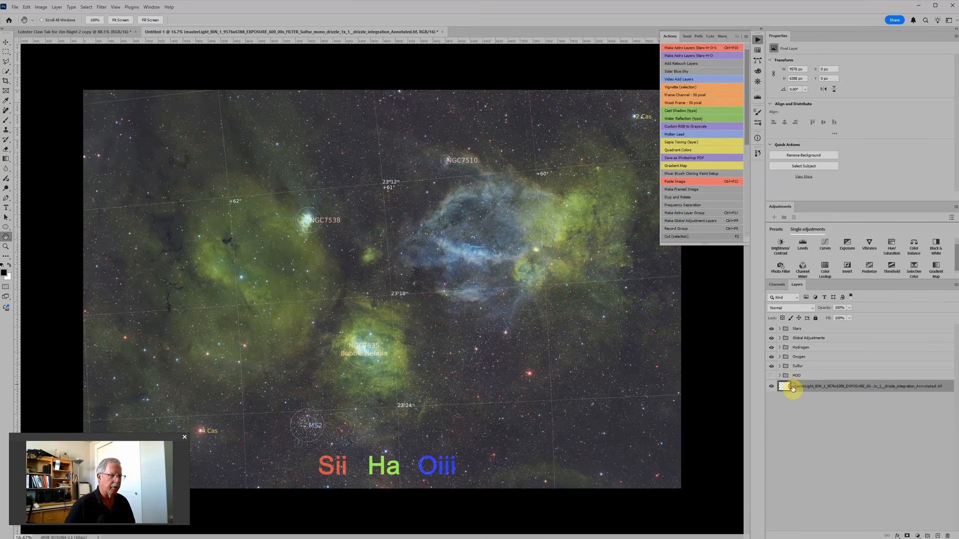
{"action": "left_click_drag", "start_coordinate": [792, 389], "coordinate": [796, 324]}
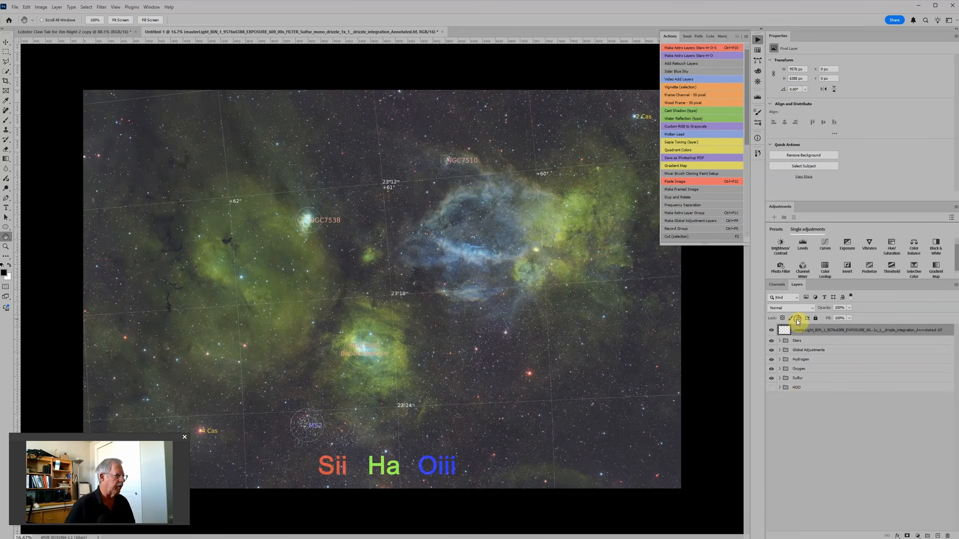
{"action": "left_click", "coordinate": [790, 309]}
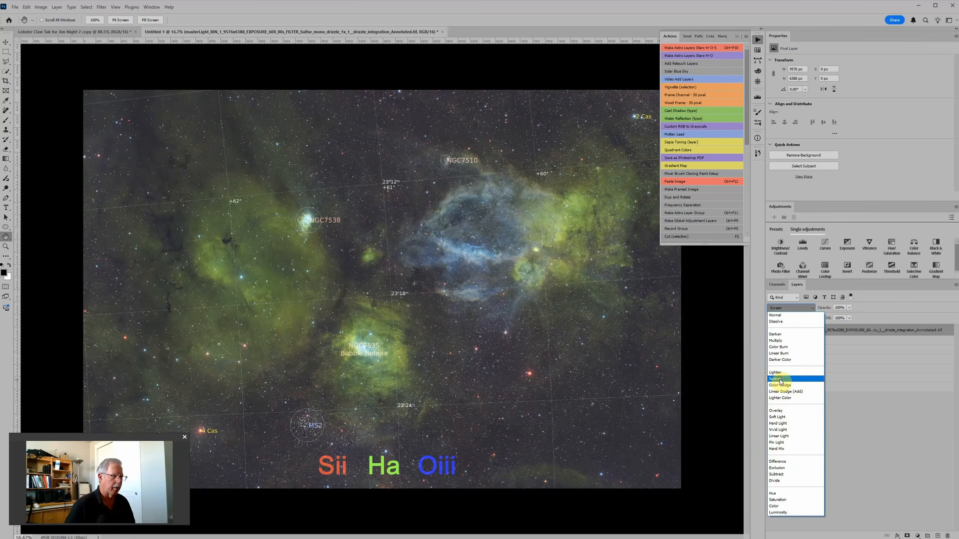
{"action": "left_click", "coordinate": [780, 380]}
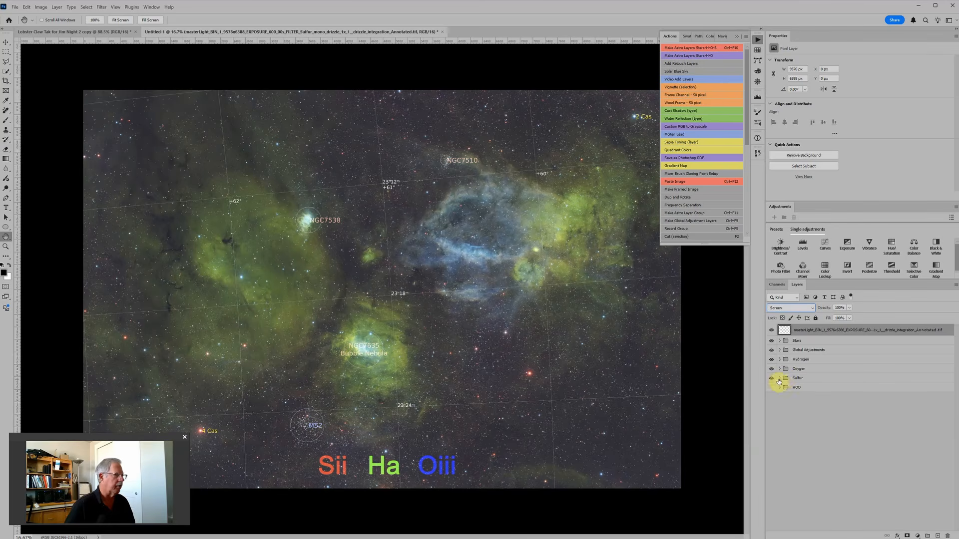
{"action": "left_click", "coordinate": [771, 331]}
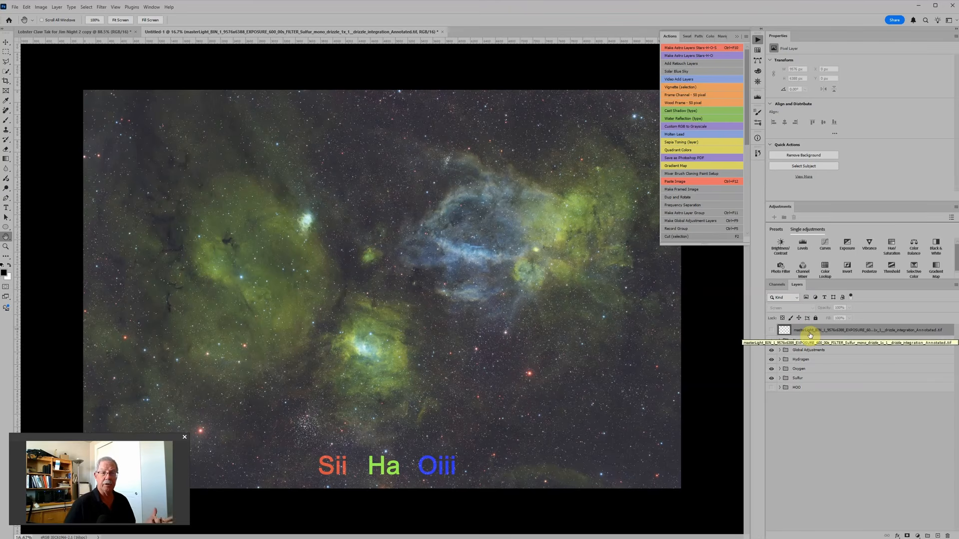
Step: Filter the layers by type, hide the Ha, Oiii and Sii text layers, and clear the filter
{"action": "left_click", "coordinate": [824, 298]}
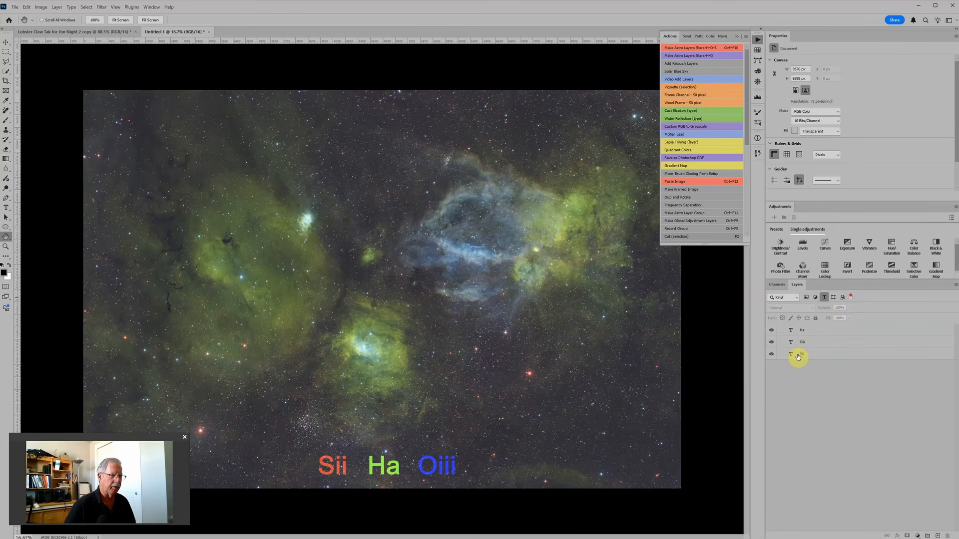
{"action": "left_click", "coordinate": [772, 331]}
{"action": "left_click", "coordinate": [772, 342]}
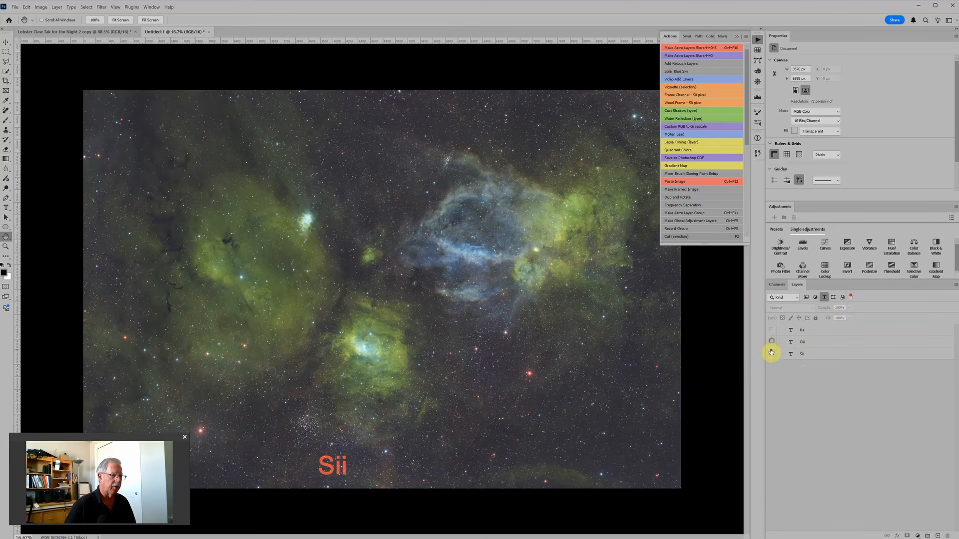
{"action": "left_click", "coordinate": [771, 355]}
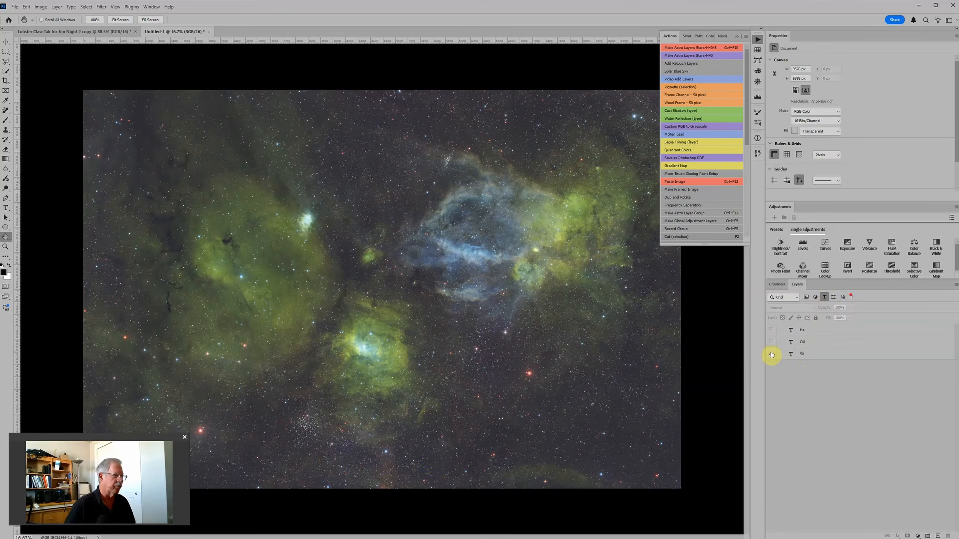
{"action": "left_click", "coordinate": [824, 298]}
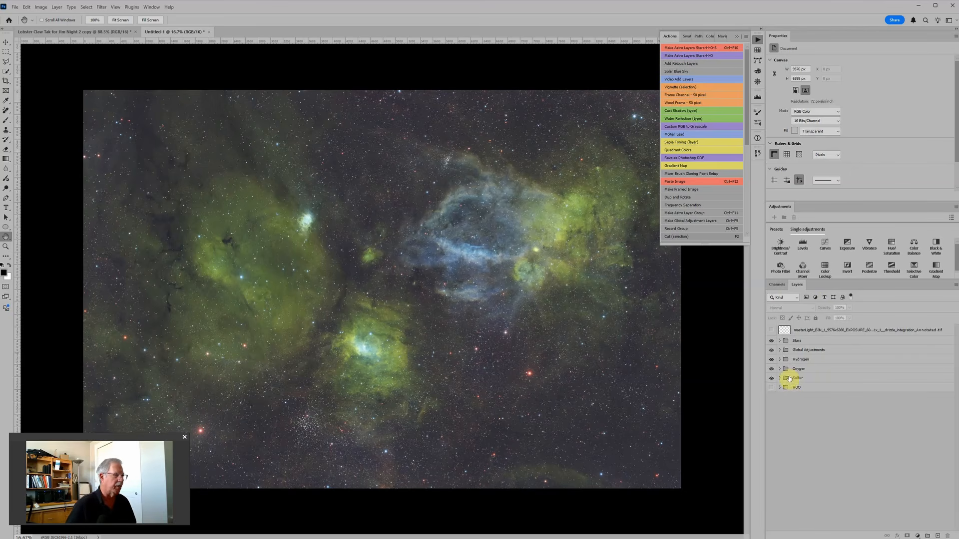
Step: Hide the Stars, Global Adjustments, Hydrogen and Oxygen groups, and hide the Hue/Saturation 4 layer inside the Sulfur group
{"action": "left_click", "coordinate": [771, 341]}
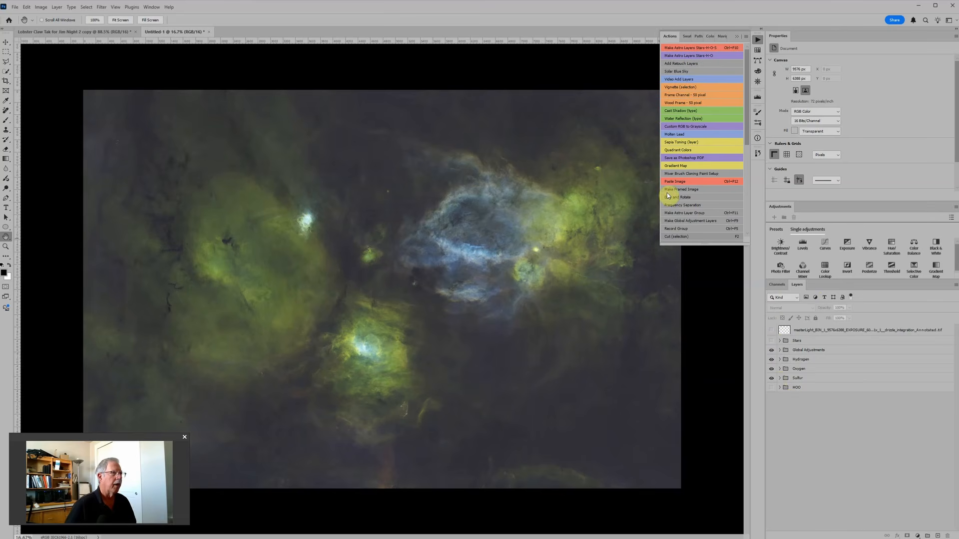
{"action": "left_click", "coordinate": [736, 37]}
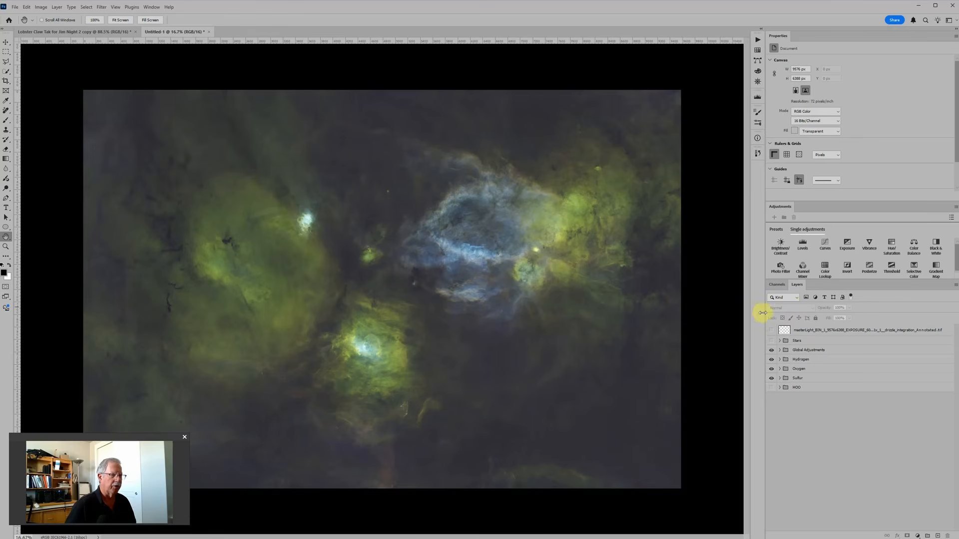
{"action": "left_click_drag", "start_coordinate": [771, 352], "coordinate": [774, 368]}
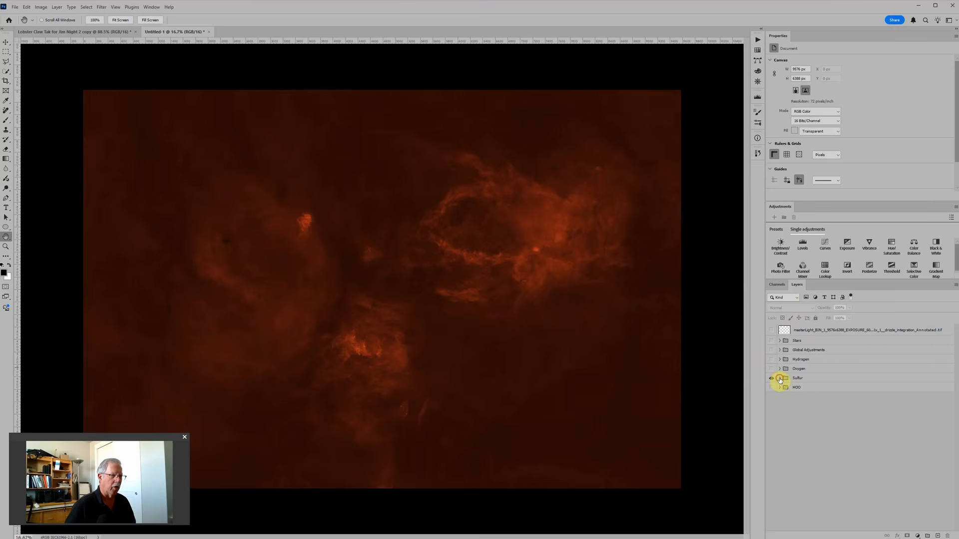
{"action": "left_click", "coordinate": [780, 378]}
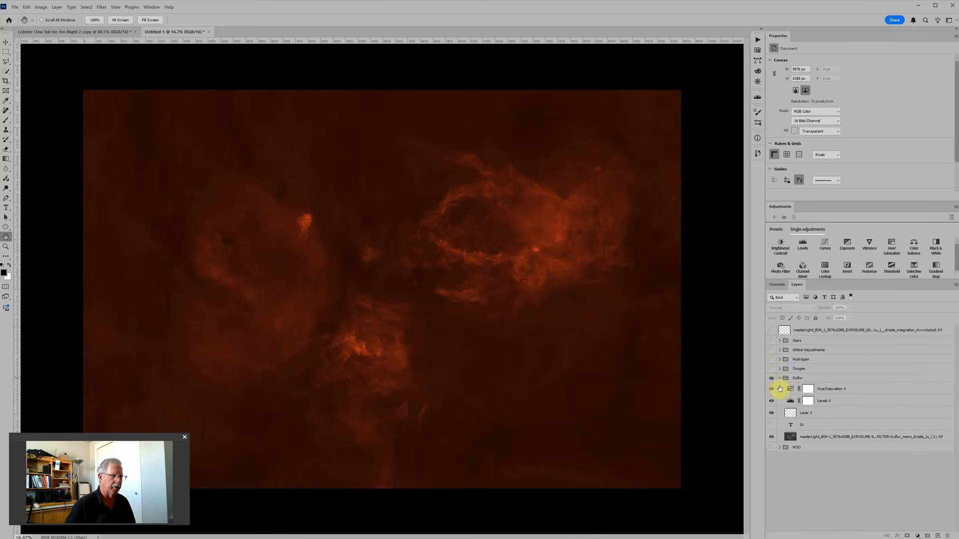
{"action": "left_click", "coordinate": [771, 389]}
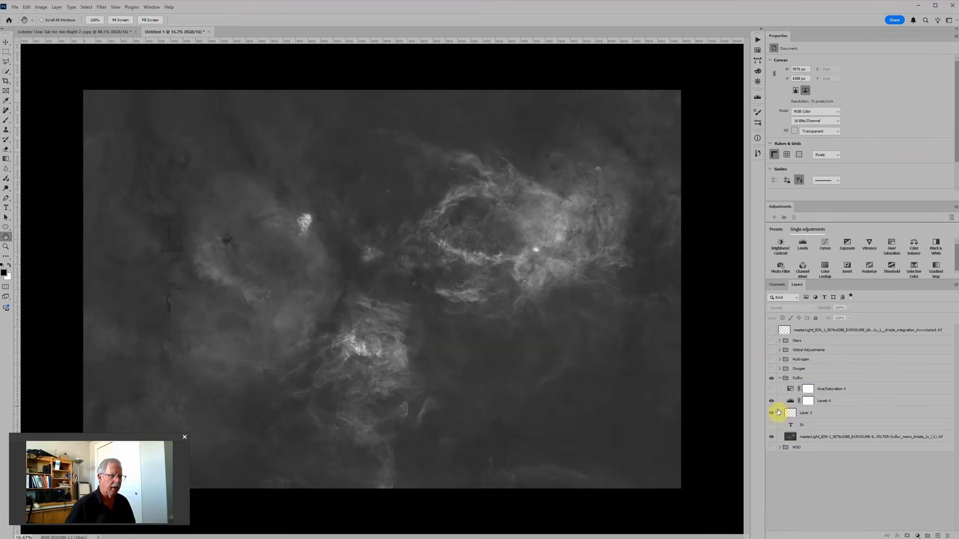
Step: Set the canvas surround to Black, then give Levels 4 in the Sulfur group a black point of 40 and a slightly lower white point
{"action": "left_click", "coordinate": [791, 402]}
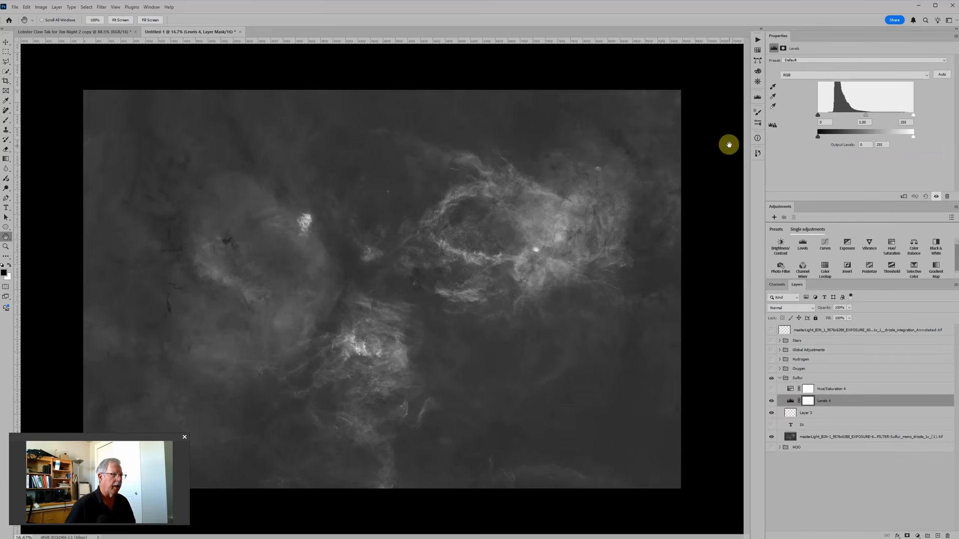
{"action": "right_click", "coordinate": [713, 217]}
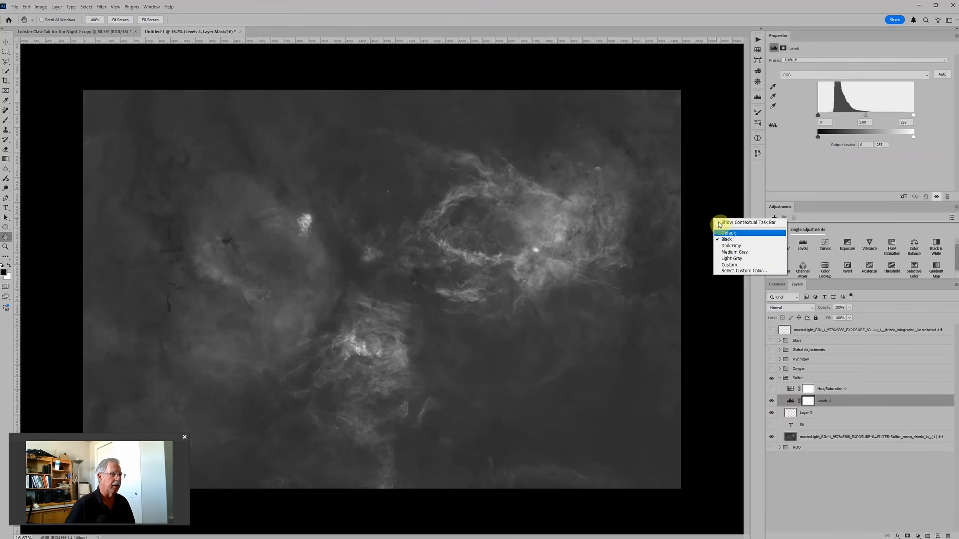
{"action": "left_click", "coordinate": [725, 238]}
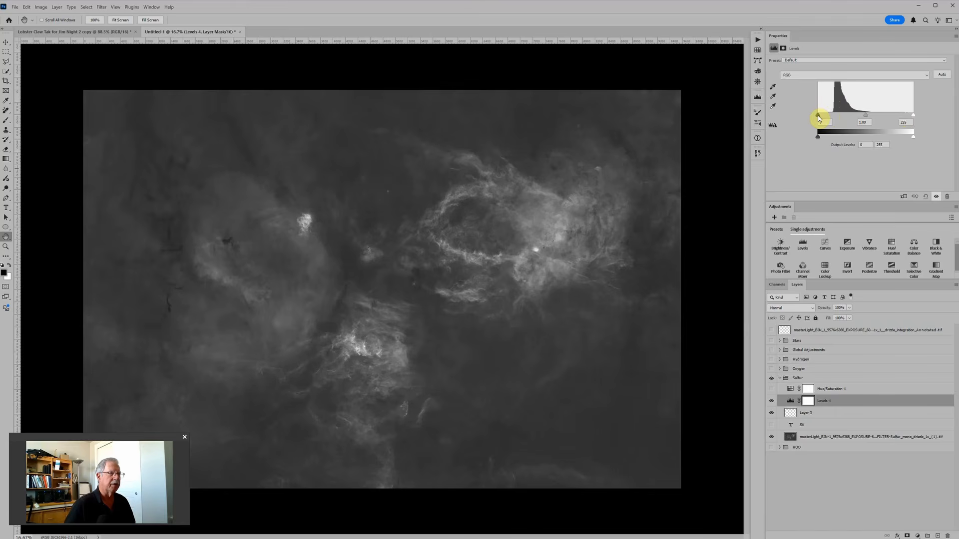
{"action": "left_click_drag", "start_coordinate": [818, 118], "coordinate": [824, 119]}
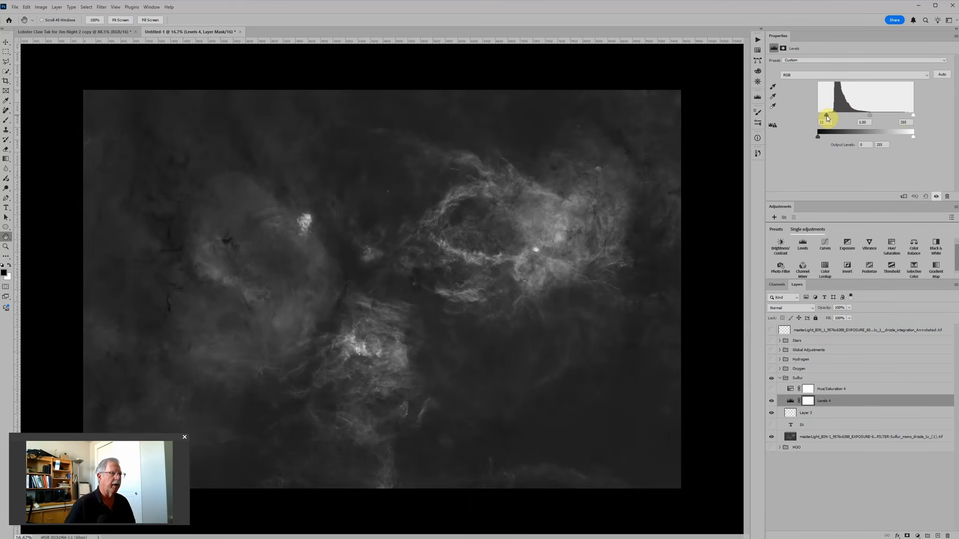
{"action": "left_click_drag", "start_coordinate": [825, 115], "coordinate": [823, 118]}
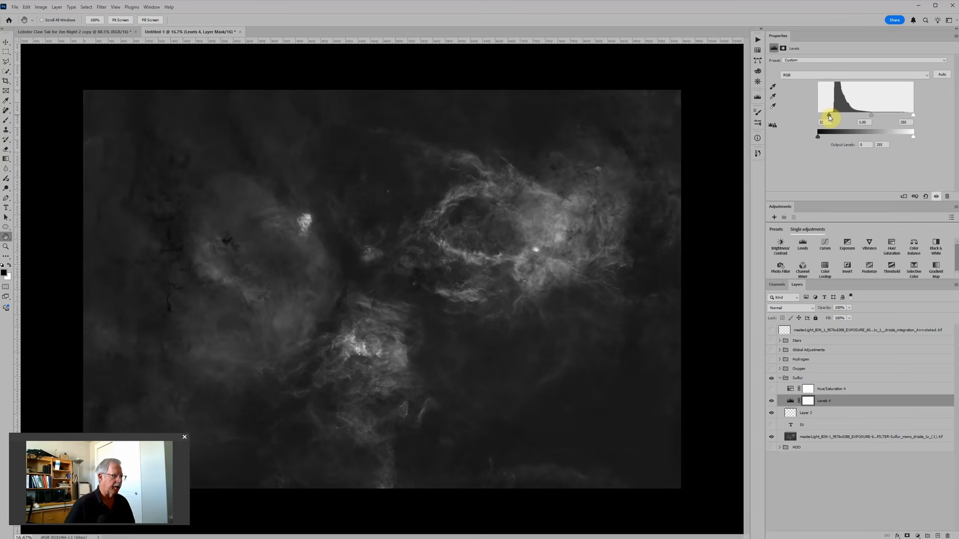
{"action": "left_click_drag", "start_coordinate": [833, 116], "coordinate": [835, 116]}
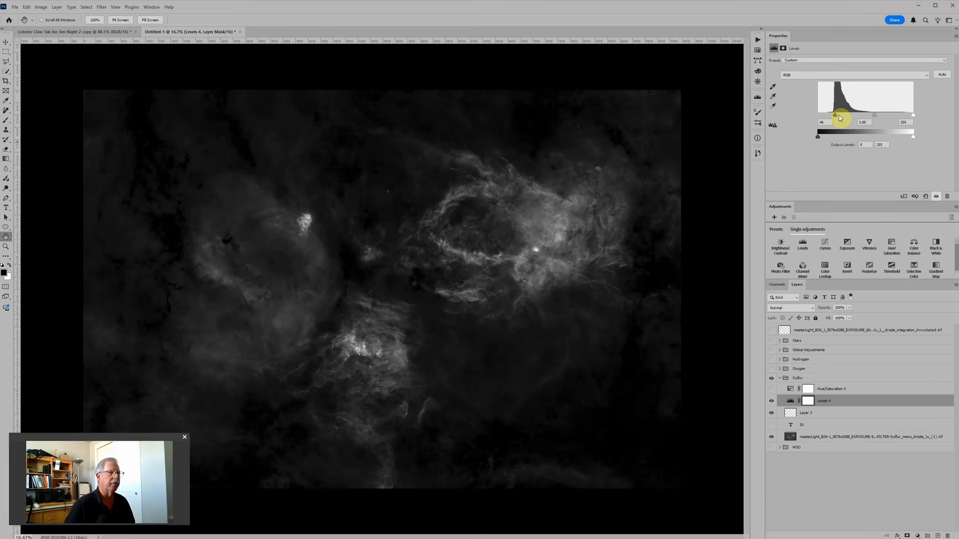
{"action": "left_click_drag", "start_coordinate": [834, 115], "coordinate": [833, 116]}
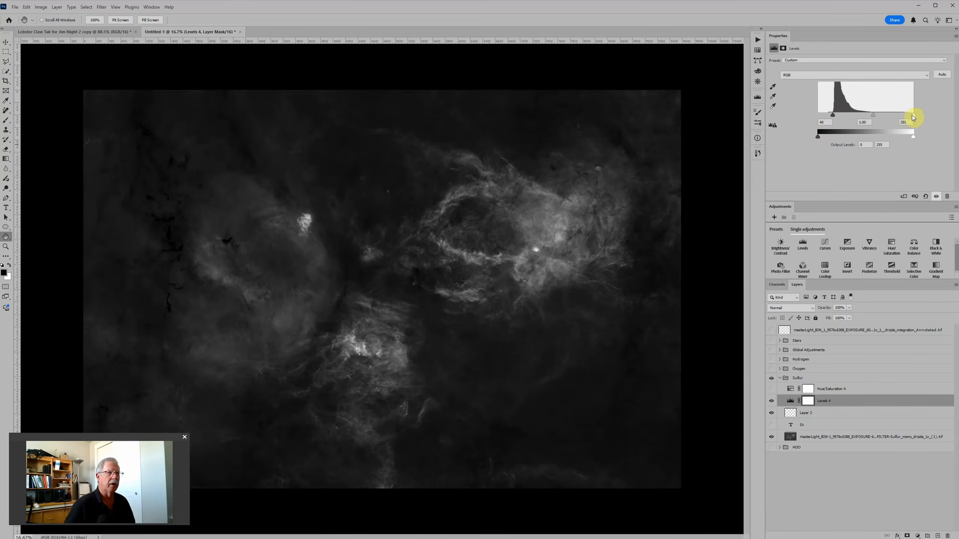
{"action": "left_click_drag", "start_coordinate": [913, 118], "coordinate": [910, 117]}
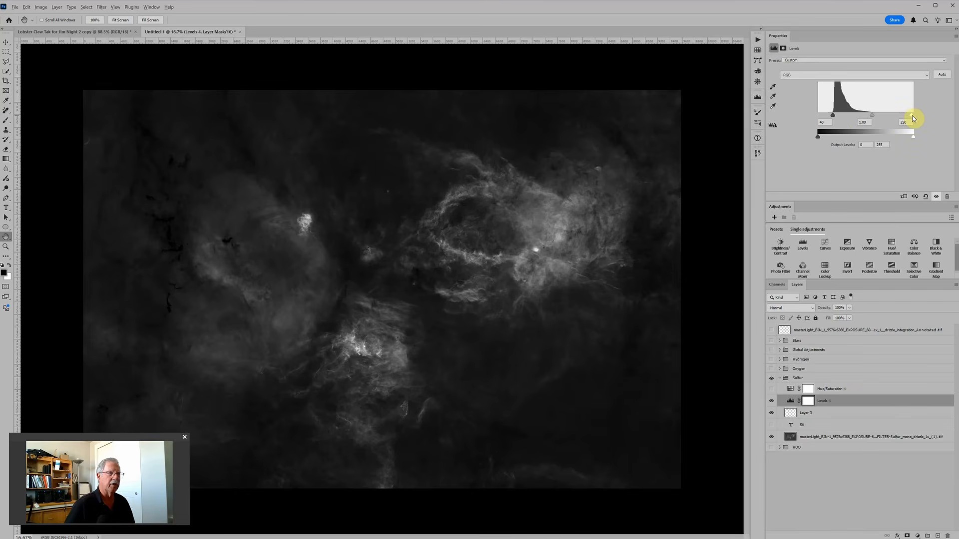
Step: Set the Sulfur group's Levels 4 to a white point of 248 and a black point of 25, previewing clipping
{"action": "mouse_move", "coordinate": [911, 115]}
{"action": "left_mouse_down"}
{"action": "mouse_move", "coordinate": [902, 119]}
{"action": "mouse_move", "coordinate": [911, 119]}
{"action": "left_mouse_up"}
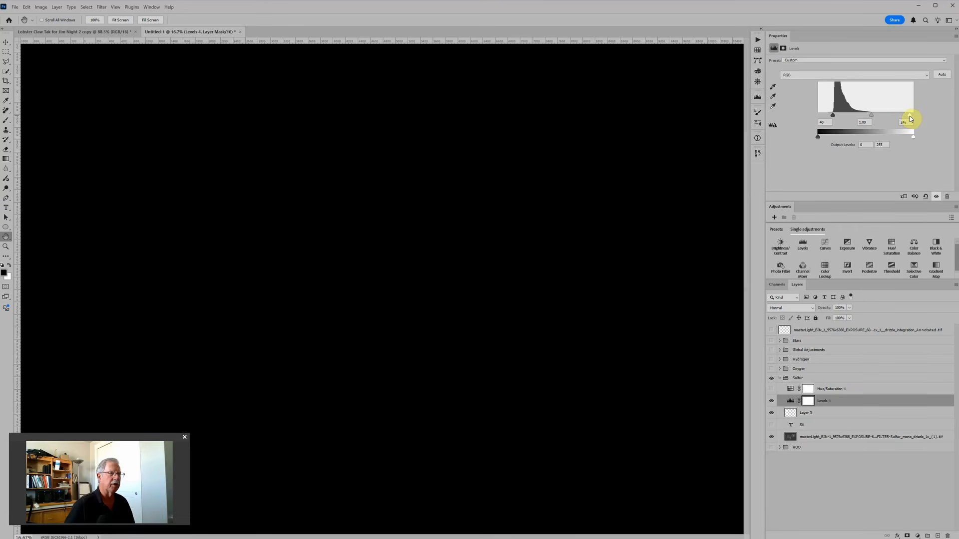
{"action": "left_click_drag", "start_coordinate": [910, 116], "coordinate": [910, 115]}
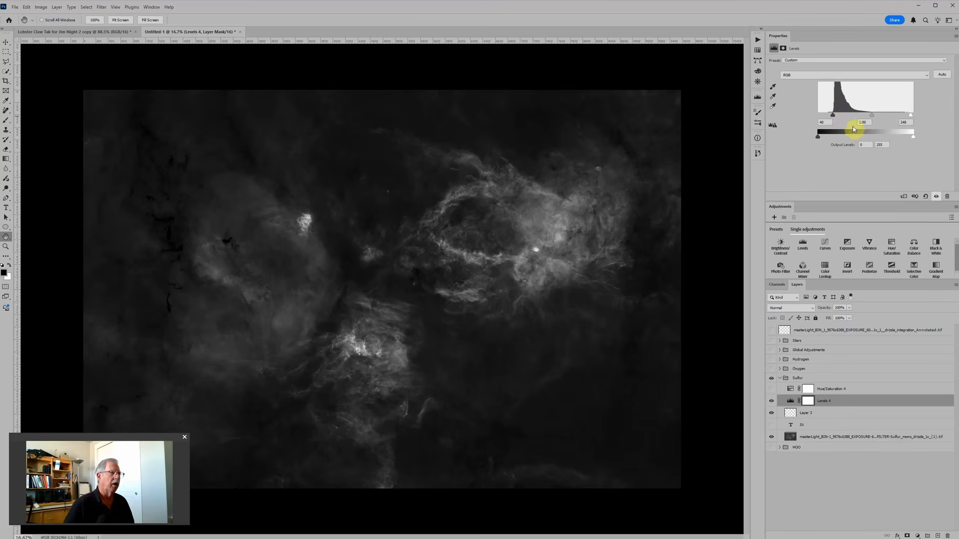
{"action": "left_click_drag", "start_coordinate": [833, 116], "coordinate": [829, 116]}
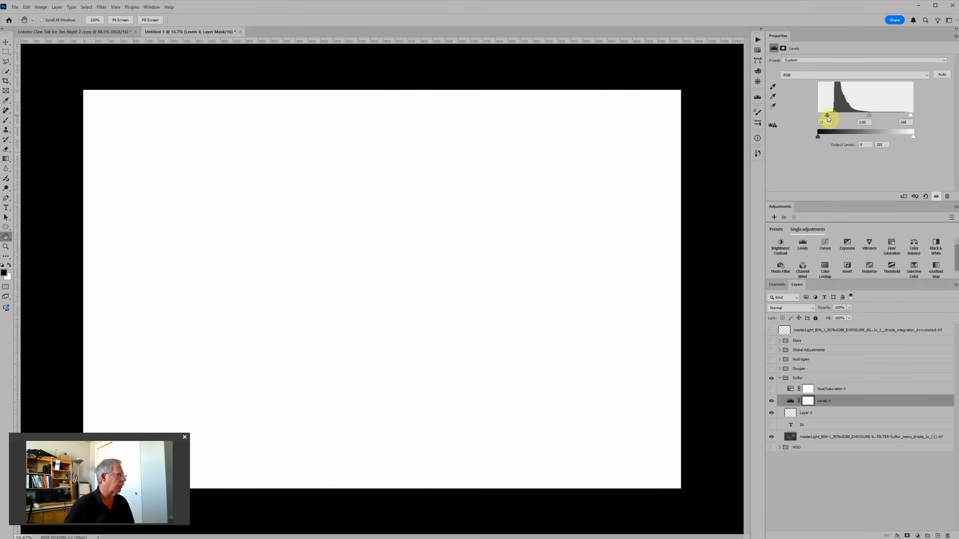
{"action": "left_click_drag", "start_coordinate": [827, 116], "coordinate": [826, 115]}
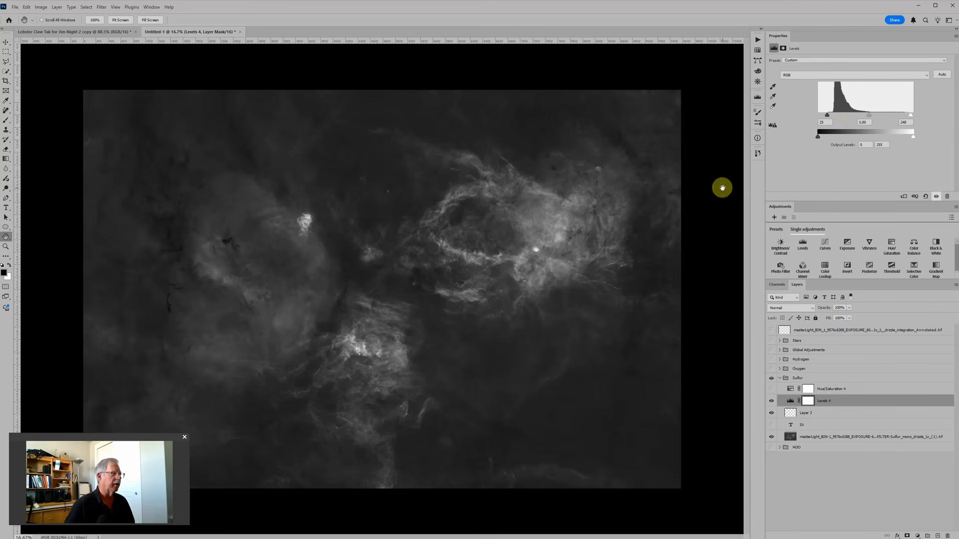
Step: Show Hue/Saturation 4 in the Sulfur group, then collapse and hide the group
{"action": "left_click", "coordinate": [771, 389]}
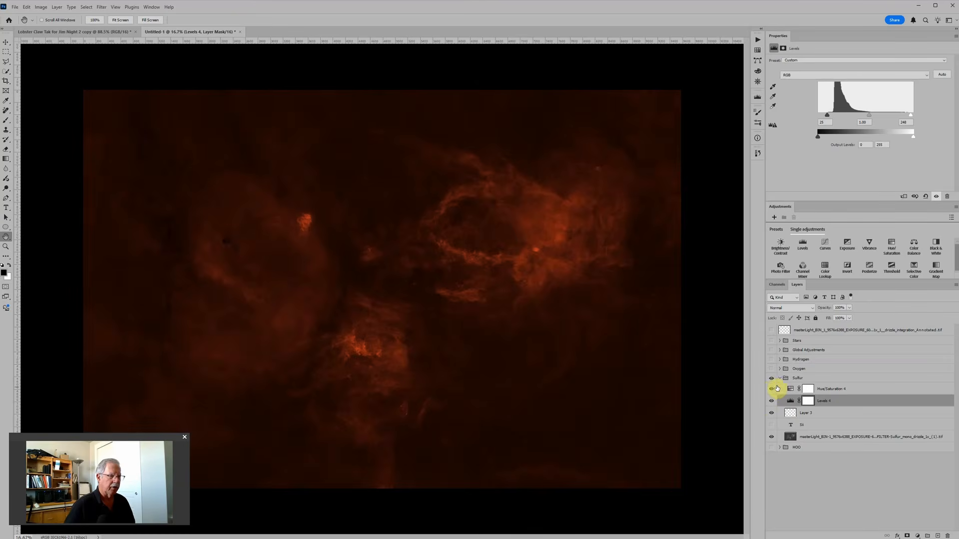
{"action": "left_click", "coordinate": [779, 379]}
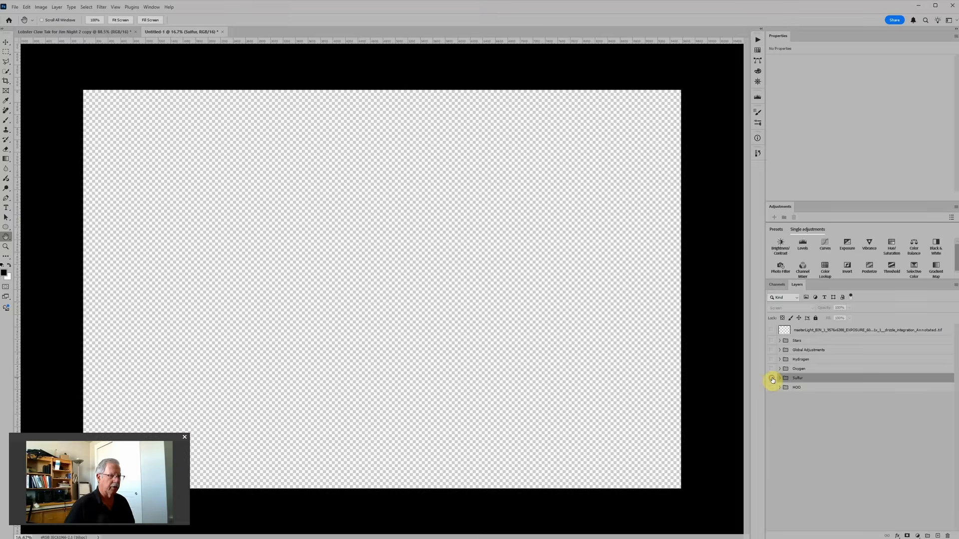
{"action": "left_click", "coordinate": [771, 379]}
Step: Show and expand the Oxygen group, and hide its Hue/Saturation 3 layer to view the data in grayscale
{"action": "left_click", "coordinate": [771, 369]}
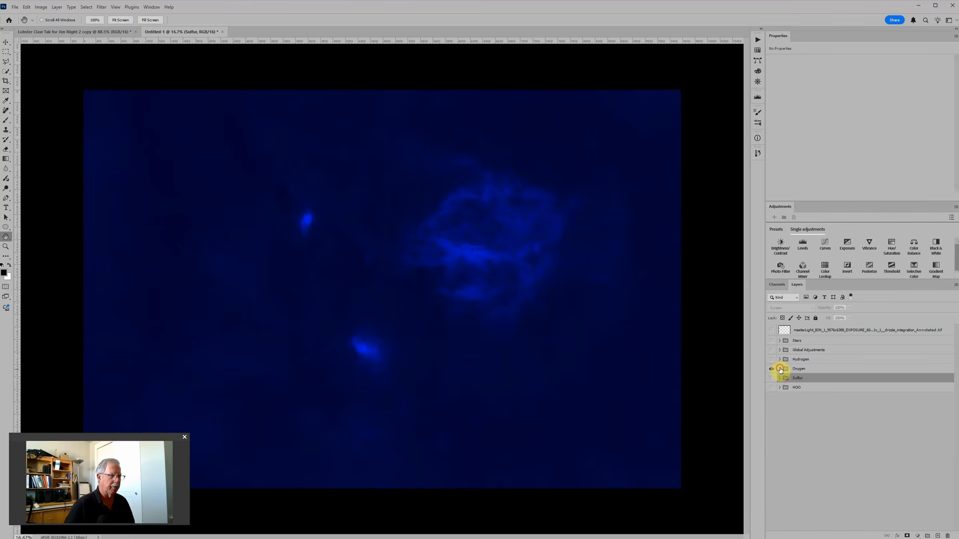
{"action": "left_click", "coordinate": [780, 368]}
{"action": "left_click", "coordinate": [790, 379]}
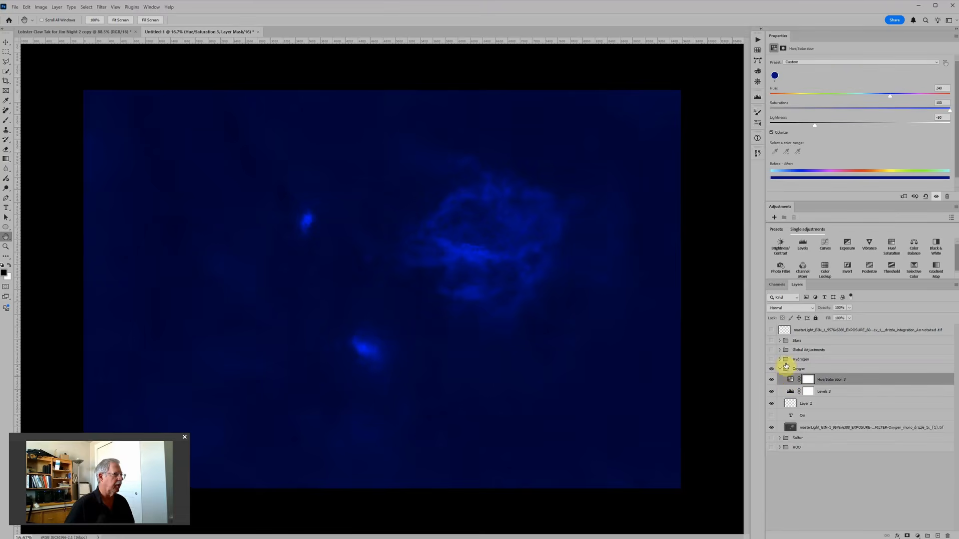
{"action": "left_click", "coordinate": [772, 380]}
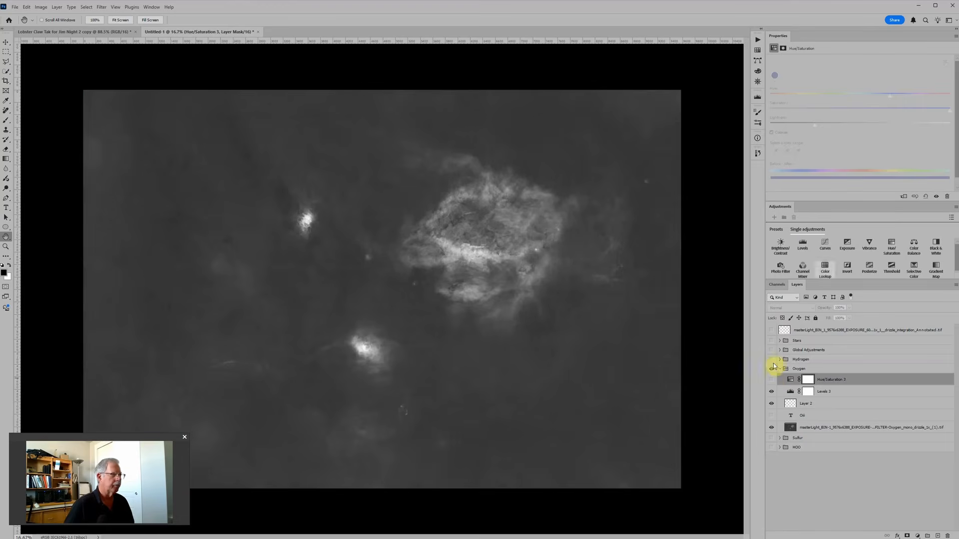
Step: Raise the black point of Levels 3 in the Oxygen group to about 38 with a clipping preview, and inspect the bright nebula cores
{"action": "left_click", "coordinate": [796, 391]}
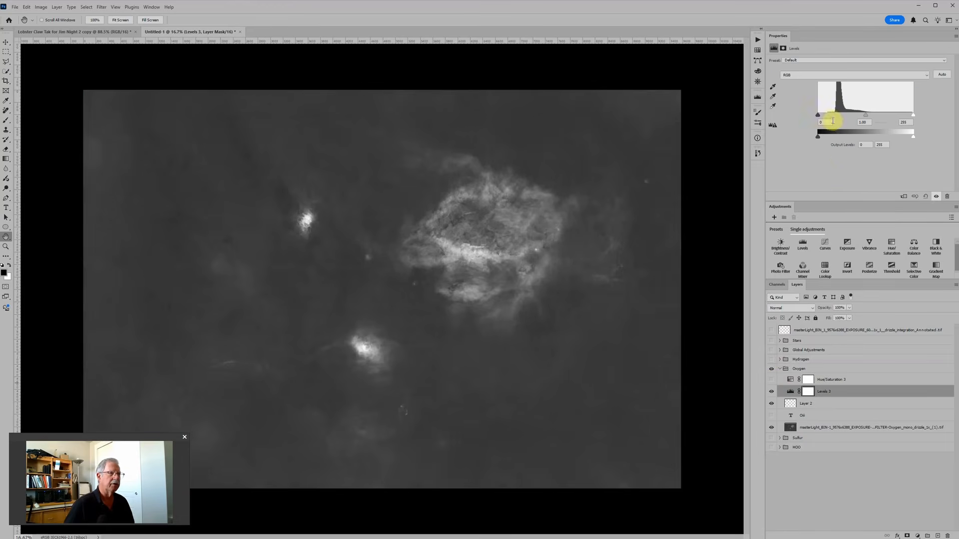
{"action": "left_click_drag", "start_coordinate": [818, 115], "coordinate": [833, 117]}
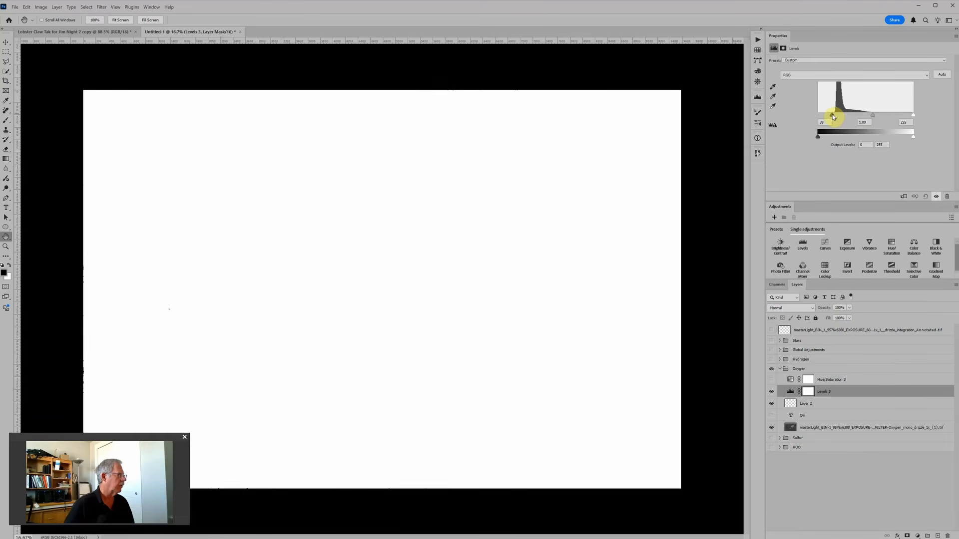
{"action": "left_click_drag", "start_coordinate": [832, 113], "coordinate": [832, 115]}
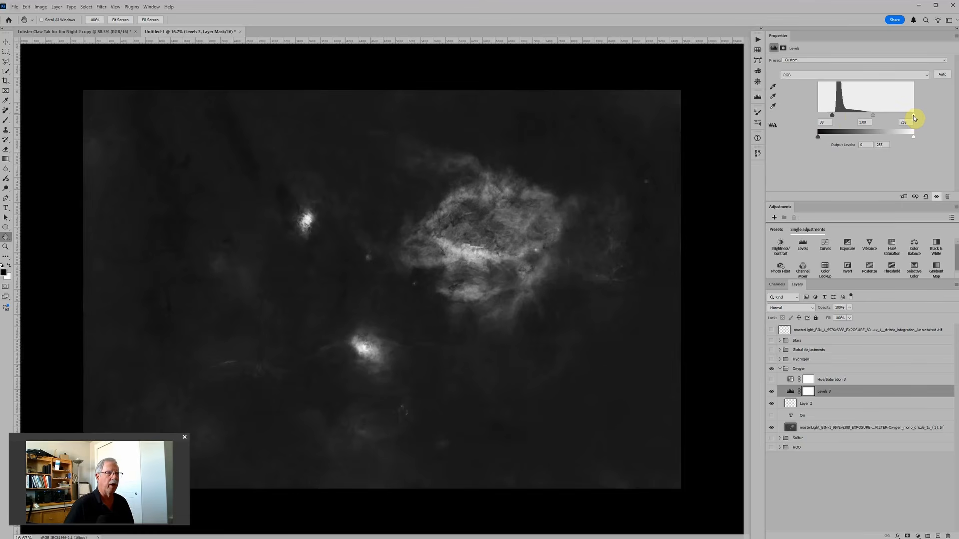
{"action": "scroll", "coordinate": [306, 212], "scroll_direction": "up", "scroll_amount": 5}
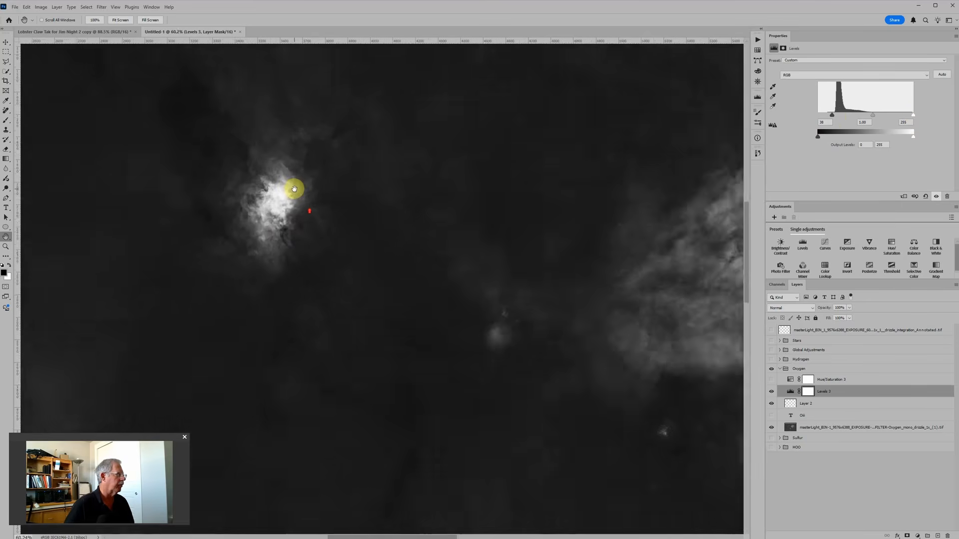
{"action": "scroll", "coordinate": [294, 189], "scroll_direction": "up", "scroll_amount": 1}
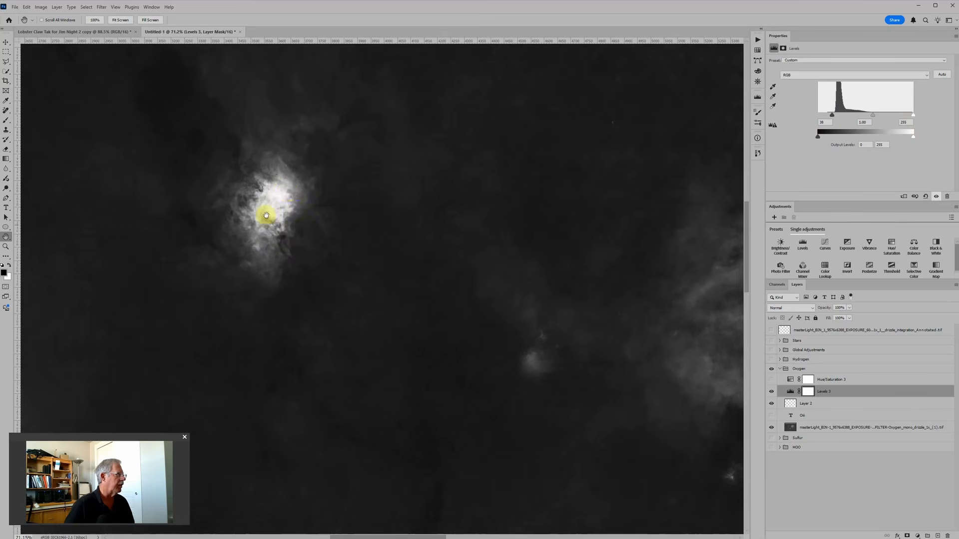
{"action": "scroll", "coordinate": [278, 210], "scroll_direction": "down", "scroll_amount": 4}
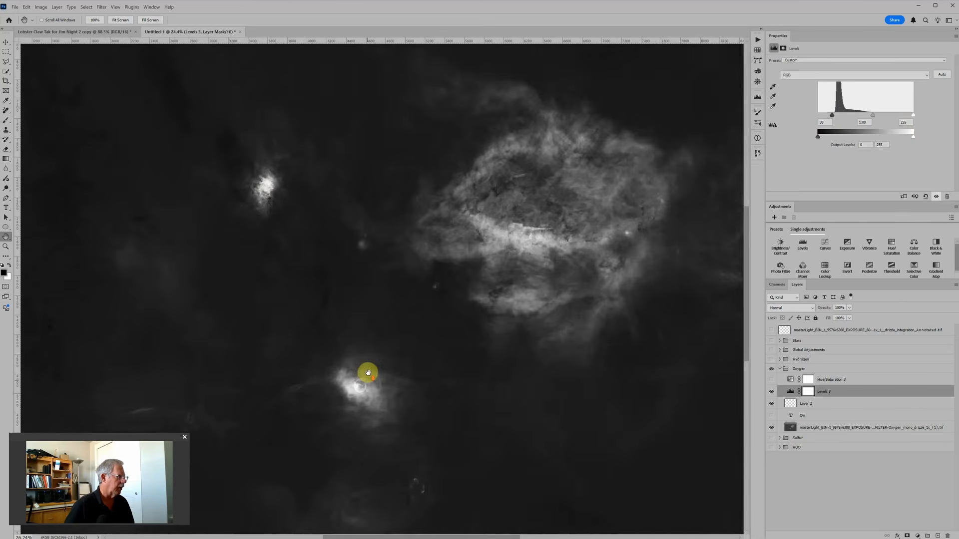
{"action": "scroll", "coordinate": [368, 373], "scroll_direction": "up", "scroll_amount": 2}
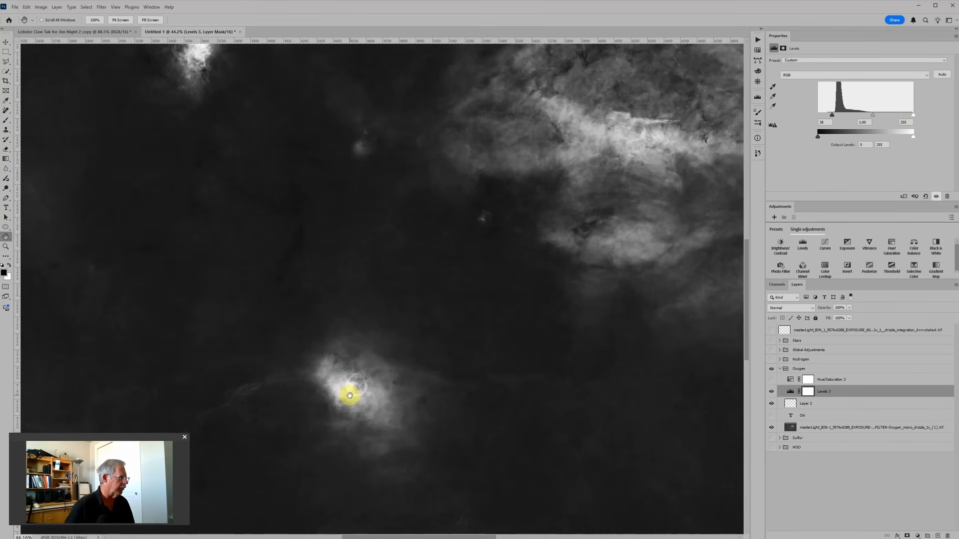
{"action": "scroll", "coordinate": [379, 370], "scroll_direction": "down", "scroll_amount": 5}
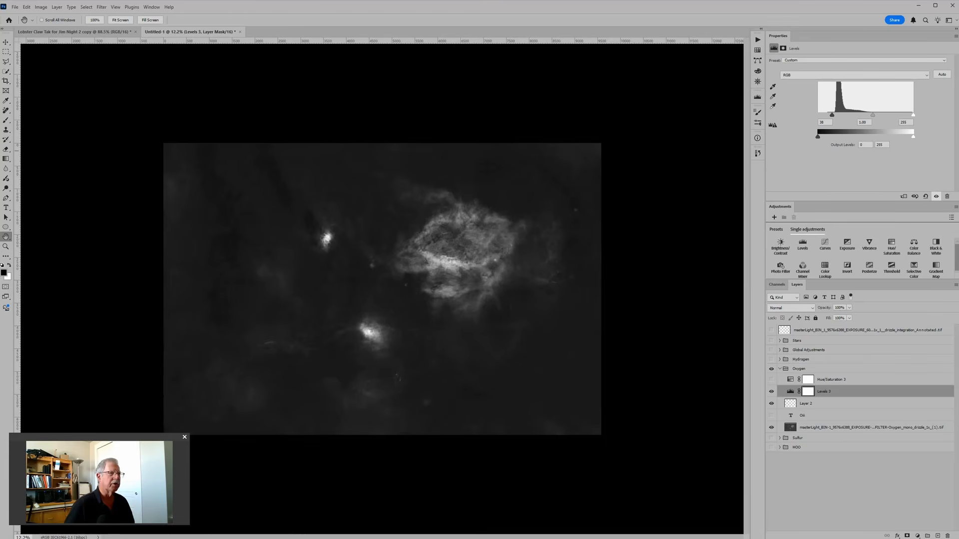
Step: Show Hue/Saturation 3 in the Oxygen group, then collapse and hide the group
{"action": "left_click", "coordinate": [772, 379]}
{"action": "left_click", "coordinate": [780, 369]}
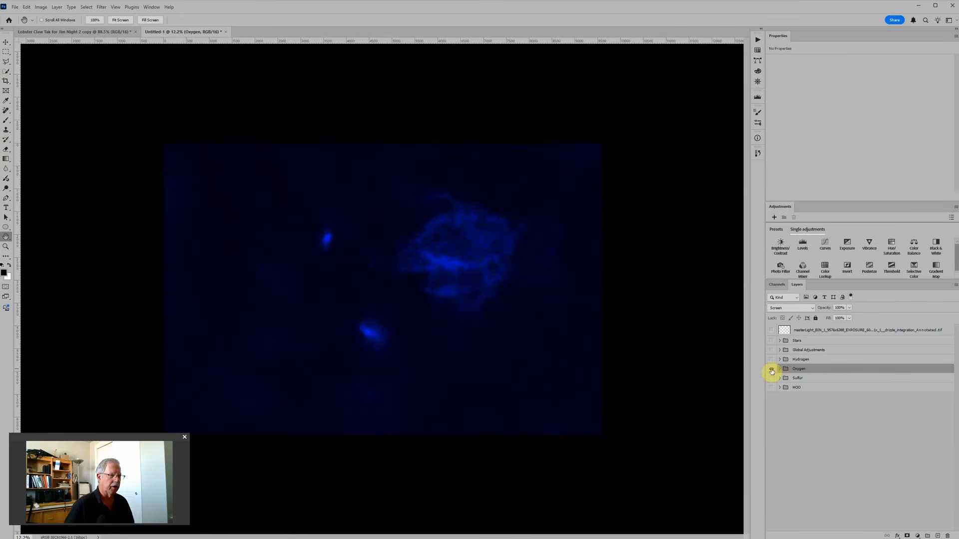
{"action": "left_click", "coordinate": [771, 368]}
Step: Show and expand the Hydrogen group, and hide its Hue/Saturation 2 layer
{"action": "left_click", "coordinate": [771, 359]}
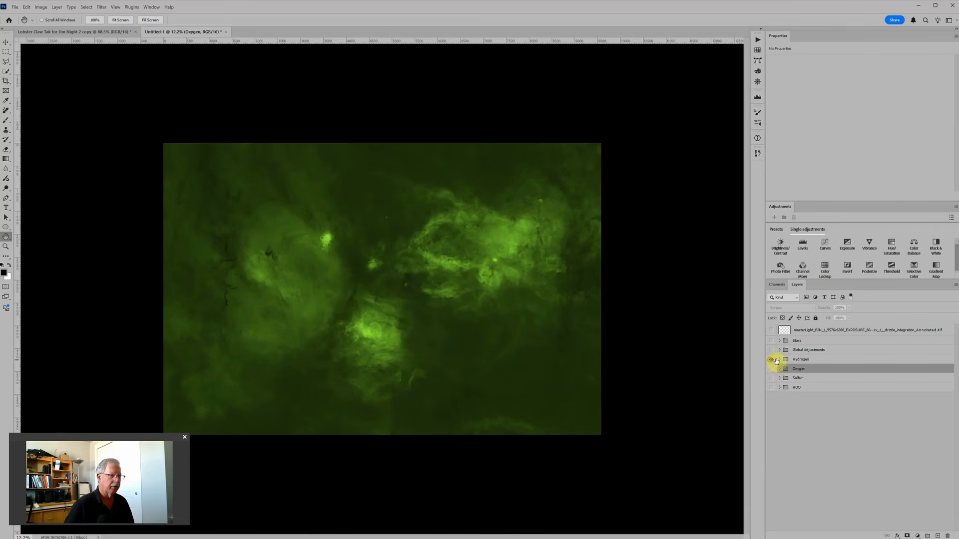
{"action": "left_click", "coordinate": [780, 359]}
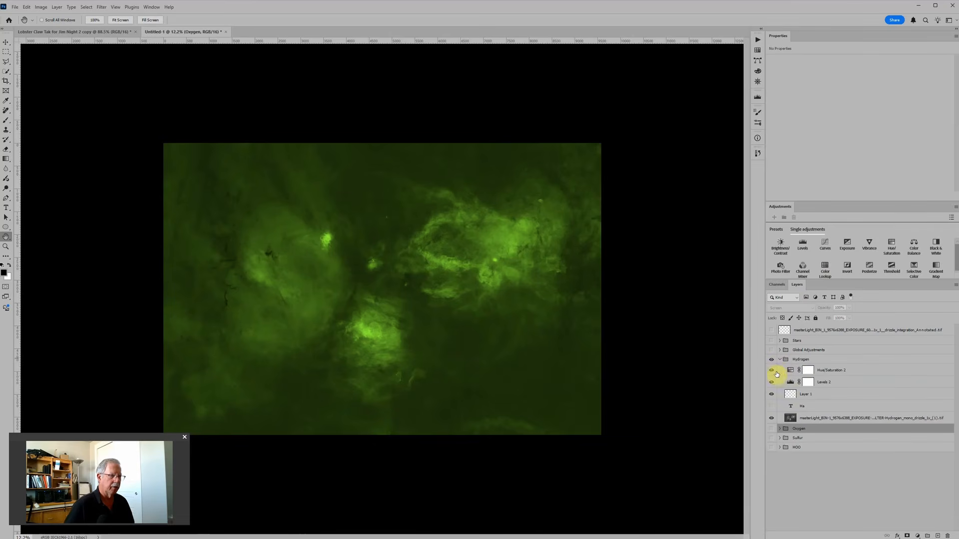
{"action": "left_click", "coordinate": [772, 371]}
Step: Set the black point of Levels 2 in the Hydrogen group to 22 and show Hue/Saturation 2 again
{"action": "left_click", "coordinate": [791, 382]}
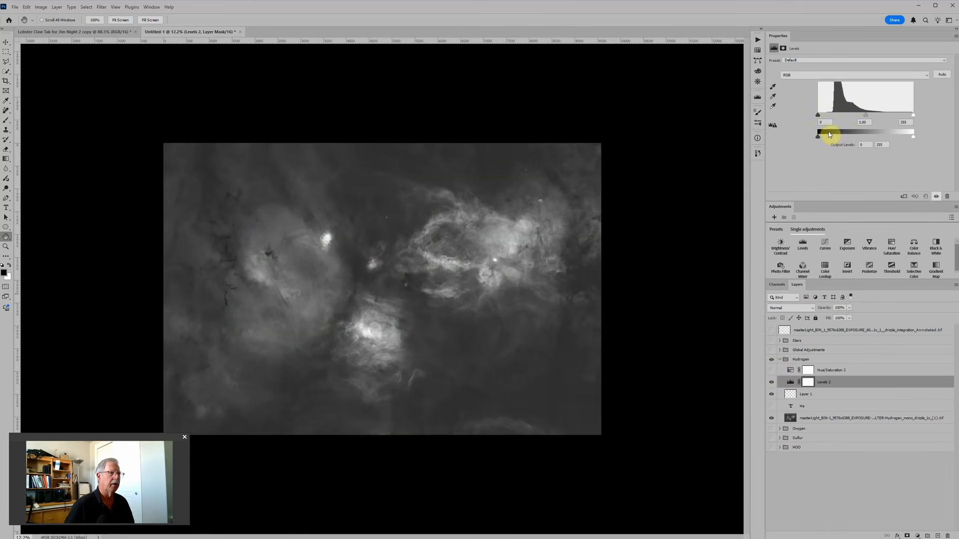
{"action": "left_click_drag", "start_coordinate": [819, 117], "coordinate": [826, 118]}
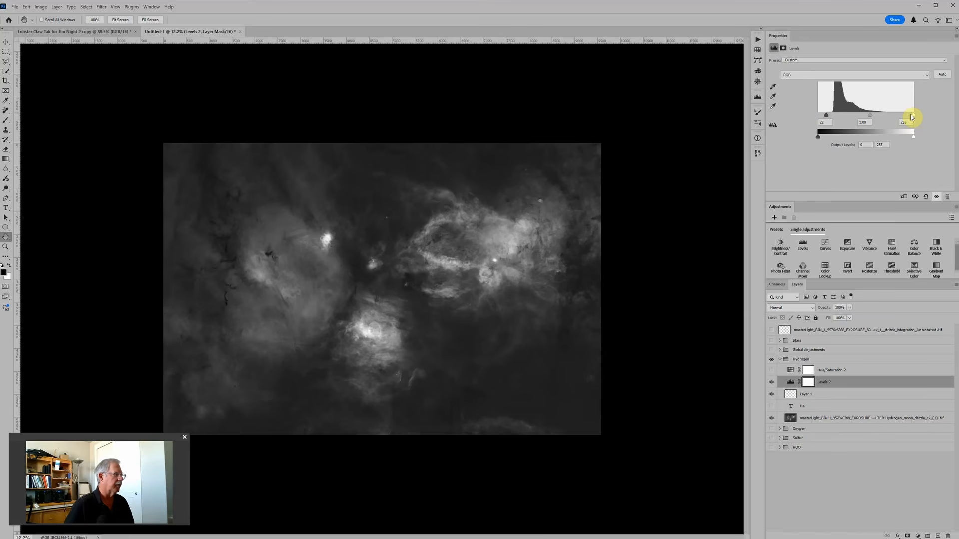
{"action": "left_click", "coordinate": [771, 372]}
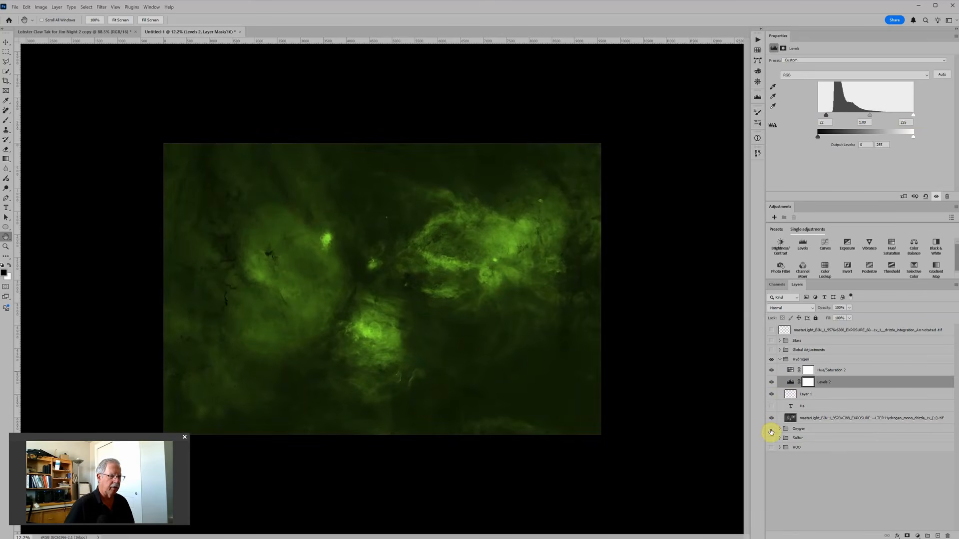
Step: Show the Oxygen and Sulfur groups together with Hydrogen and review the combined color image
{"action": "left_click", "coordinate": [771, 429]}
{"action": "left_click", "coordinate": [772, 437]}
{"action": "scroll", "coordinate": [368, 329], "scroll_direction": "up", "scroll_amount": 3}
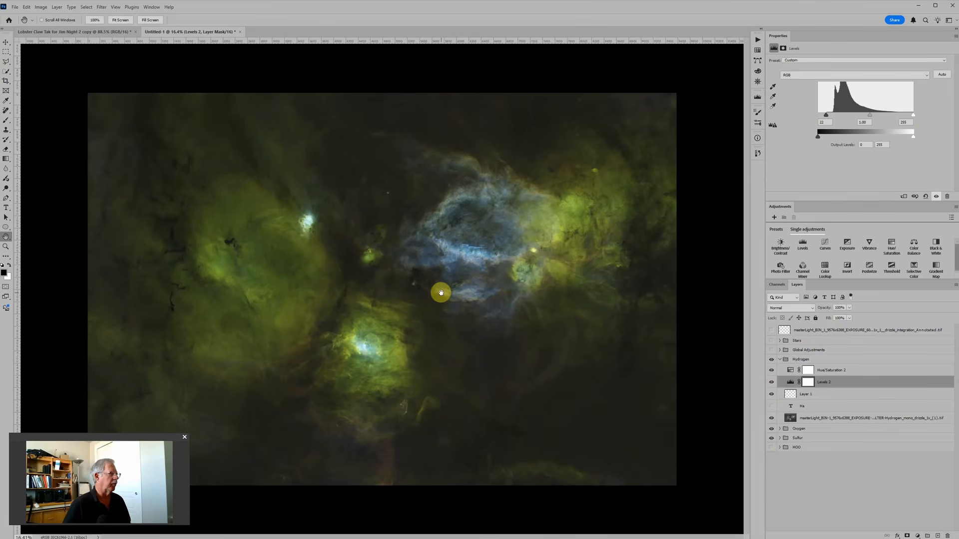
{"action": "scroll", "coordinate": [451, 264], "scroll_direction": "down", "scroll_amount": 2}
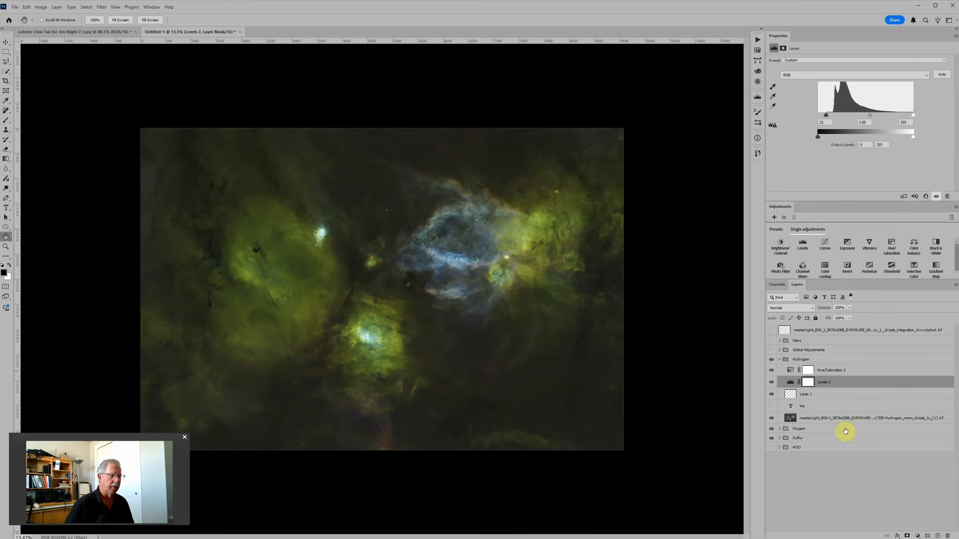
Step: Set the Sulfur group's Levels 4 midtones to 1.64 and black point to 37, and compare the image with Hydrogen toggled off and on
{"action": "left_click", "coordinate": [779, 438]}
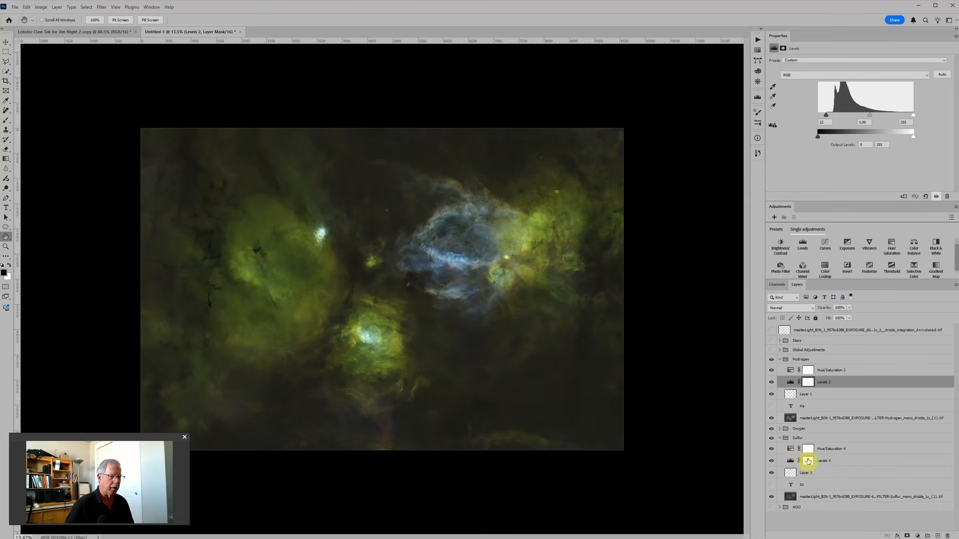
{"action": "left_click", "coordinate": [791, 461]}
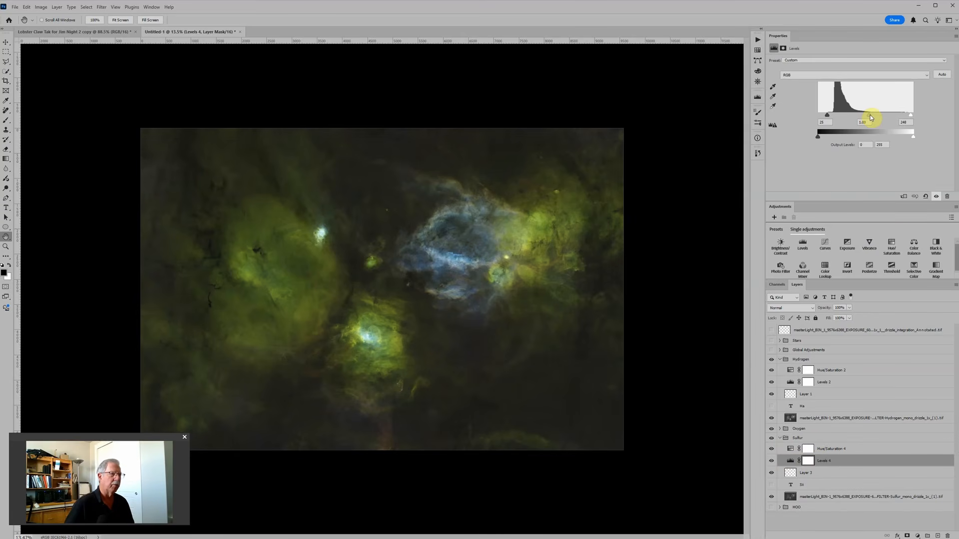
{"action": "left_click_drag", "start_coordinate": [870, 118], "coordinate": [855, 118]}
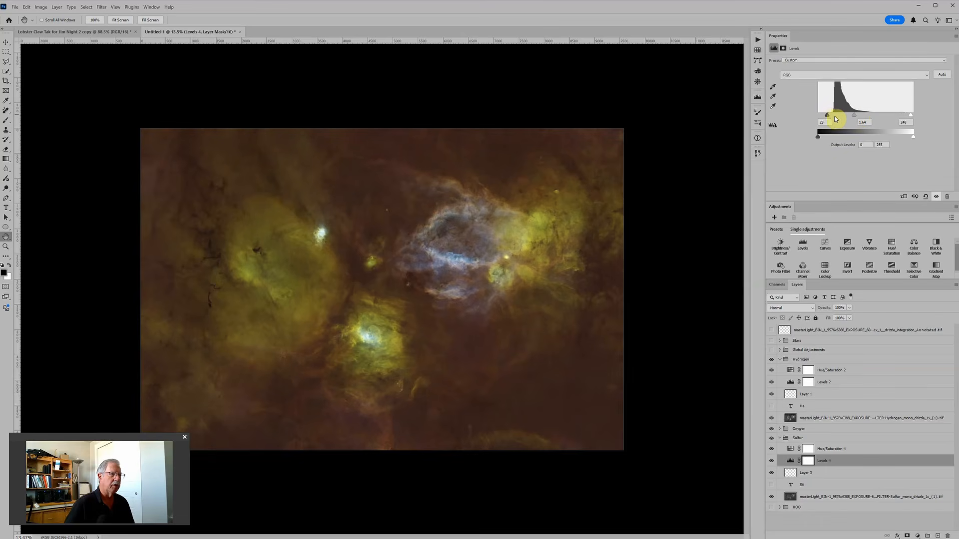
{"action": "left_click_drag", "start_coordinate": [827, 116], "coordinate": [833, 118]}
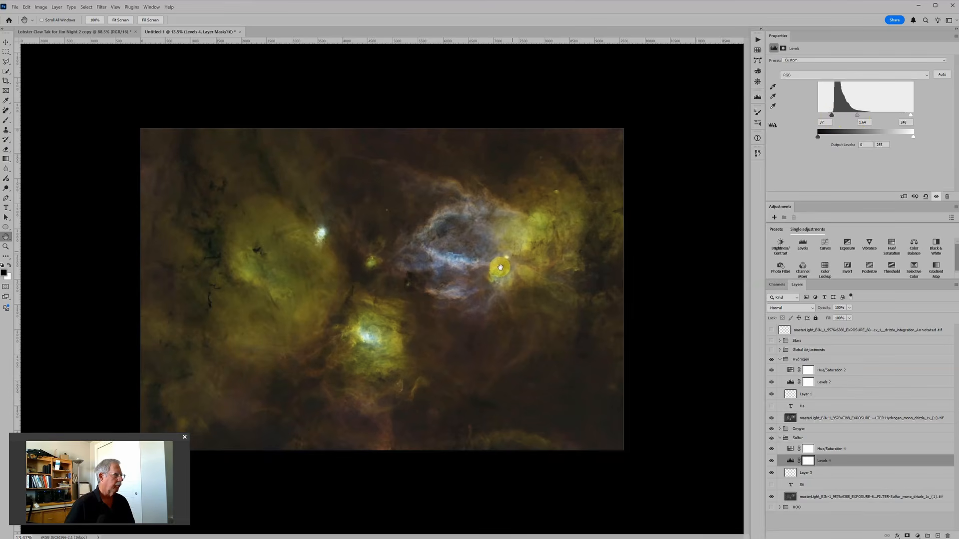
{"action": "left_click", "coordinate": [772, 360]}
{"action": "left_click", "coordinate": [772, 359]}
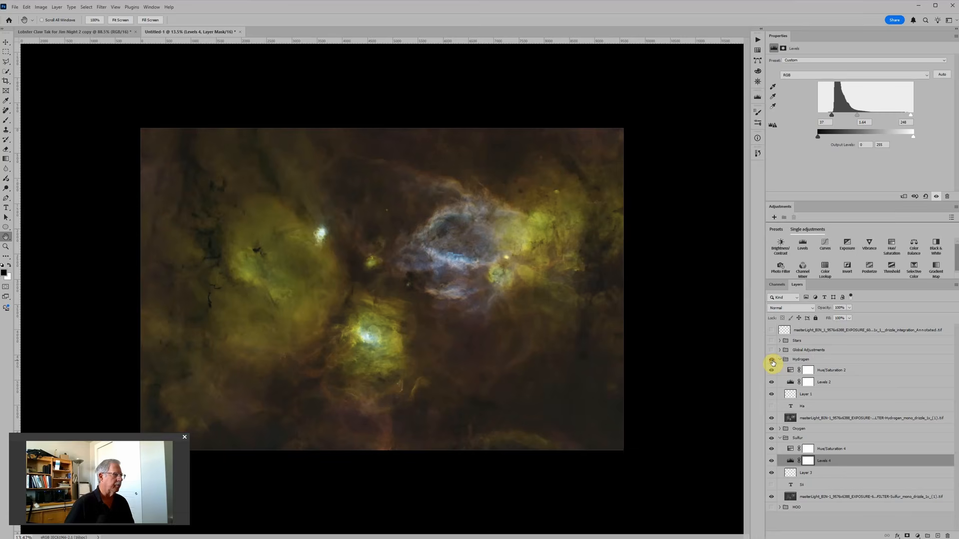
Step: Try adjusting the midtones of Levels 2 in the Hydrogen group
{"action": "left_click", "coordinate": [798, 385]}
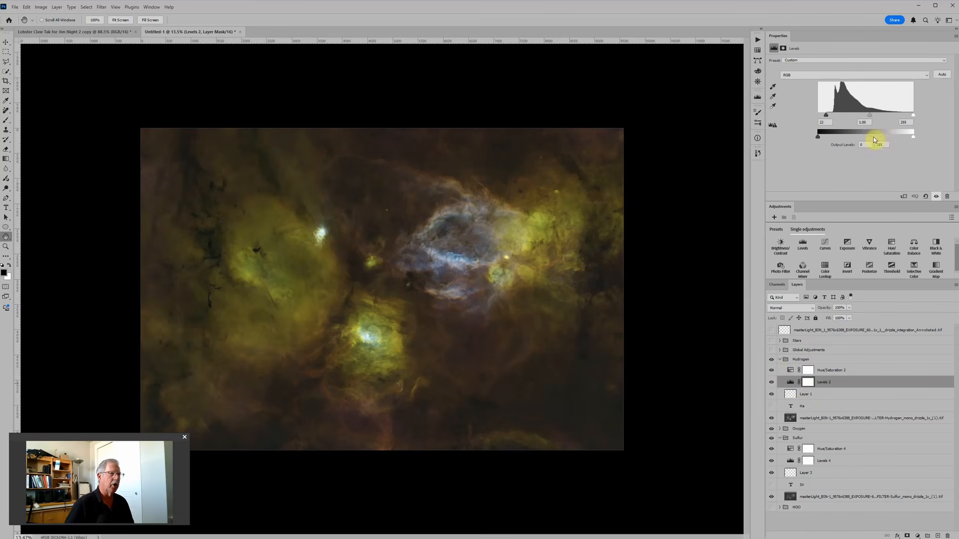
{"action": "left_click", "coordinate": [791, 382]}
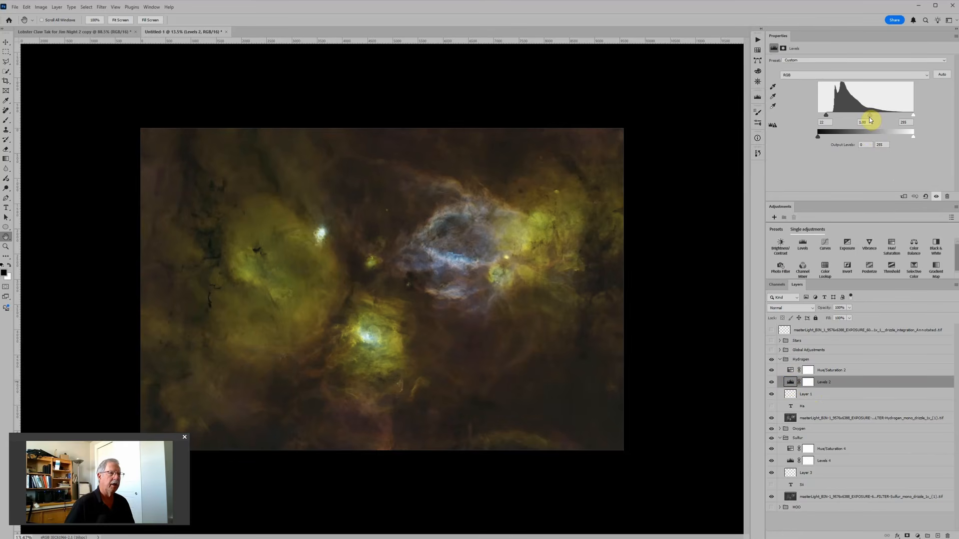
{"action": "mouse_move", "coordinate": [872, 117]}
{"action": "left_mouse_down"}
{"action": "mouse_move", "coordinate": [881, 116]}
{"action": "mouse_move", "coordinate": [873, 118]}
{"action": "left_mouse_up"}
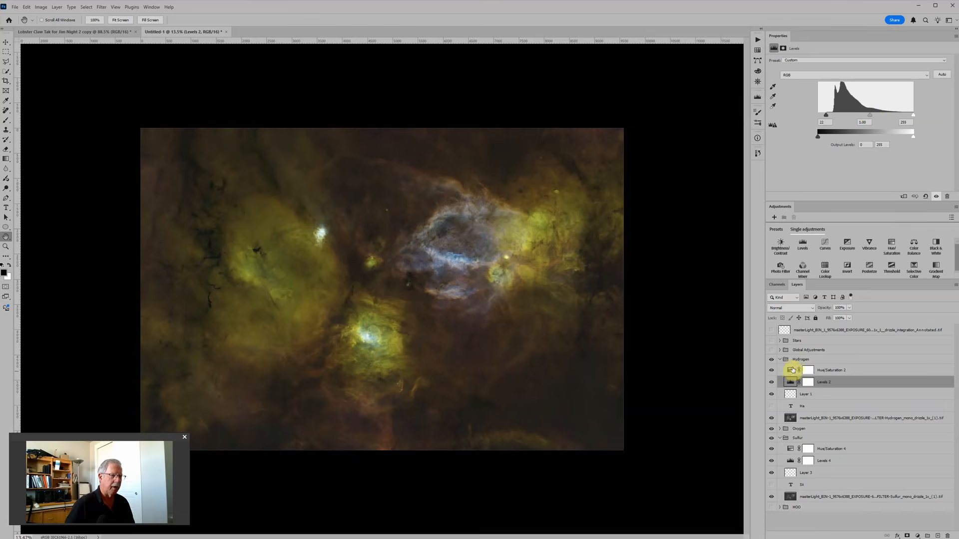
Step: Try hues of 160, 41 and 148 for Hue/Saturation 2 in the Hydrogen group and end at 165
{"action": "left_click", "coordinate": [791, 372]}
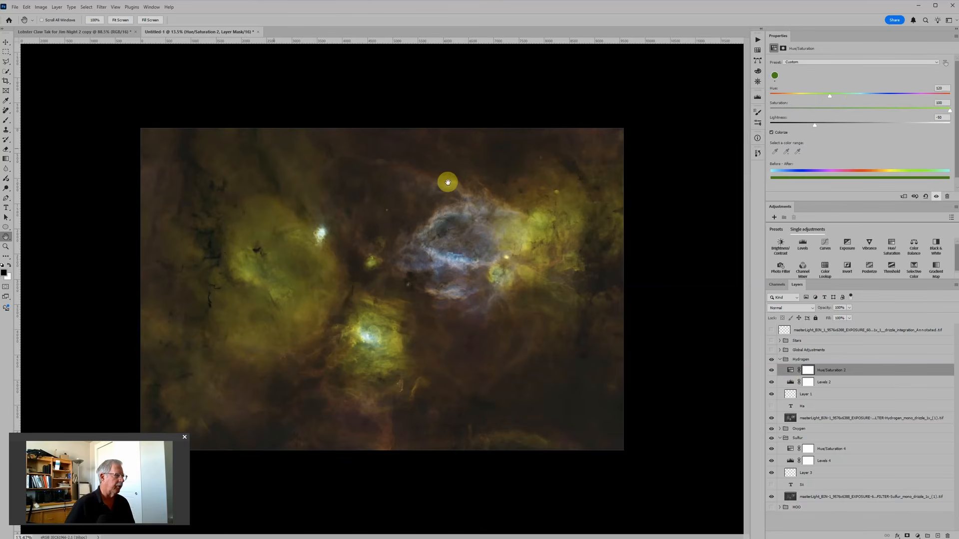
{"action": "scroll", "coordinate": [400, 285], "scroll_direction": "up", "scroll_amount": 2}
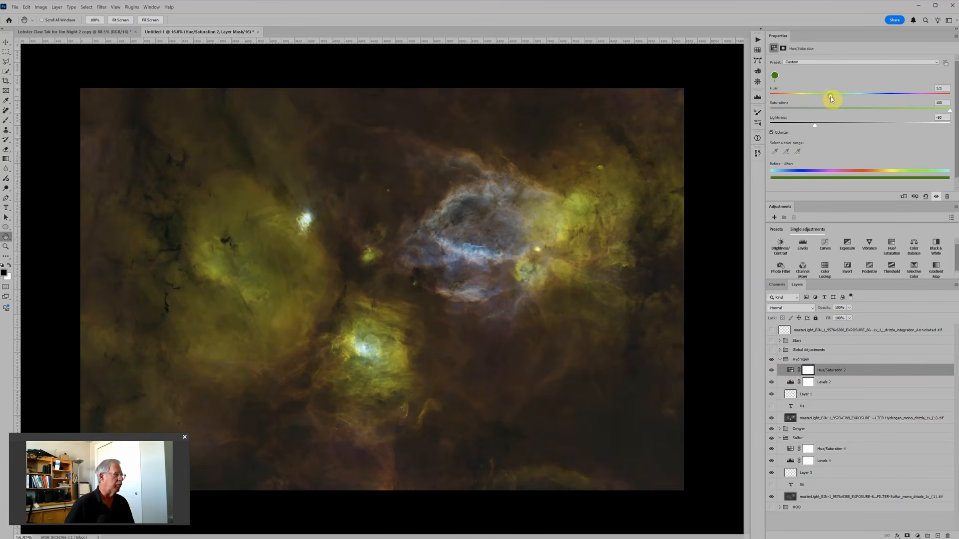
{"action": "left_click_drag", "start_coordinate": [837, 98], "coordinate": [850, 98]}
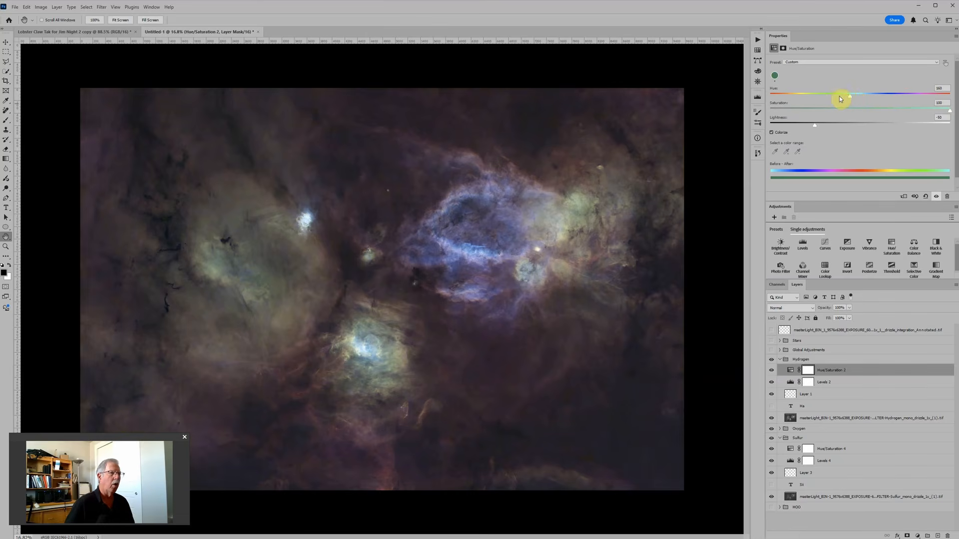
{"action": "left_click_drag", "start_coordinate": [852, 96], "coordinate": [791, 103]}
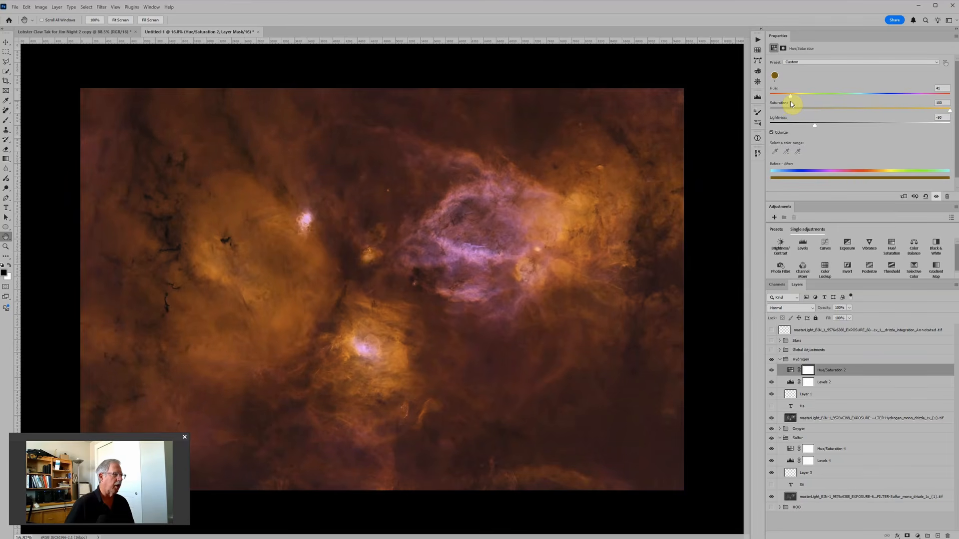
{"action": "left_click_drag", "start_coordinate": [790, 103], "coordinate": [843, 102]}
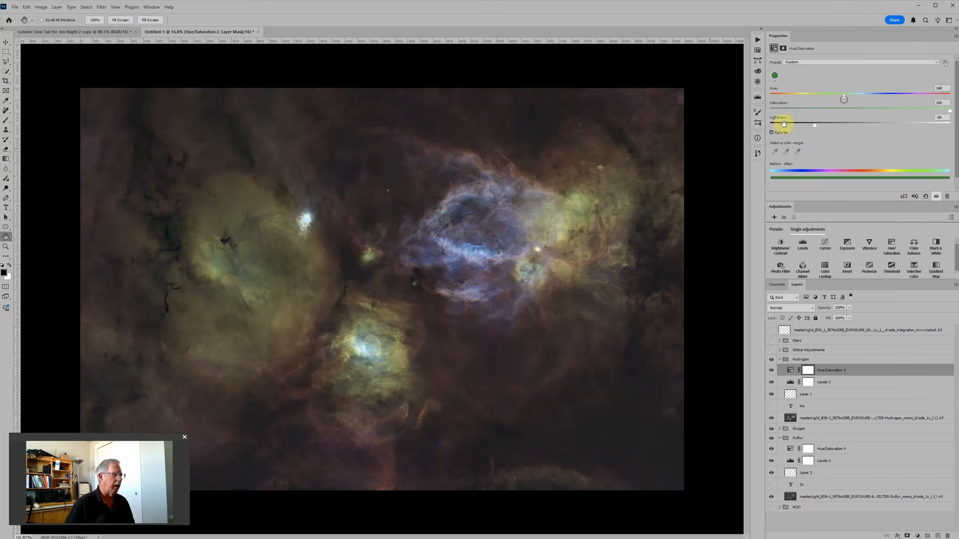
{"action": "scroll", "coordinate": [496, 198], "scroll_direction": "down", "scroll_amount": 2}
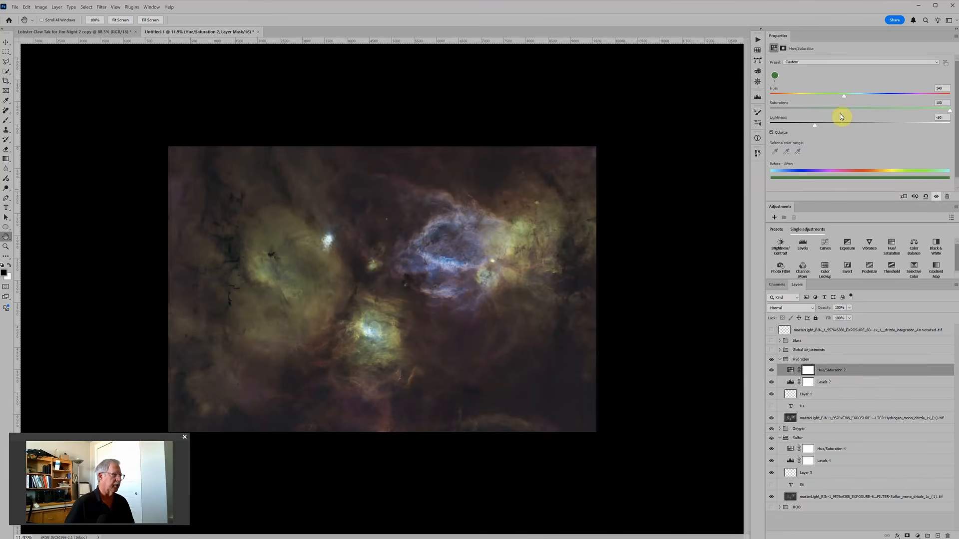
{"action": "left_click", "coordinate": [844, 94]}
{"action": "left_click", "coordinate": [852, 96]}
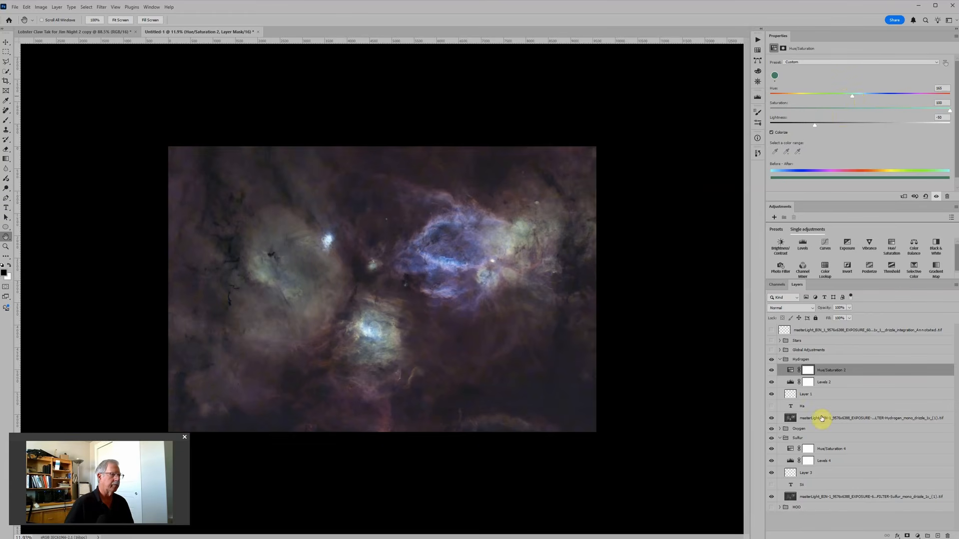
Step: Expand the Oxygen group and shift the hue of its Hue/Saturation 3 to 259
{"action": "left_click", "coordinate": [786, 428]}
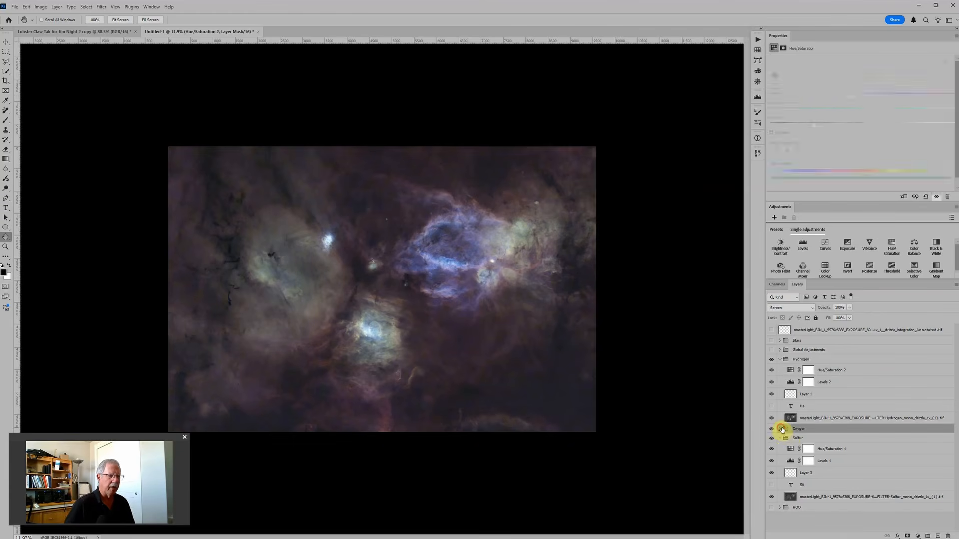
{"action": "left_click", "coordinate": [780, 428]}
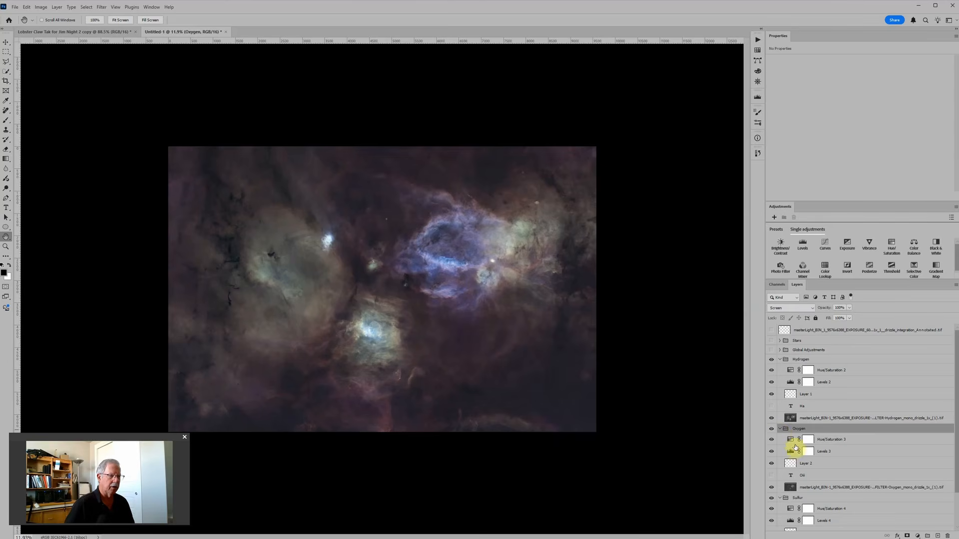
{"action": "left_click", "coordinate": [791, 440]}
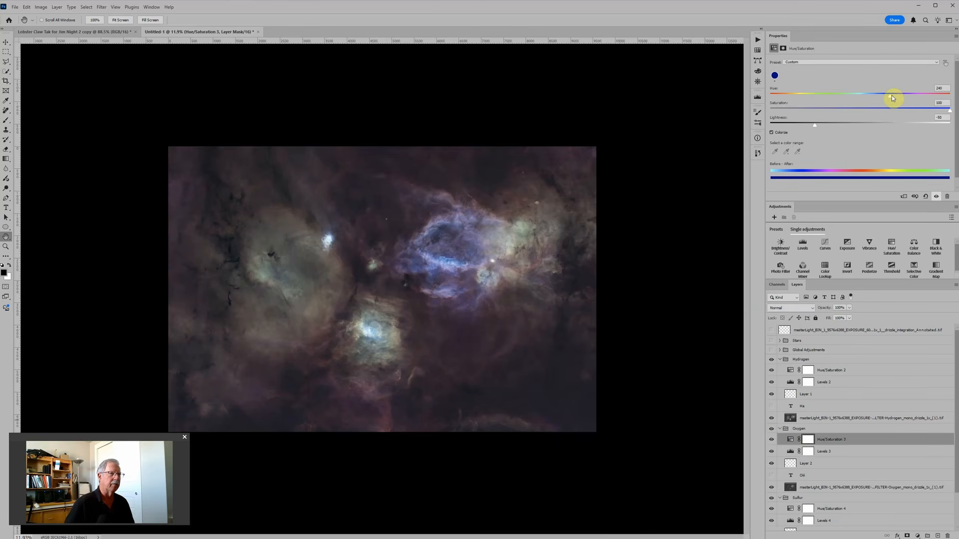
{"action": "left_click_drag", "start_coordinate": [890, 95], "coordinate": [900, 95]}
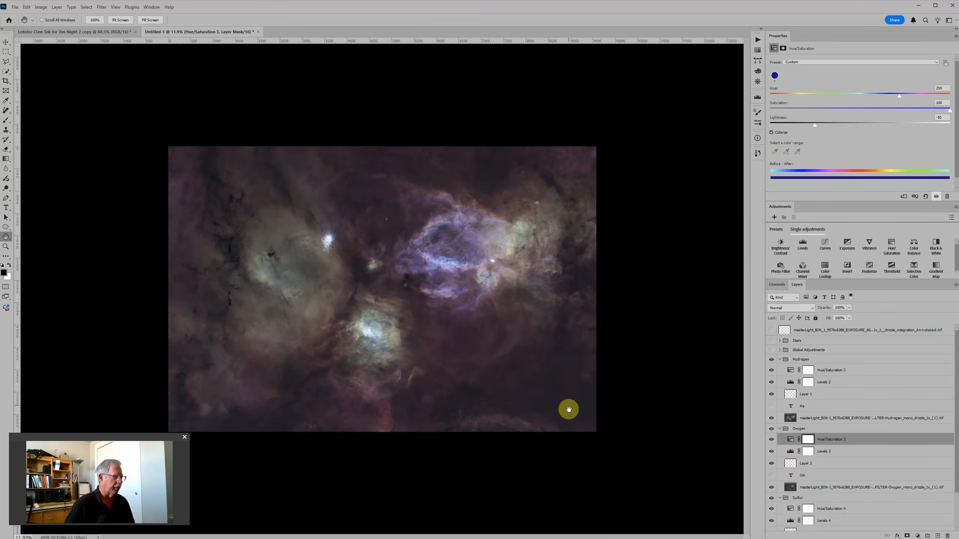
{"action": "scroll", "coordinate": [567, 401], "scroll_direction": "up", "scroll_amount": 1}
{"action": "scroll", "coordinate": [600, 420], "scroll_direction": "up", "scroll_amount": 1}
{"action": "scroll", "coordinate": [646, 456], "scroll_direction": "down", "scroll_amount": 1}
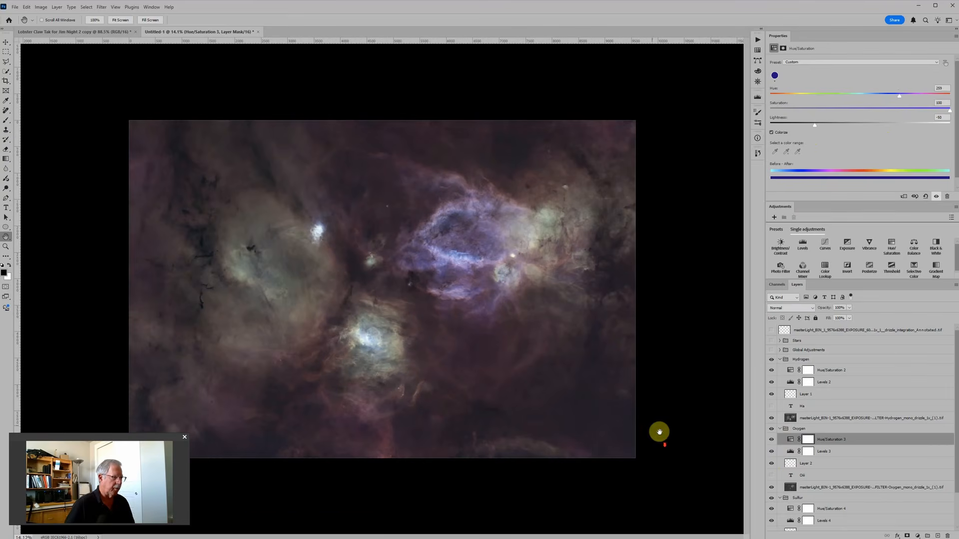
Step: Set the black point of Levels 3 in the Oxygen group to 50 and of Levels 4 in the Sulfur group to 39
{"action": "left_click", "coordinate": [793, 451]}
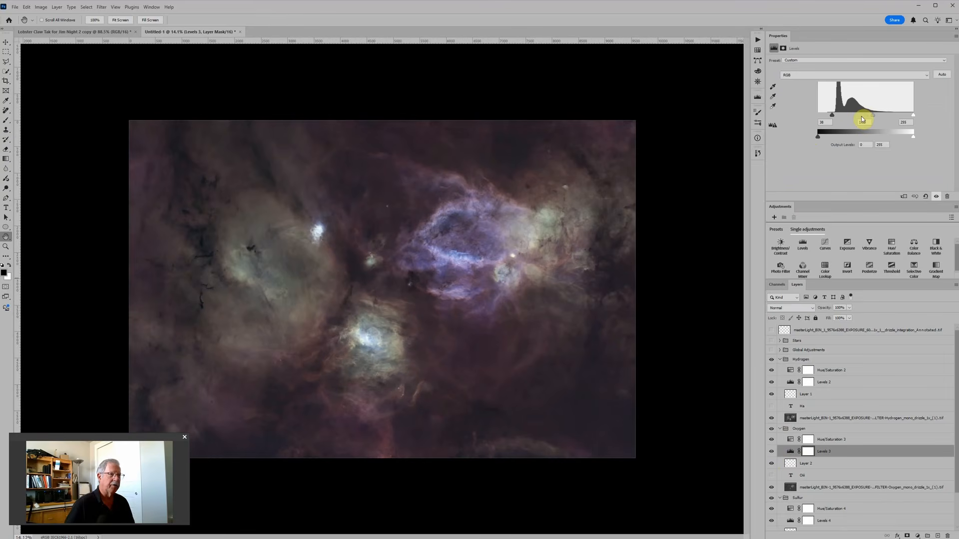
{"action": "left_click_drag", "start_coordinate": [831, 115], "coordinate": [837, 116]}
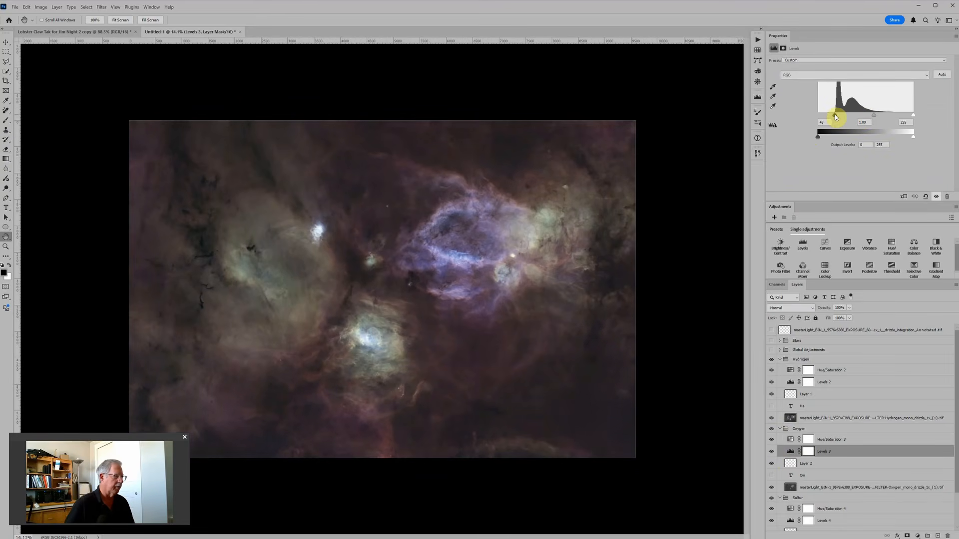
{"action": "scroll", "coordinate": [819, 317], "scroll_direction": "down", "scroll_amount": 2}
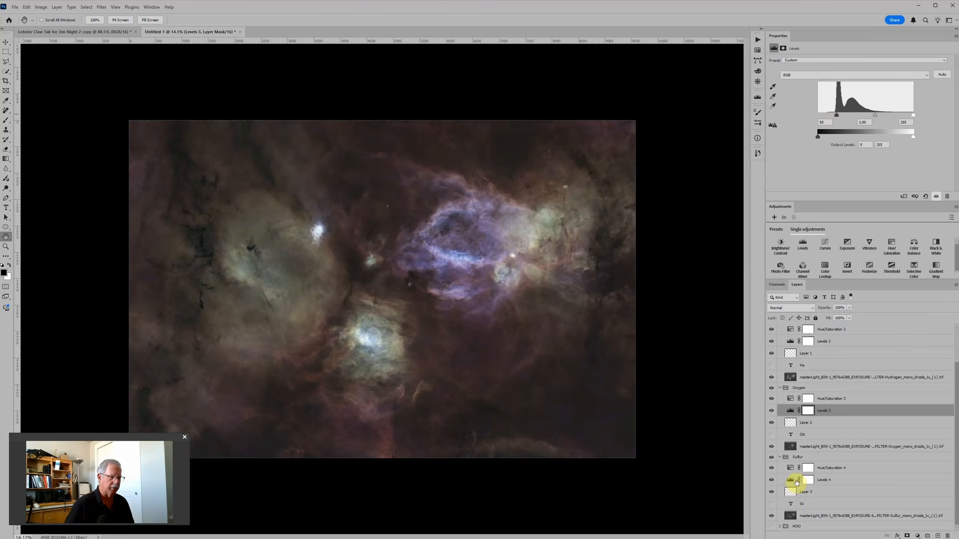
{"action": "left_click", "coordinate": [794, 468]}
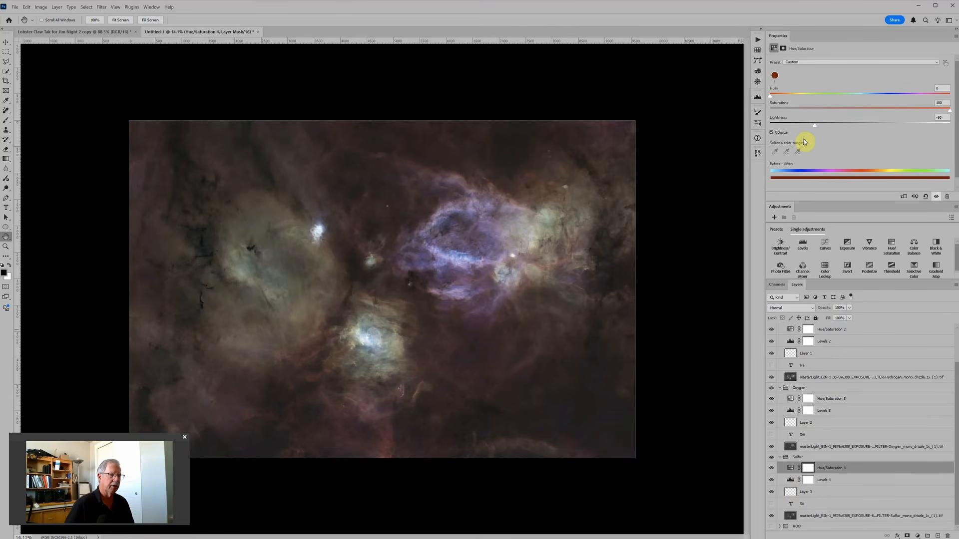
{"action": "left_click", "coordinate": [798, 481]}
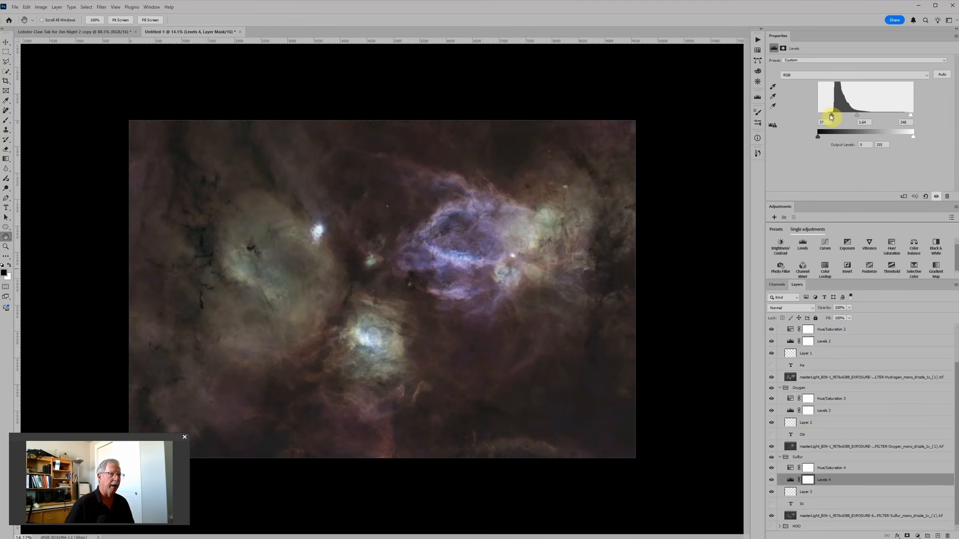
{"action": "left_click_drag", "start_coordinate": [831, 117], "coordinate": [833, 117]}
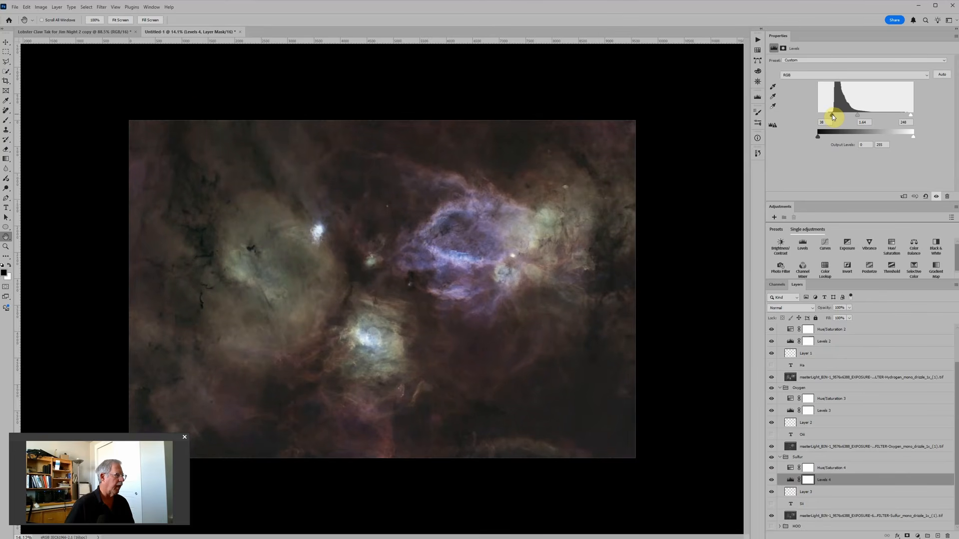
{"action": "left_click_drag", "start_coordinate": [832, 116], "coordinate": [831, 116]}
{"action": "scroll", "coordinate": [490, 278], "scroll_direction": "down", "scroll_amount": 2}
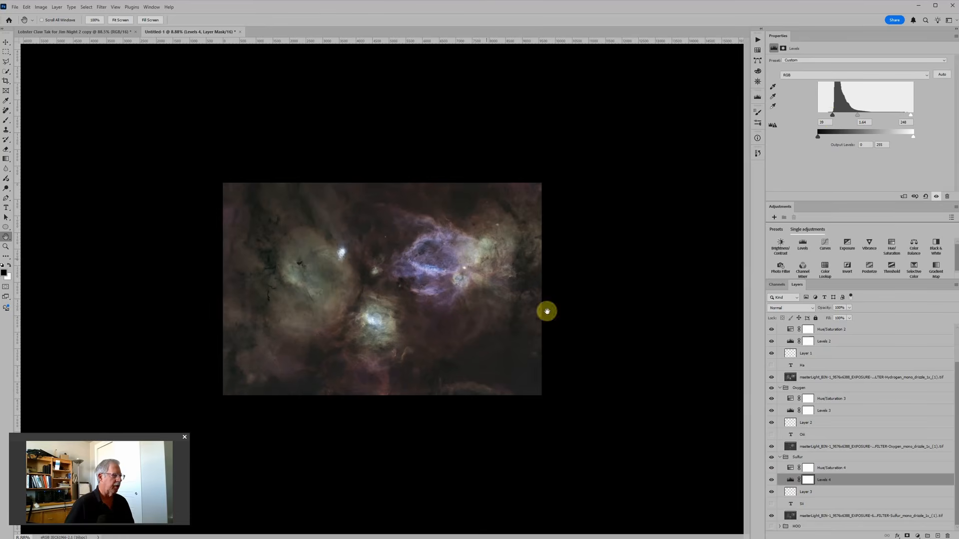
{"action": "scroll", "coordinate": [483, 267], "scroll_direction": "up", "scroll_amount": 1}
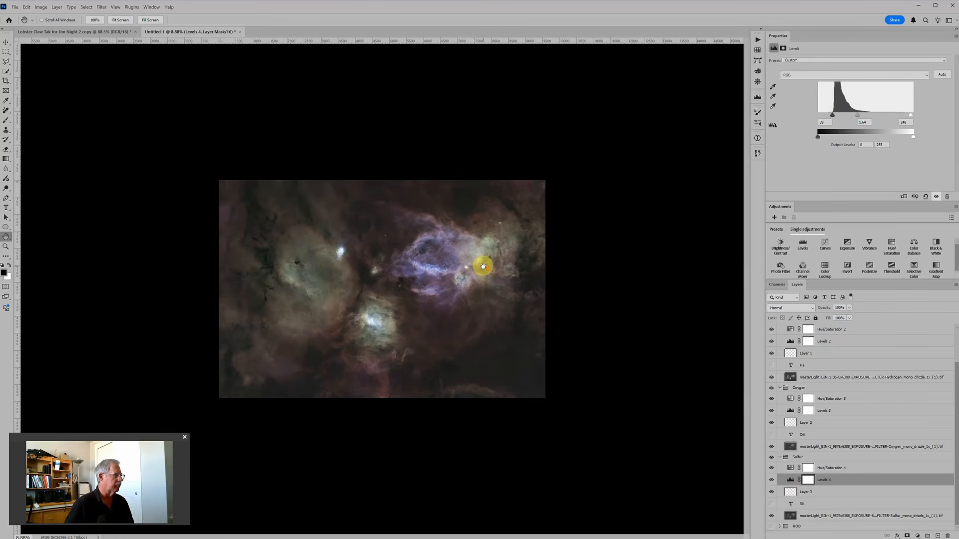
{"action": "scroll", "coordinate": [483, 266], "scroll_direction": "up", "scroll_amount": 2}
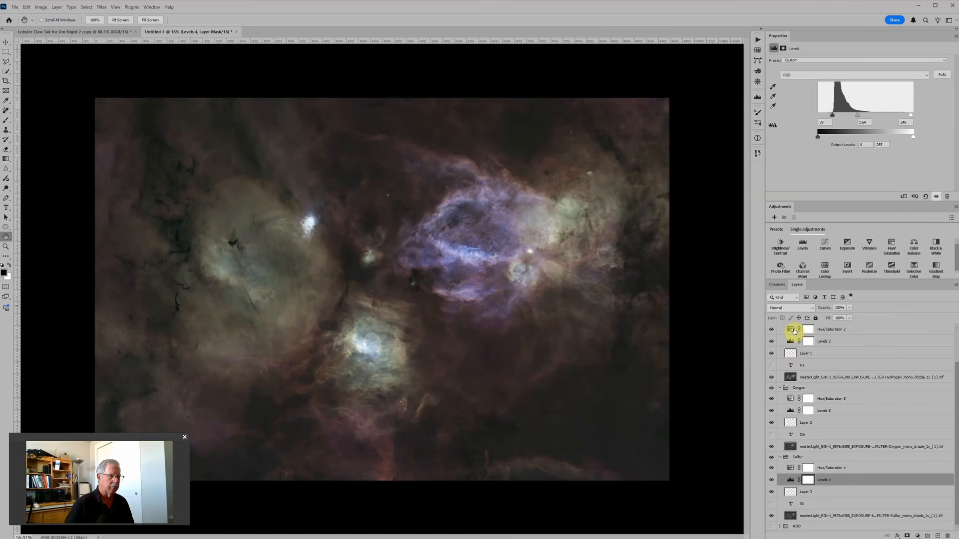
Step: Set the hue of Hue/Saturation 2 in the Hydrogen group to 41
{"action": "scroll", "coordinate": [793, 333], "scroll_direction": "up", "scroll_amount": 1}
{"action": "left_click", "coordinate": [792, 352]}
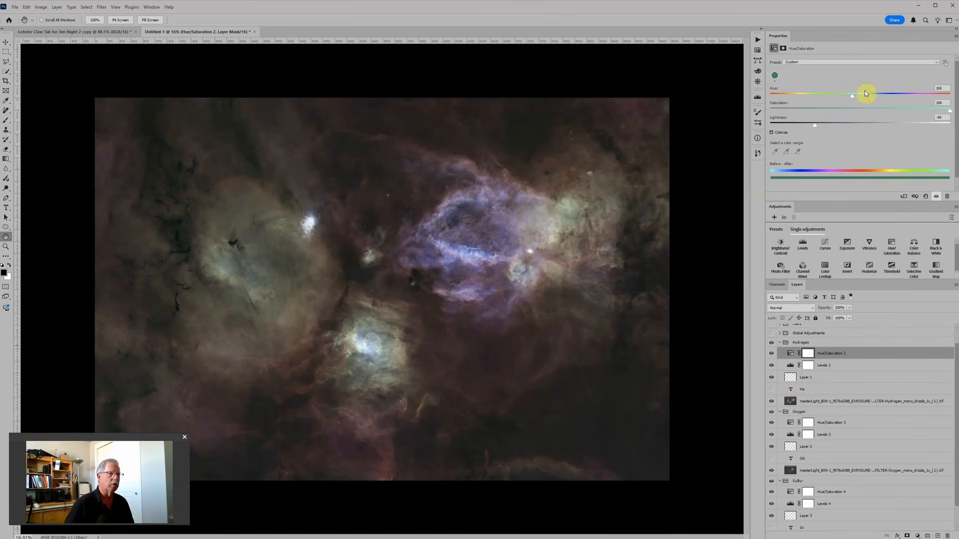
{"action": "left_click_drag", "start_coordinate": [850, 98], "coordinate": [793, 100]}
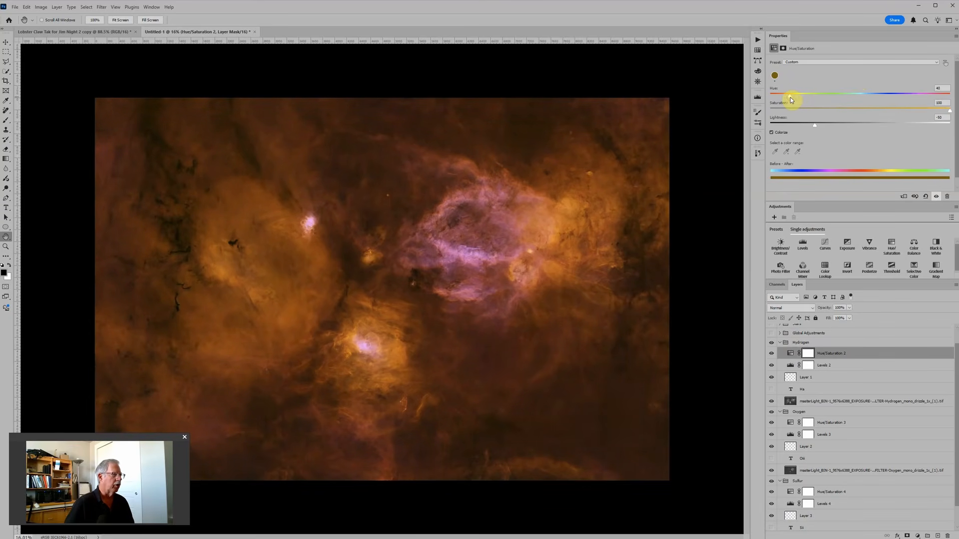
{"action": "left_click_drag", "start_coordinate": [790, 98], "coordinate": [791, 97]}
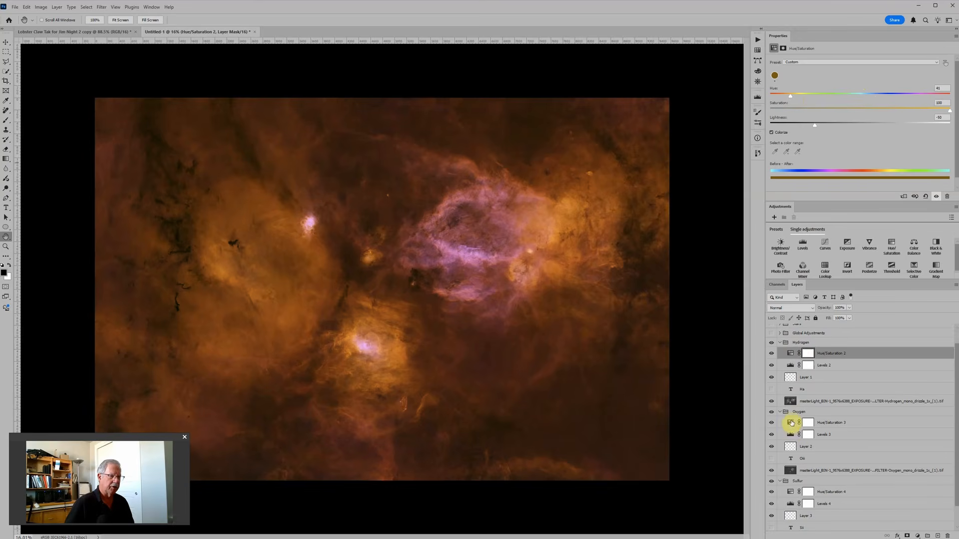
Step: Hide the Hydrogen group and set the hue of Hue/Saturation 3 in the Oxygen group to about 183
{"action": "left_click", "coordinate": [791, 423]}
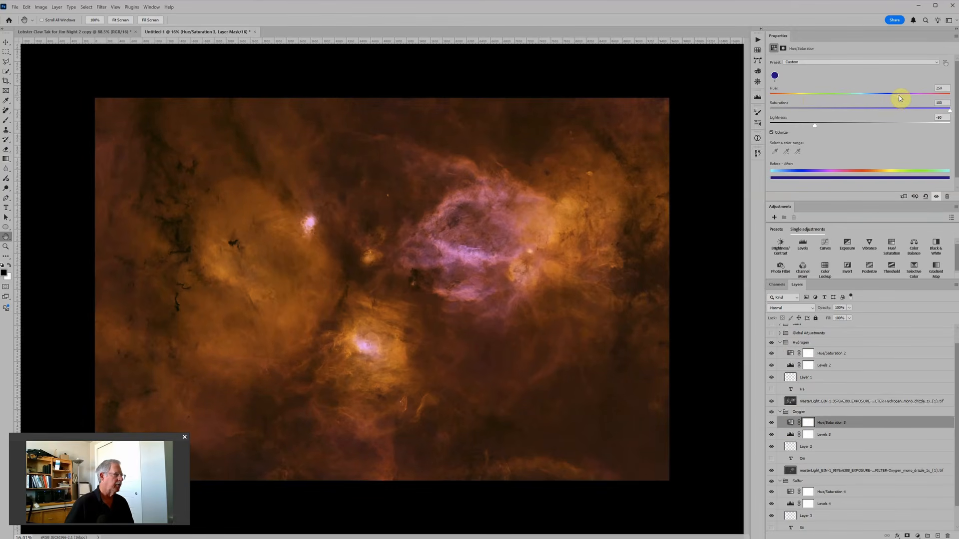
{"action": "left_click_drag", "start_coordinate": [900, 97], "coordinate": [869, 101]}
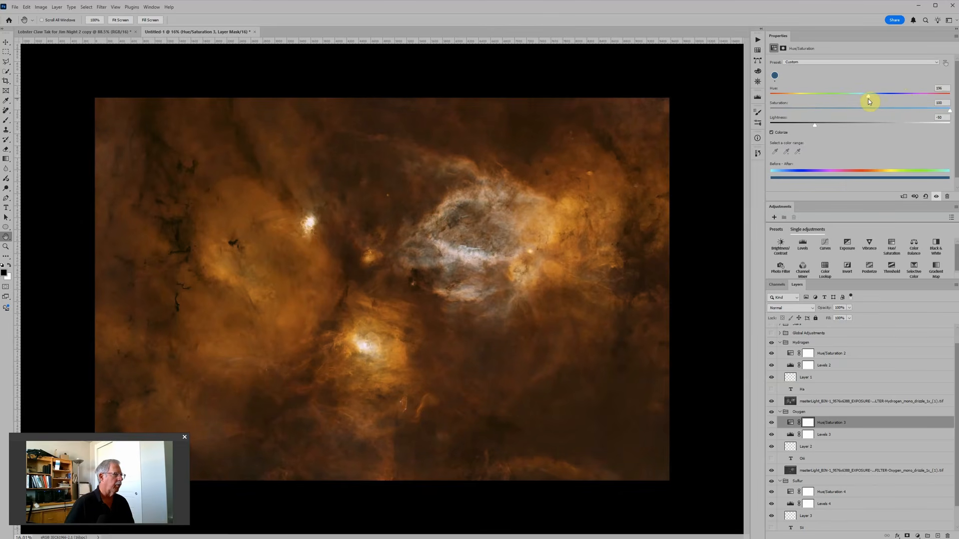
{"action": "left_click", "coordinate": [772, 343]}
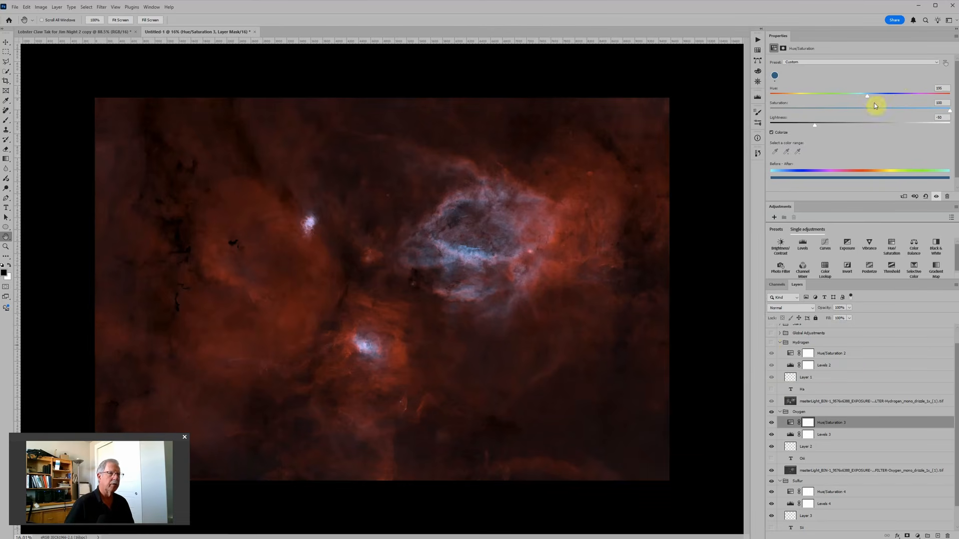
{"action": "left_click_drag", "start_coordinate": [867, 99], "coordinate": [864, 98]}
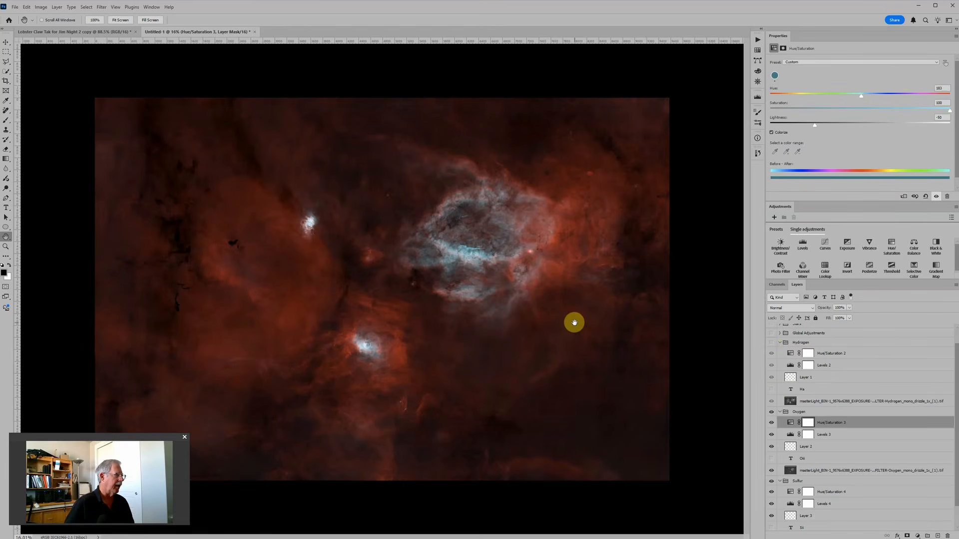
Step: Fine-tune the black point of Levels 4 in the Sulfur group with Hydrogen hidden
{"action": "scroll", "coordinate": [573, 320], "scroll_direction": "down", "scroll_amount": 2}
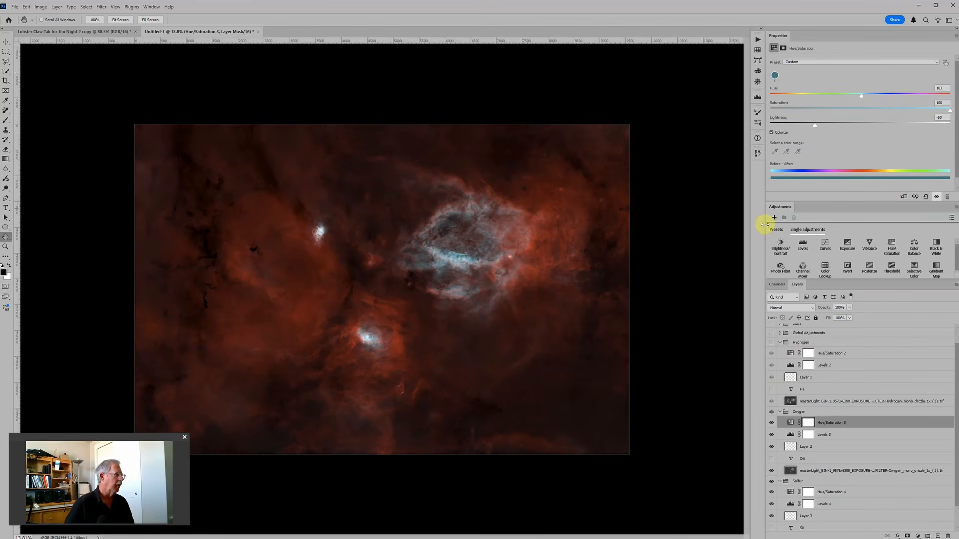
{"action": "scroll", "coordinate": [803, 355], "scroll_direction": "down", "scroll_amount": 2}
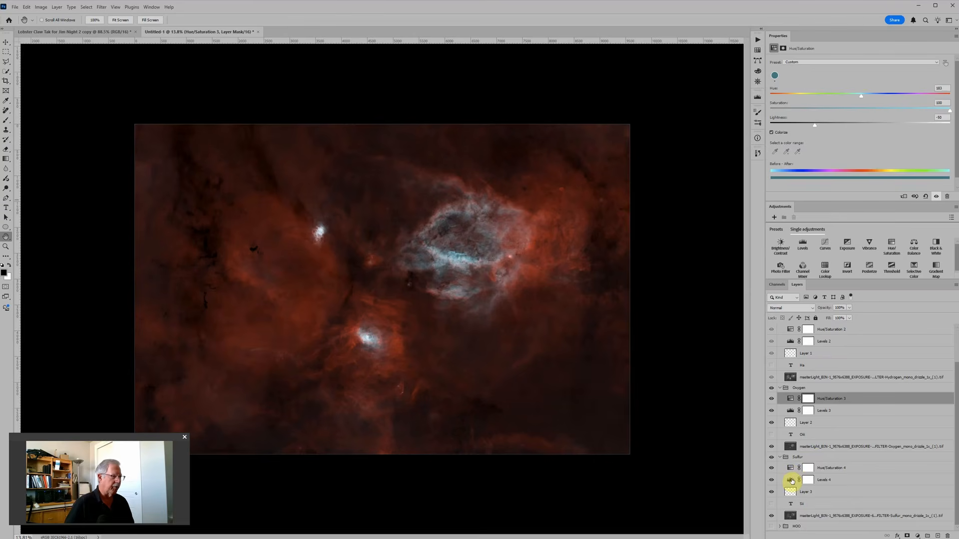
{"action": "left_click", "coordinate": [791, 481]}
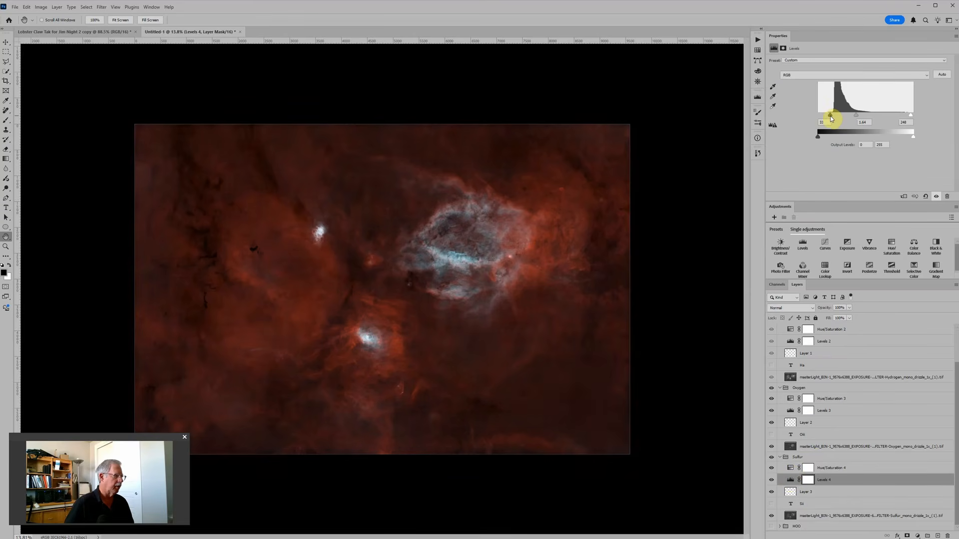
{"action": "left_click_drag", "start_coordinate": [832, 116], "coordinate": [831, 116]}
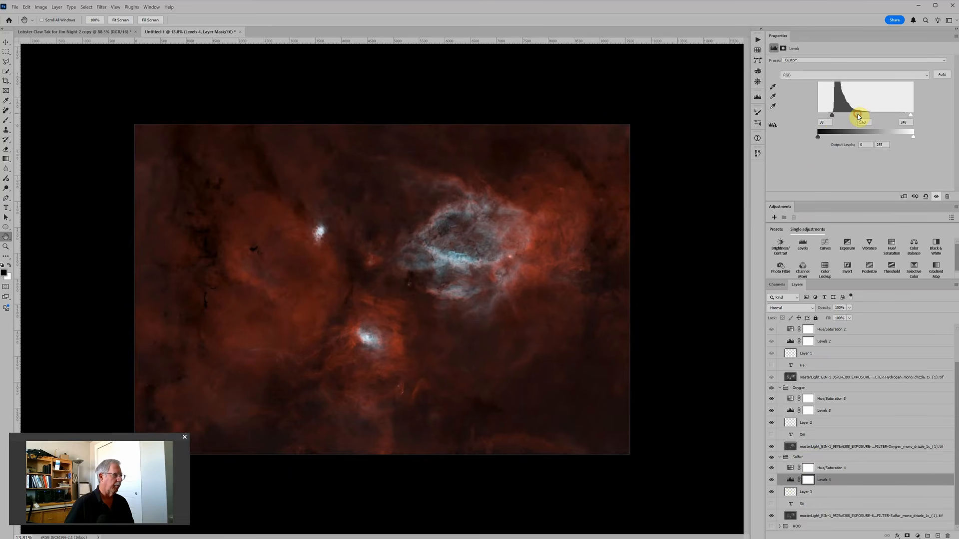
Step: Set Levels 3 in the Oxygen group to a black point of 49 and a midtone of 1.24
{"action": "left_click", "coordinate": [794, 400]}
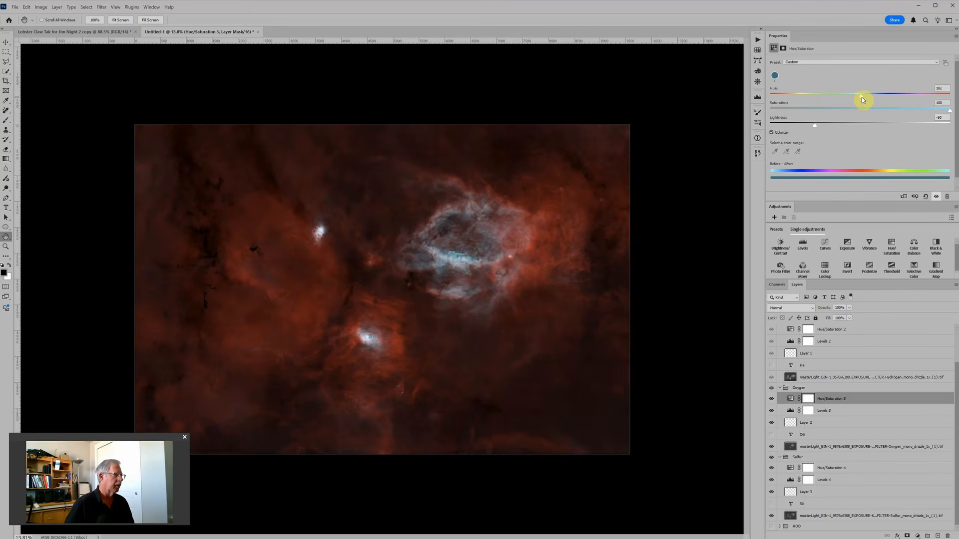
{"action": "left_click", "coordinate": [795, 410]}
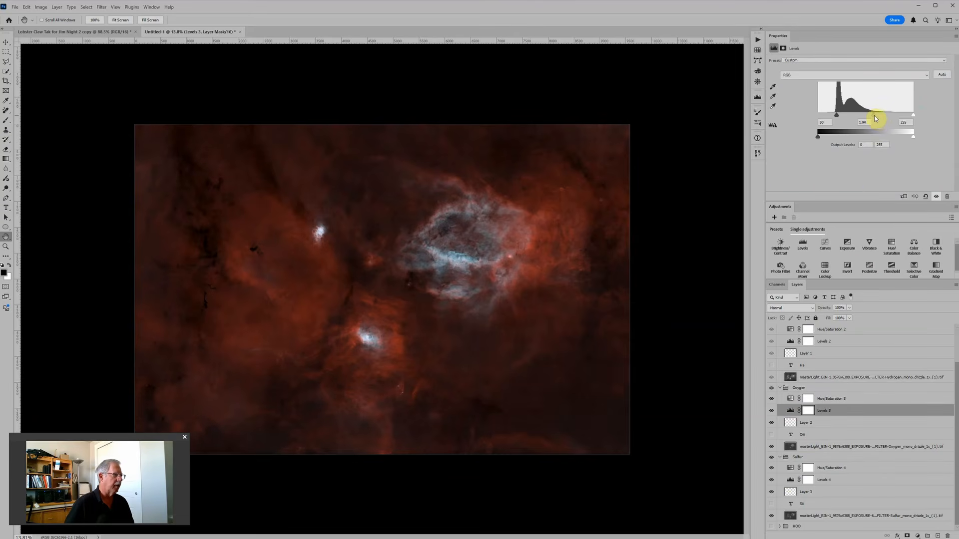
{"action": "left_click_drag", "start_coordinate": [875, 118], "coordinate": [838, 118]}
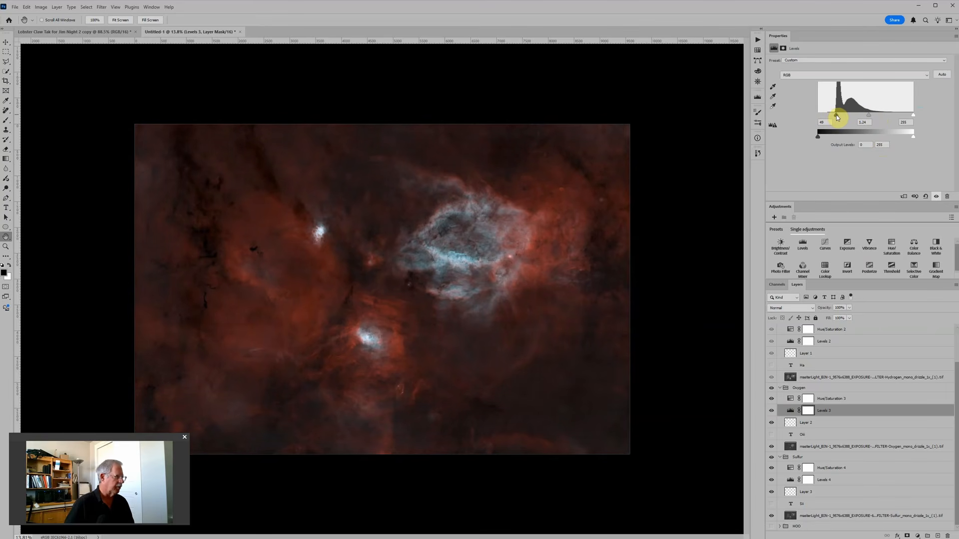
{"action": "scroll", "coordinate": [539, 272], "scroll_direction": "up", "scroll_amount": 2}
{"action": "scroll", "coordinate": [539, 272], "scroll_direction": "down", "scroll_amount": 3}
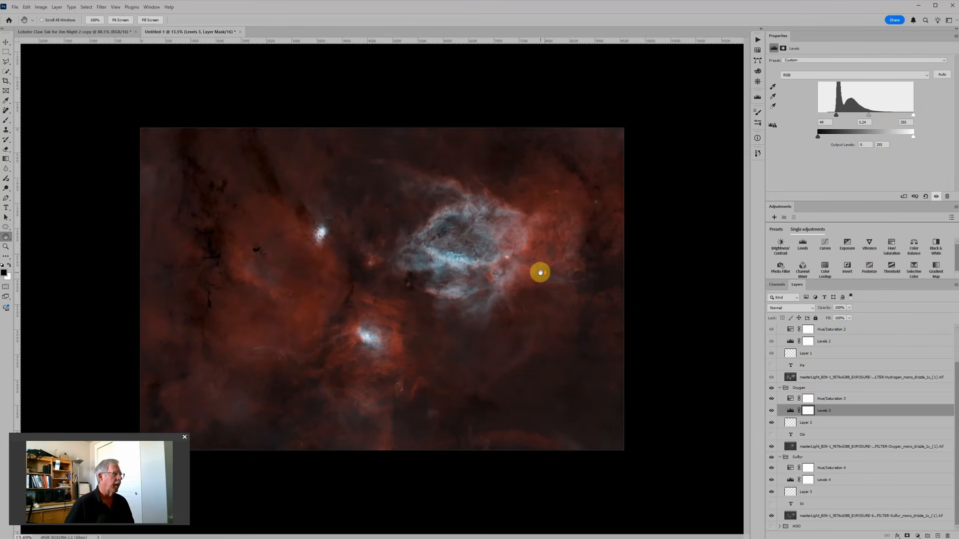
{"action": "scroll", "coordinate": [792, 359], "scroll_direction": "up", "scroll_amount": 1}
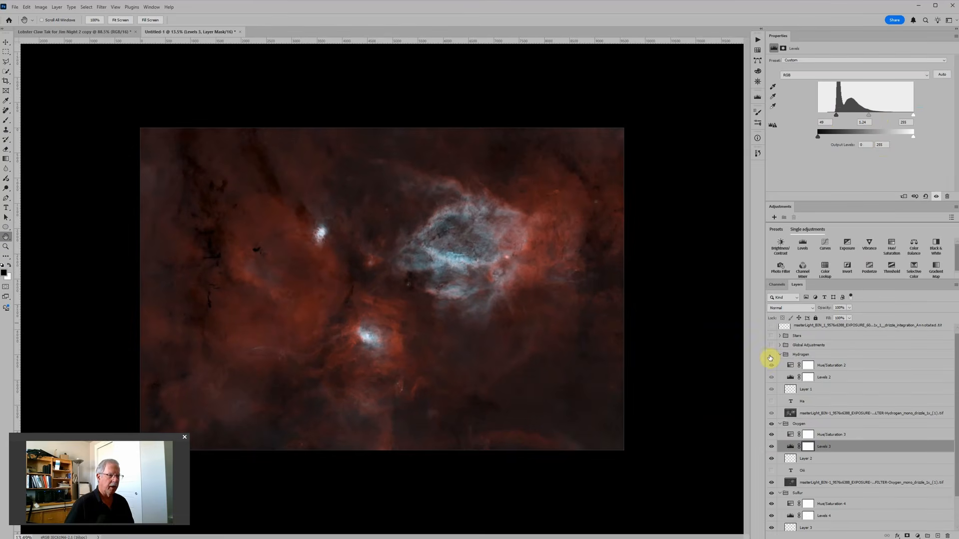
Step: Show the Hydrogen group and set the hue of its Hue/Saturation 2 layer to about 39
{"action": "left_click", "coordinate": [771, 355]}
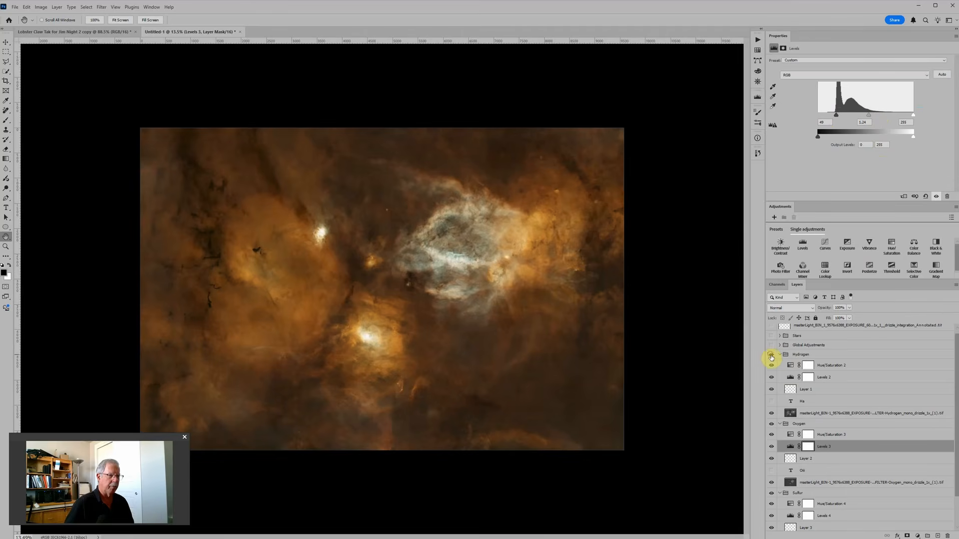
{"action": "left_click", "coordinate": [793, 367]}
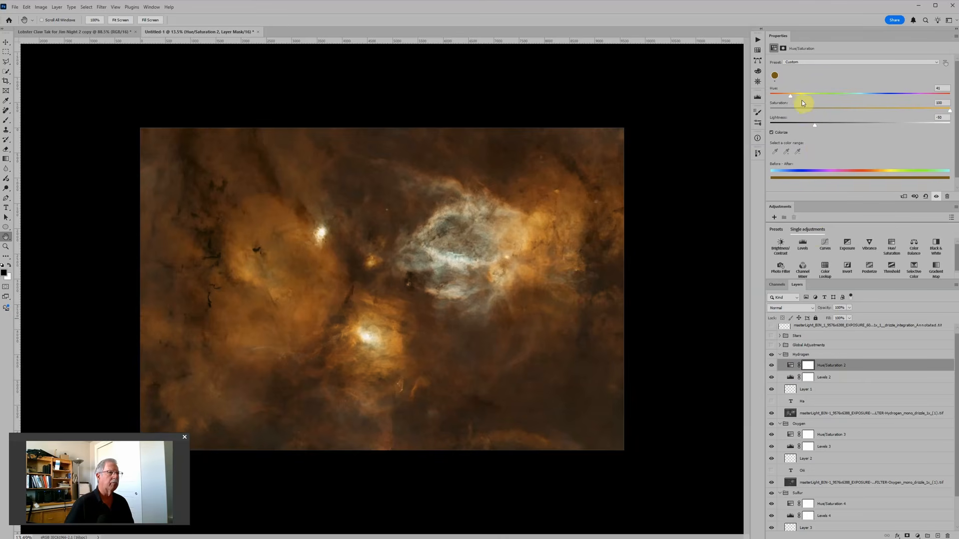
{"action": "left_click_drag", "start_coordinate": [793, 96], "coordinate": [789, 95]}
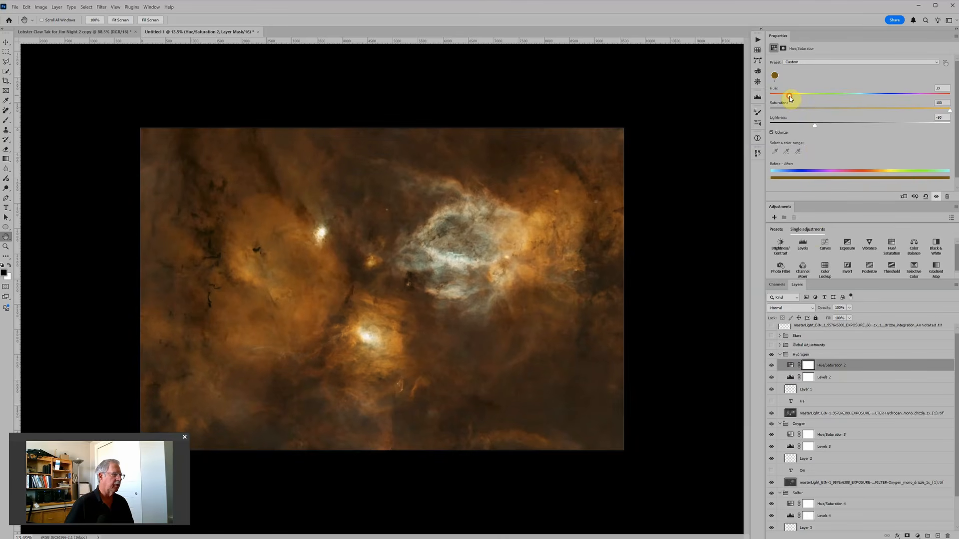
Step: Set Levels 2 in the Hydrogen group to a black point of 30 and a midtone of about 0.75
{"action": "left_click", "coordinate": [790, 376]}
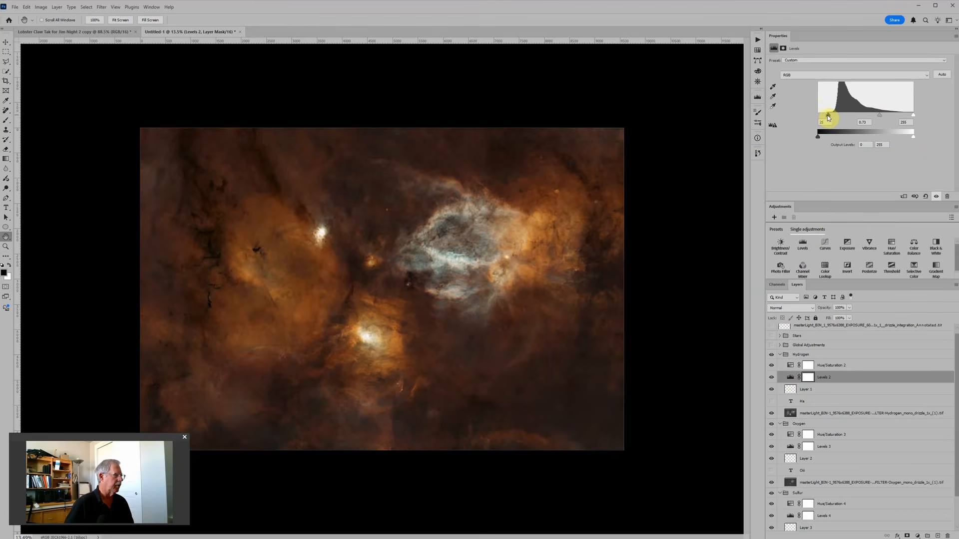
{"action": "left_click_drag", "start_coordinate": [830, 115], "coordinate": [827, 115]}
{"action": "scroll", "coordinate": [672, 216], "scroll_direction": "down", "scroll_amount": 2}
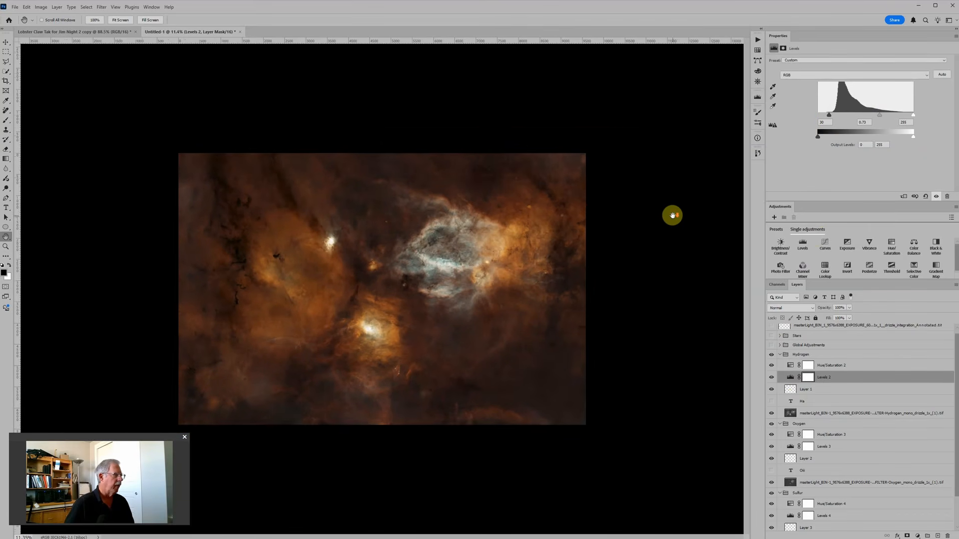
{"action": "scroll", "coordinate": [415, 314], "scroll_direction": "up", "scroll_amount": 2}
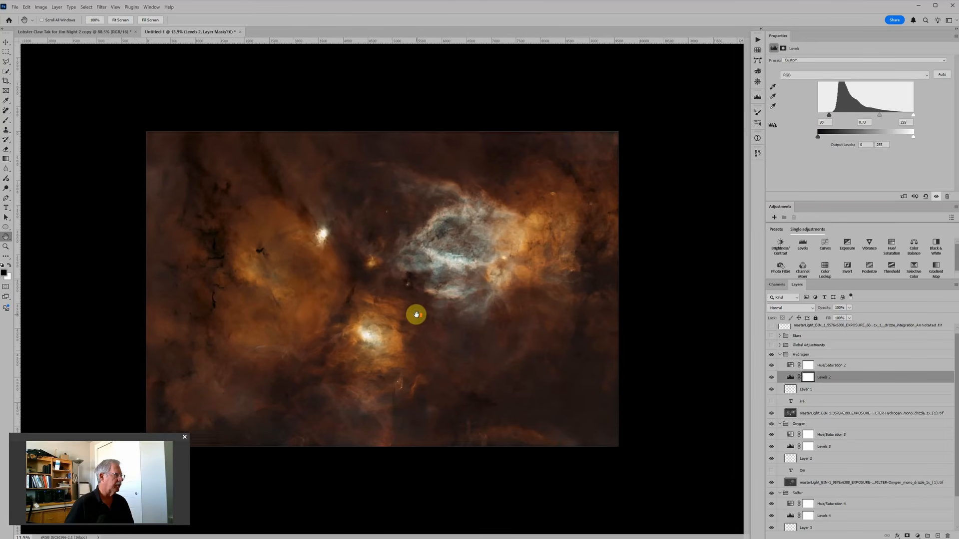
{"action": "scroll", "coordinate": [818, 398], "scroll_direction": "up", "scroll_amount": 1}
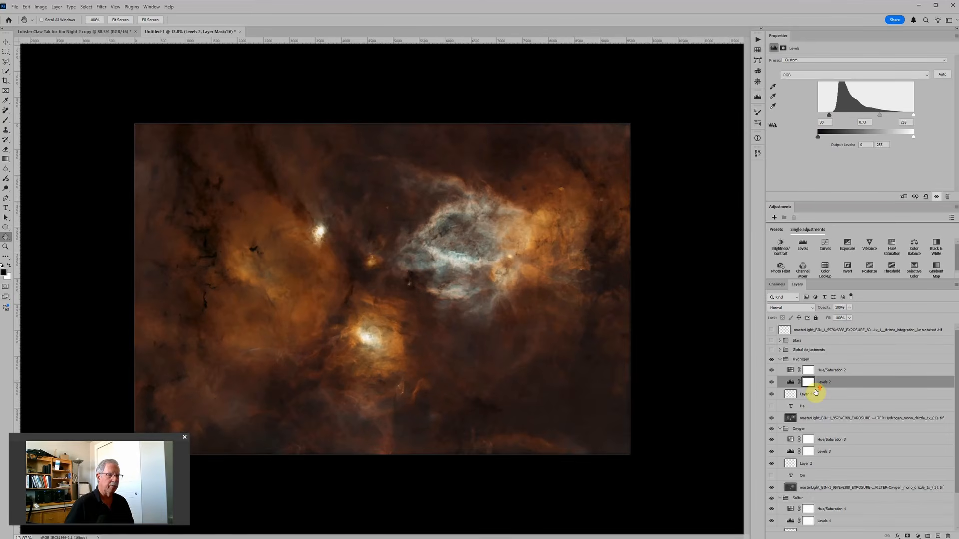
Step: Show and expand the Global Adjustments group and shift the hue of the reds in Hue/Saturation 5 to -6
{"action": "left_click", "coordinate": [772, 351]}
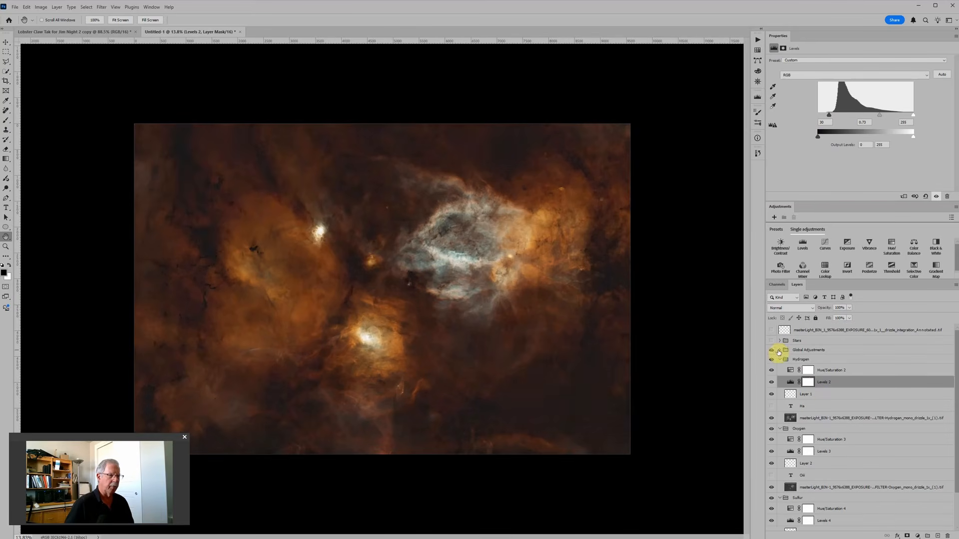
{"action": "left_click", "coordinate": [780, 350]}
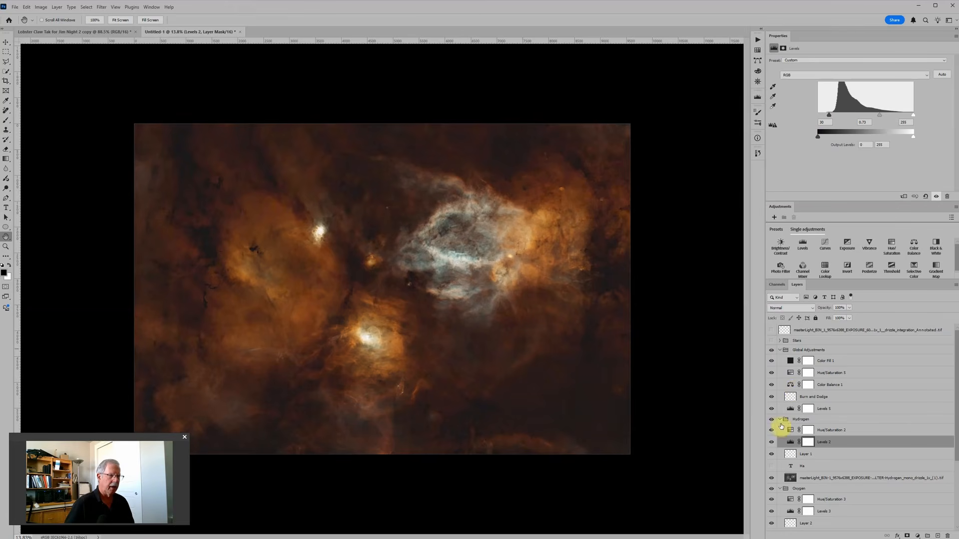
{"action": "left_click", "coordinate": [791, 373]}
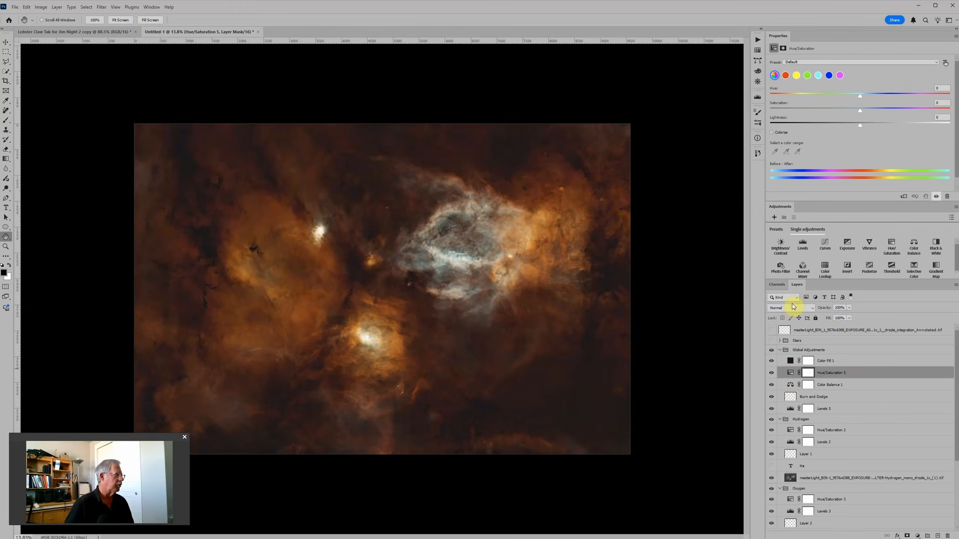
{"action": "left_click", "coordinate": [785, 76]}
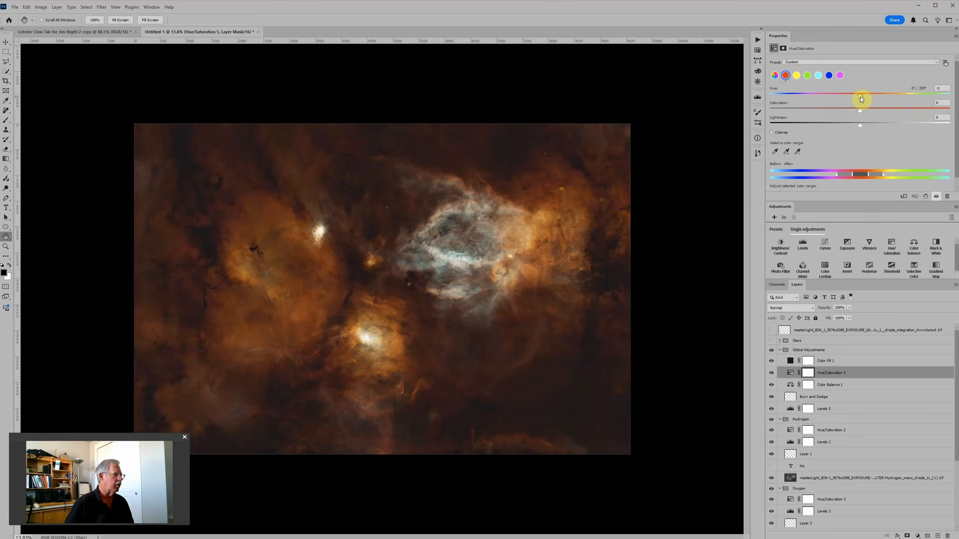
{"action": "left_click_drag", "start_coordinate": [860, 98], "coordinate": [853, 99]}
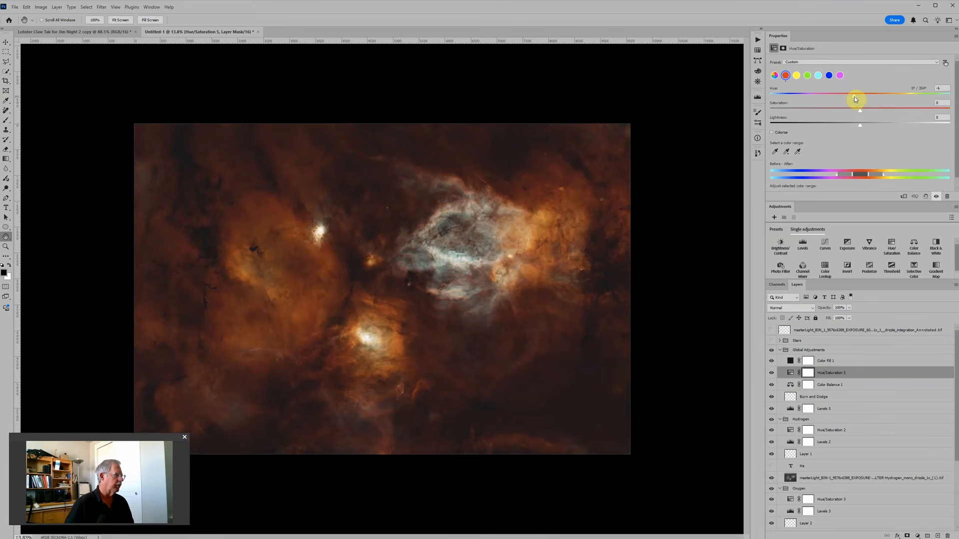
Step: Shift the hue of the yellows in Hue/Saturation 5 to +12
{"action": "left_click", "coordinate": [796, 76]}
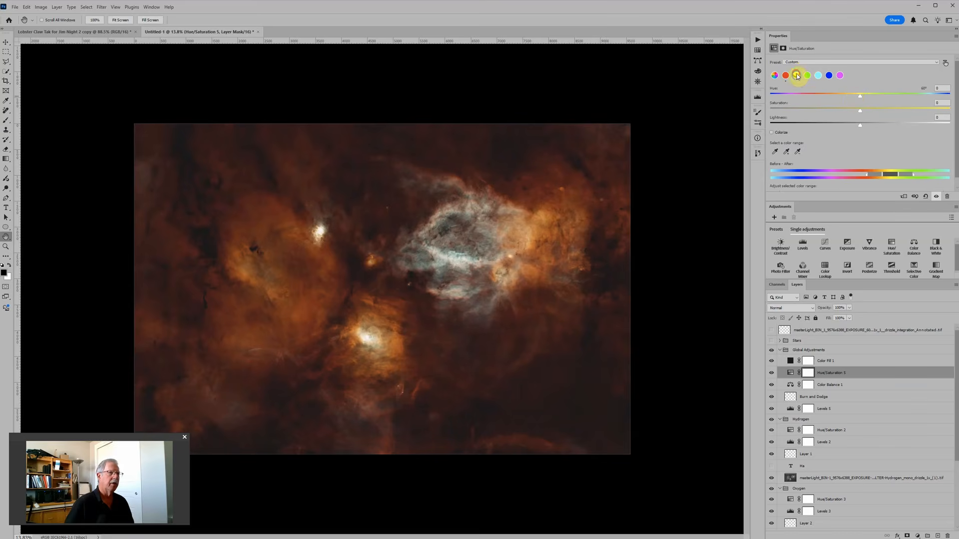
{"action": "left_click_drag", "start_coordinate": [863, 98], "coordinate": [875, 97]}
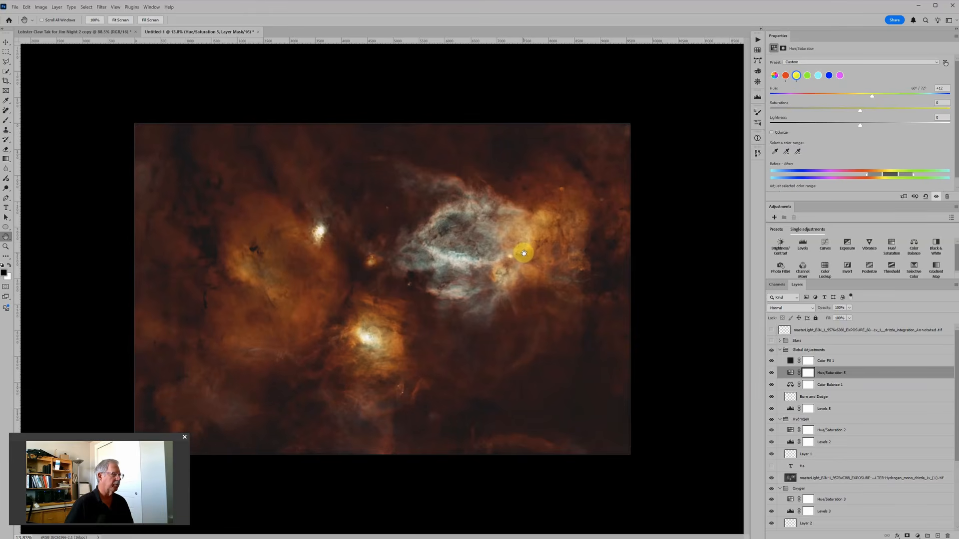
{"action": "scroll", "coordinate": [469, 259], "scroll_direction": "up", "scroll_amount": 4}
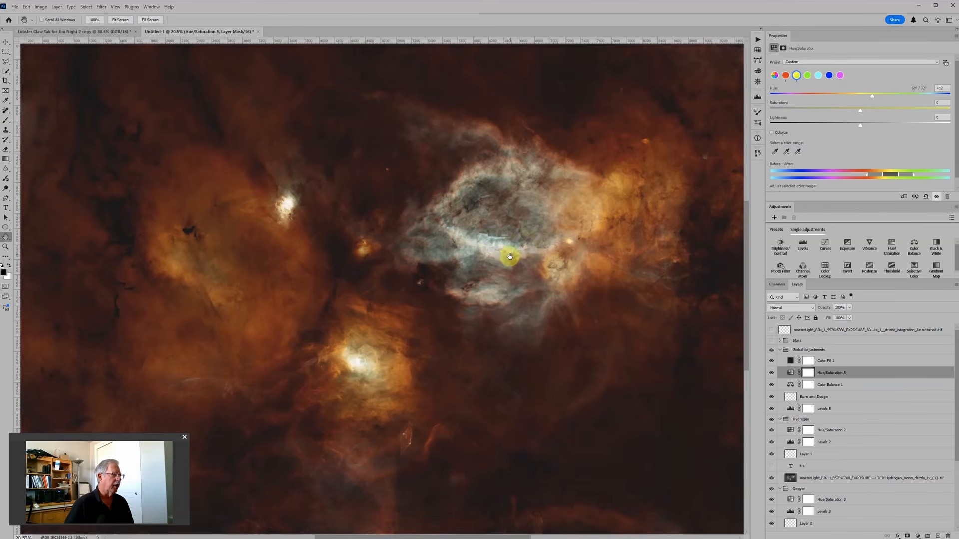
Step: Set the hue of Hue/Saturation 3 in the Oxygen group to 192
{"action": "scroll", "coordinate": [798, 469], "scroll_direction": "down", "scroll_amount": 3}
{"action": "left_click", "coordinate": [791, 465]}
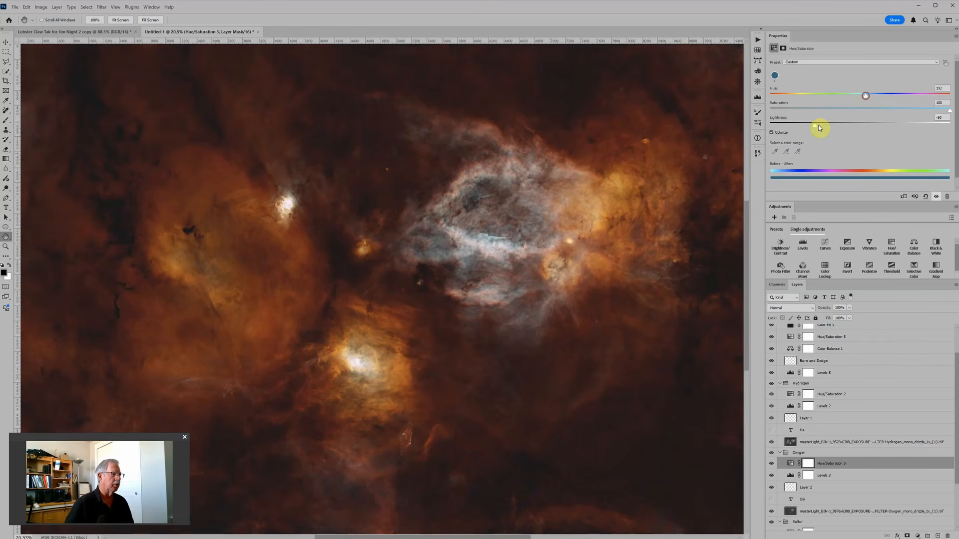
{"action": "scroll", "coordinate": [544, 257], "scroll_direction": "down", "scroll_amount": 4}
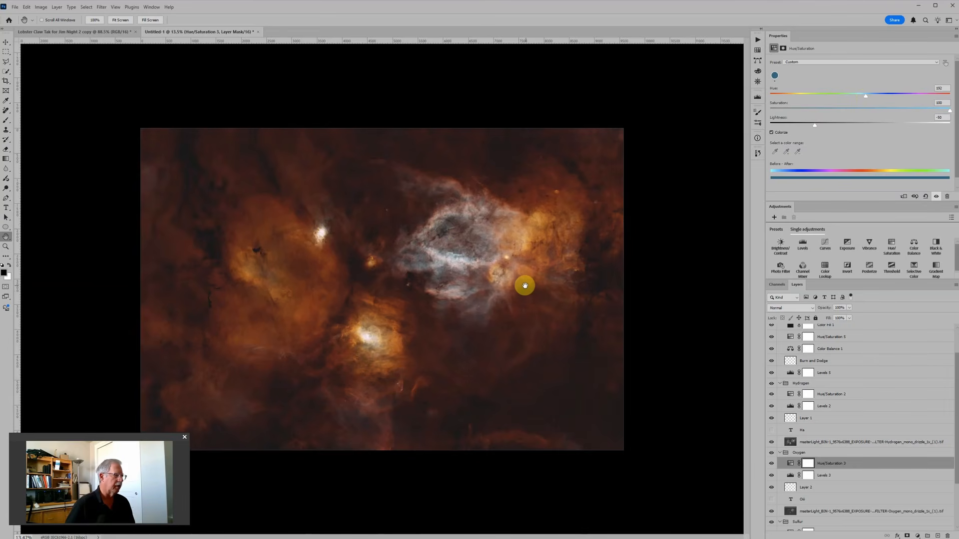
Step: Examine the small bright nebula beside the Lobster Claw up close, briefly showing the annotation layer to identify it
{"action": "scroll", "coordinate": [324, 236], "scroll_direction": "up", "scroll_amount": 8}
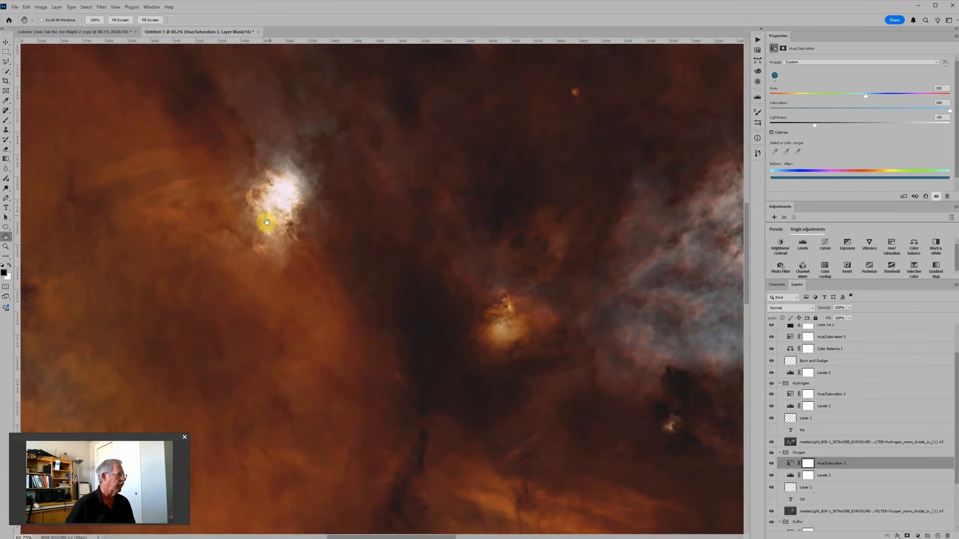
{"action": "scroll", "coordinate": [784, 330], "scroll_direction": "up", "scroll_amount": 3}
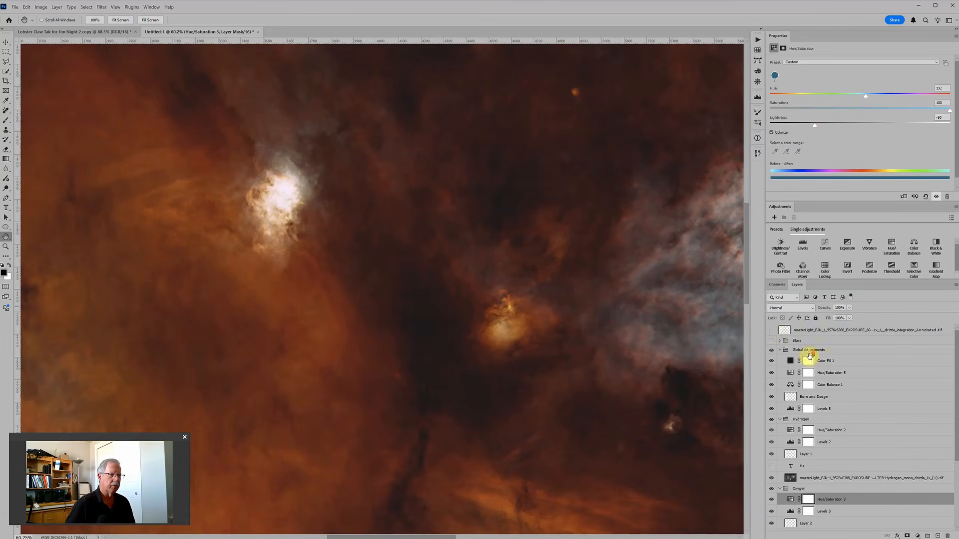
{"action": "left_click", "coordinate": [771, 330]}
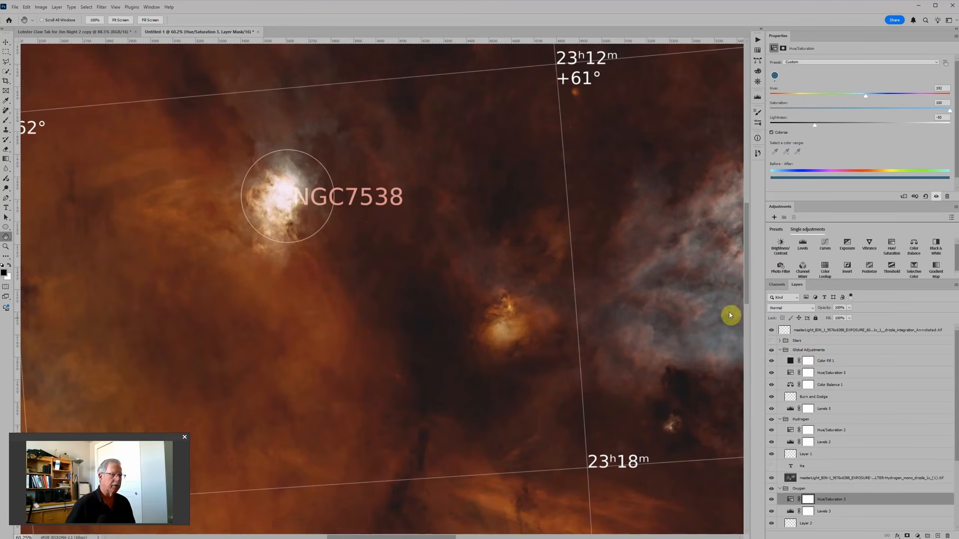
{"action": "left_click", "coordinate": [771, 330]}
{"action": "scroll", "coordinate": [340, 188], "scroll_direction": "down", "scroll_amount": 5}
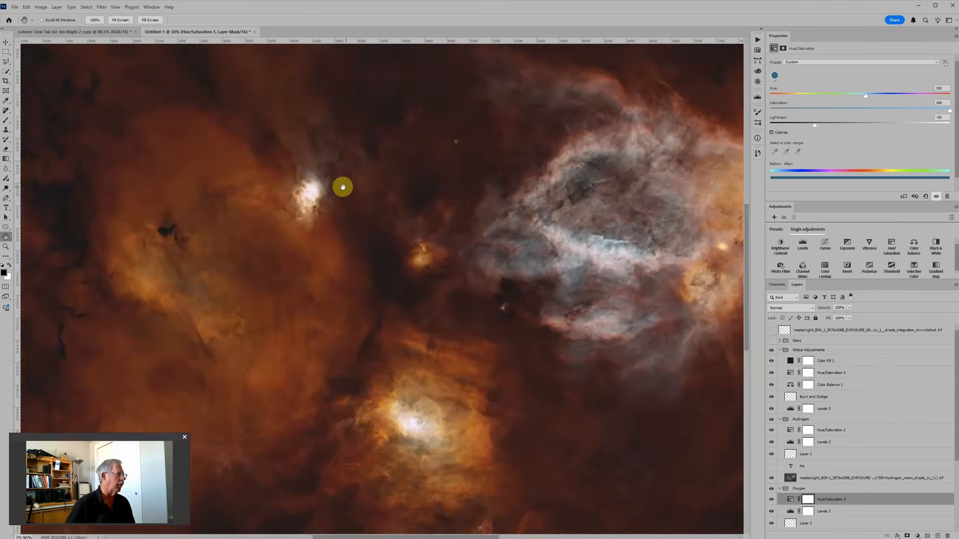
{"action": "scroll", "coordinate": [343, 186], "scroll_direction": "down", "scroll_amount": 2}
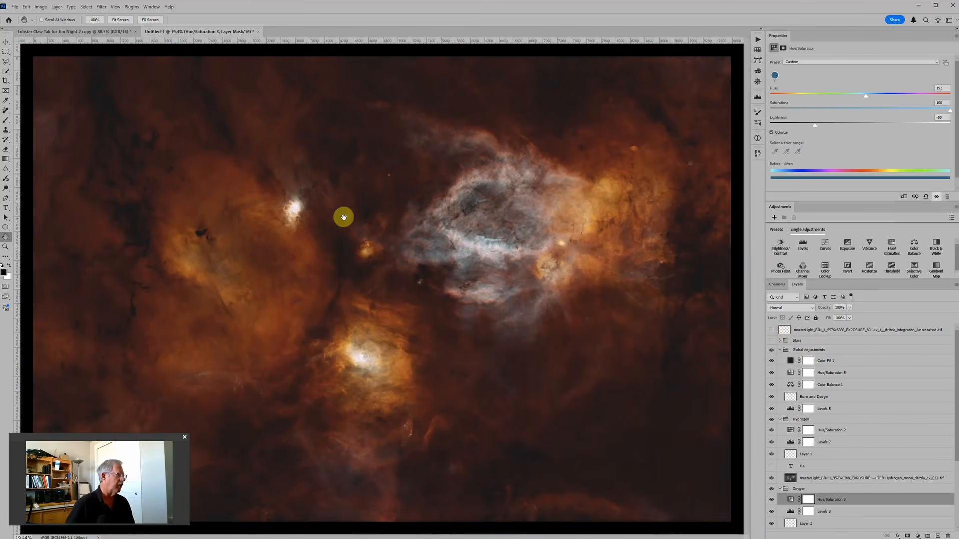
Step: Isolate the HOO group to examine its bright nebula core and overall colors, and restore the other layers
{"action": "scroll", "coordinate": [824, 446], "scroll_direction": "down", "scroll_amount": 4}
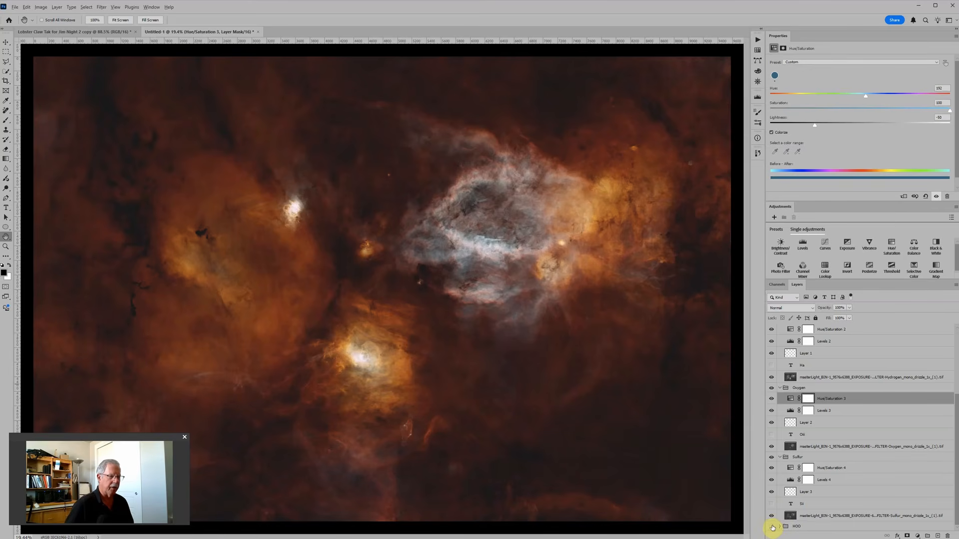
{"action": "left_click", "coordinate": [772, 527], "text": "alt"}
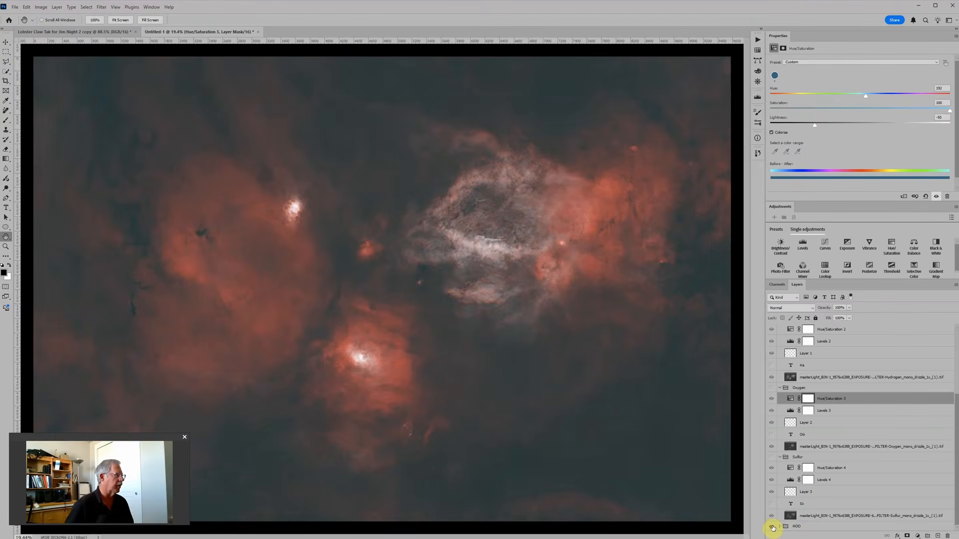
{"action": "scroll", "coordinate": [297, 196], "scroll_direction": "up", "scroll_amount": 1}
{"action": "scroll", "coordinate": [297, 196], "scroll_direction": "up", "scroll_amount": 9}
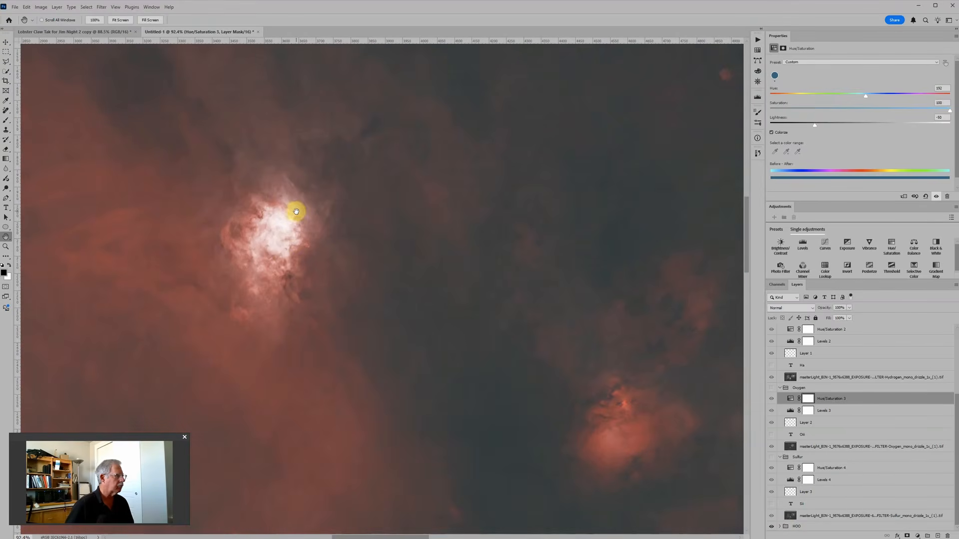
{"action": "scroll", "coordinate": [293, 229], "scroll_direction": "down", "scroll_amount": 7}
{"action": "scroll", "coordinate": [297, 234], "scroll_direction": "down", "scroll_amount": 2}
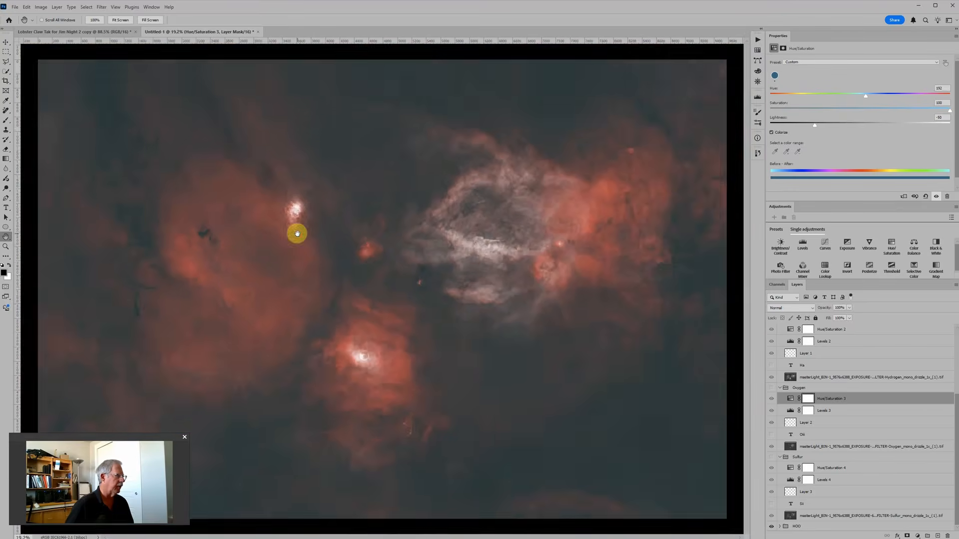
{"action": "scroll", "coordinate": [349, 396], "scroll_direction": "up", "scroll_amount": 5}
{"action": "scroll", "coordinate": [388, 326], "scroll_direction": "down", "scroll_amount": 9}
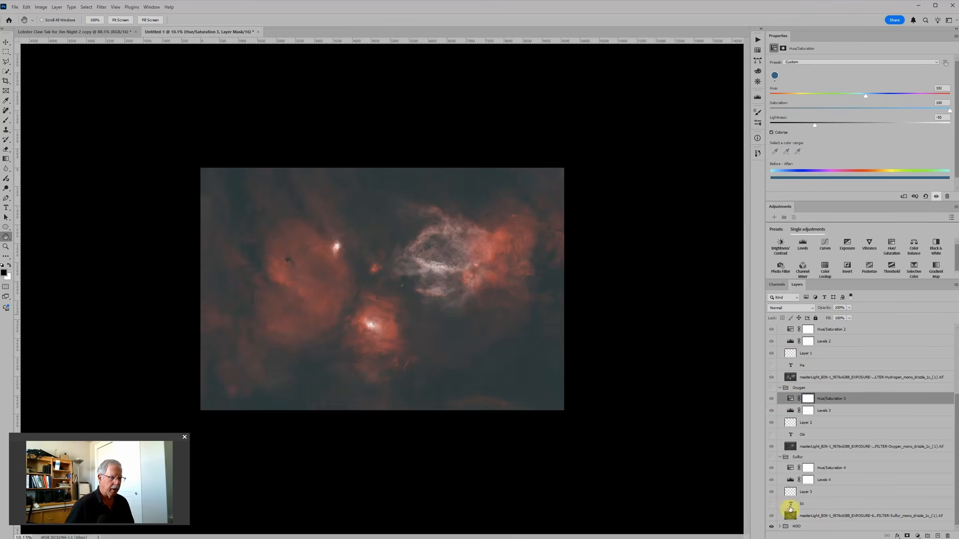
{"action": "left_click", "coordinate": [771, 527]}
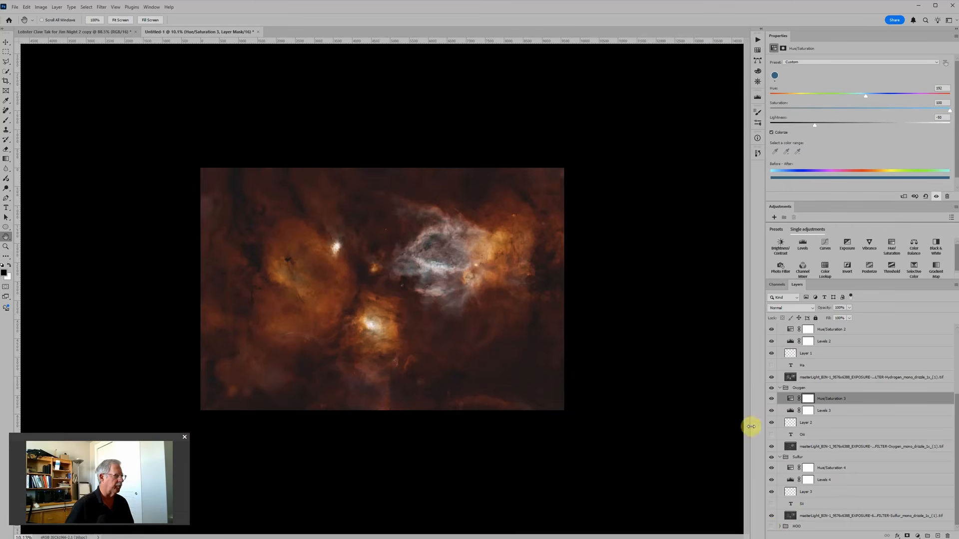
Step: Show the HOO group and move it above the Hydrogen group, directly below Global Adjustments
{"action": "left_click", "coordinate": [772, 526]}
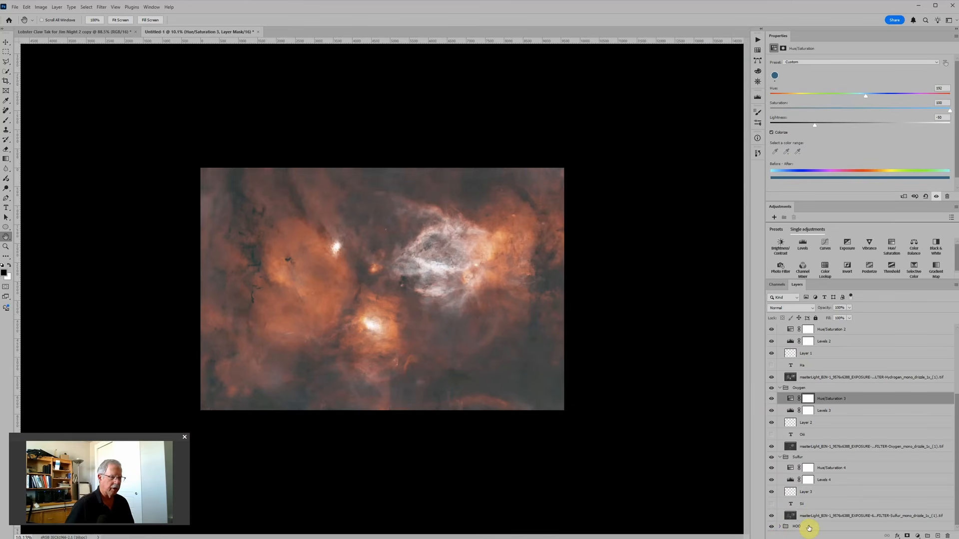
{"action": "left_click_drag", "start_coordinate": [808, 526], "coordinate": [805, 391]}
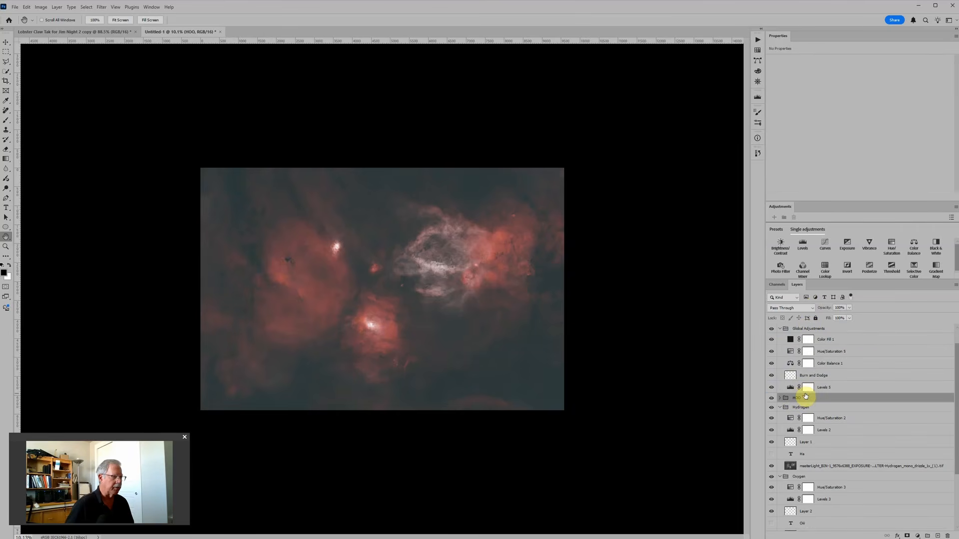
Step: Set the HOO group's blend mode to Multiply and add a layer mask inverted to black
{"action": "left_click", "coordinate": [795, 308]}
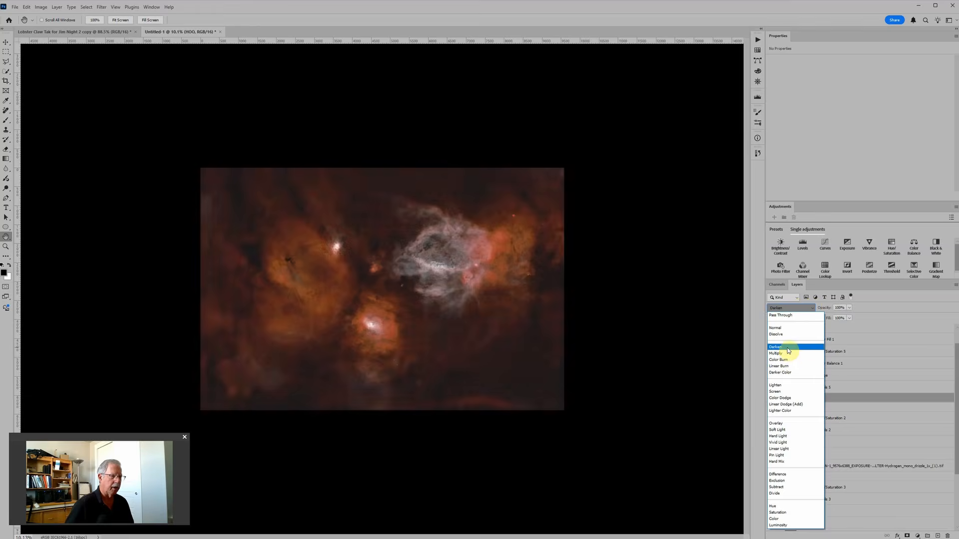
{"action": "left_click", "coordinate": [788, 353]}
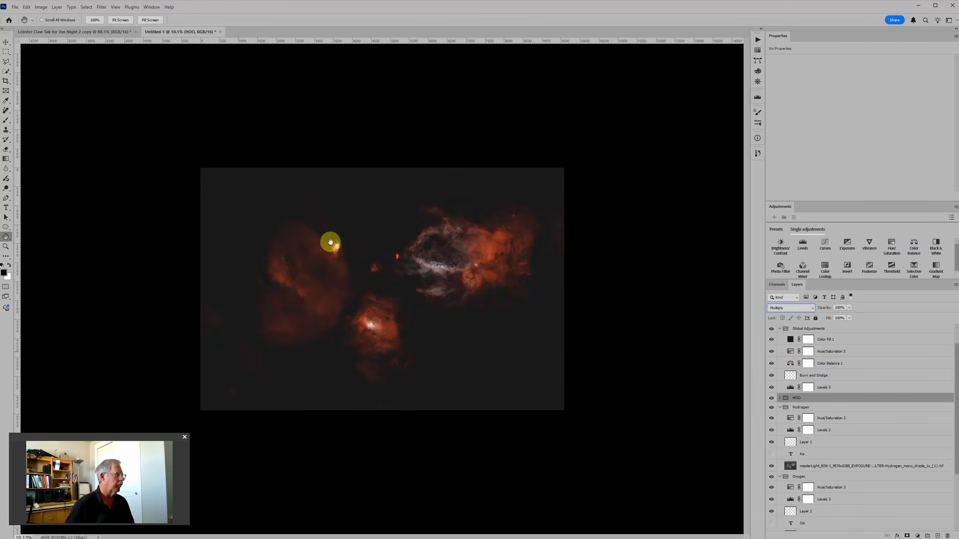
{"action": "scroll", "coordinate": [330, 242], "scroll_direction": "up", "scroll_amount": 5}
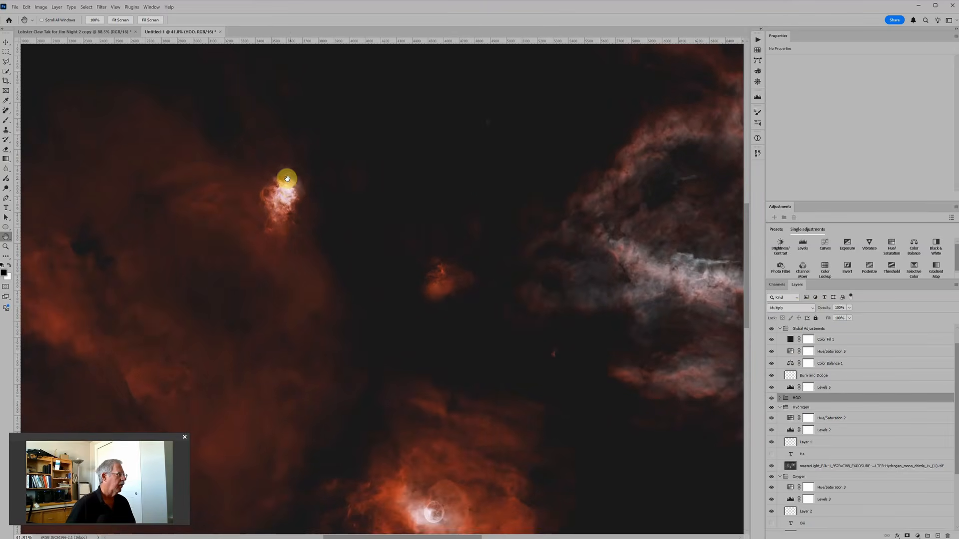
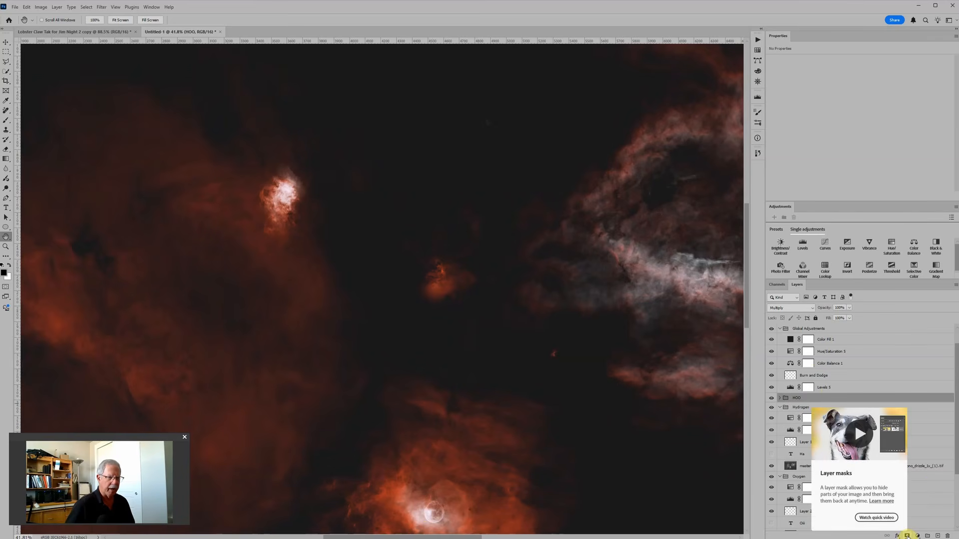
{"action": "left_click", "coordinate": [907, 535]}
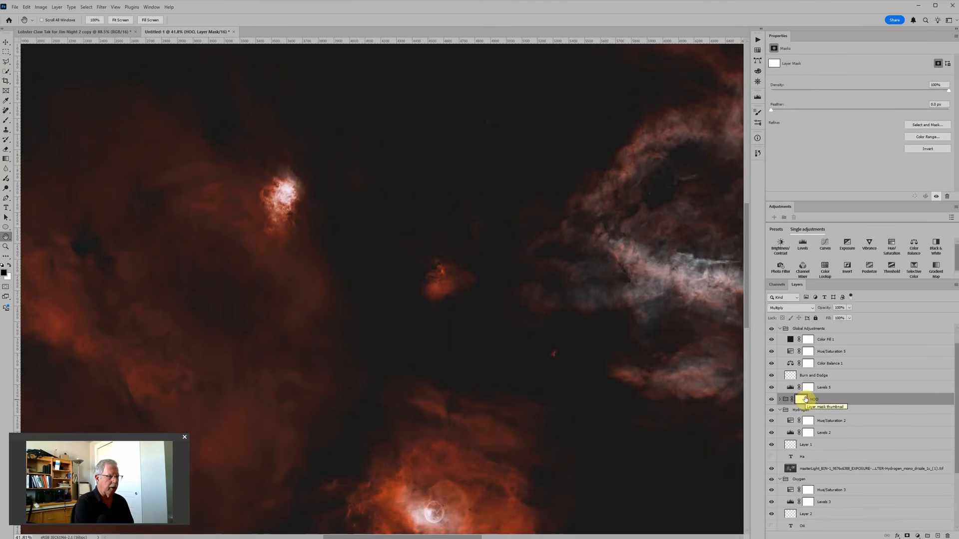
{"action": "key", "text": "ctrl+i"}
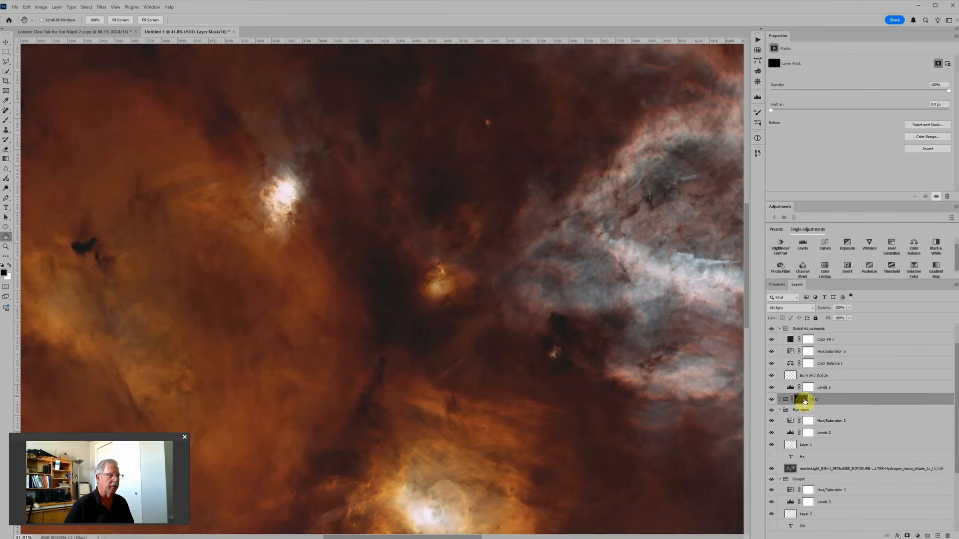
Step: Paint white on the HOO mask over the small bright nebula with a 200 px brush at 50% opacity
{"action": "left_click", "coordinate": [6, 121]}
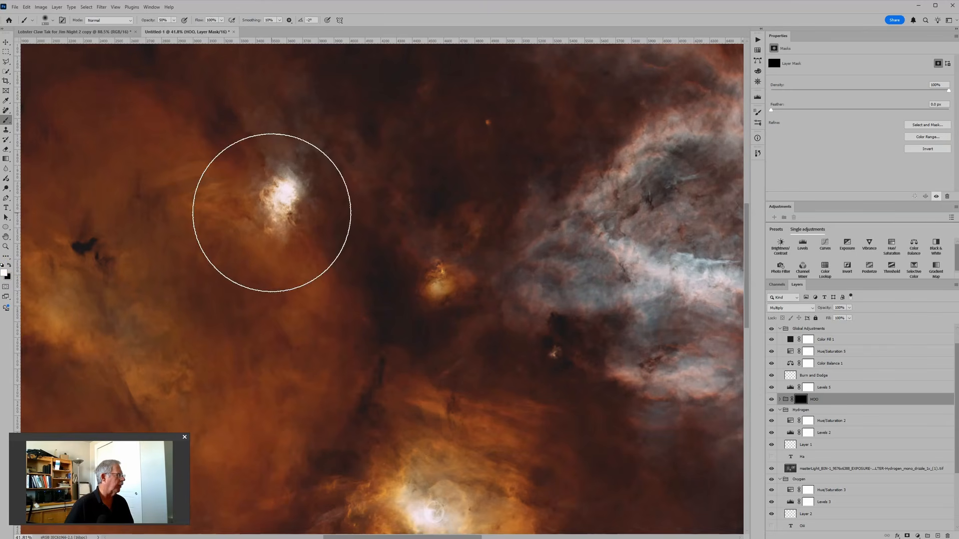
{"action": "key", "text": "bracketleft"}
{"action": "key", "text": "bracketleft"}
{"action": "key", "text": "bracketleft"}
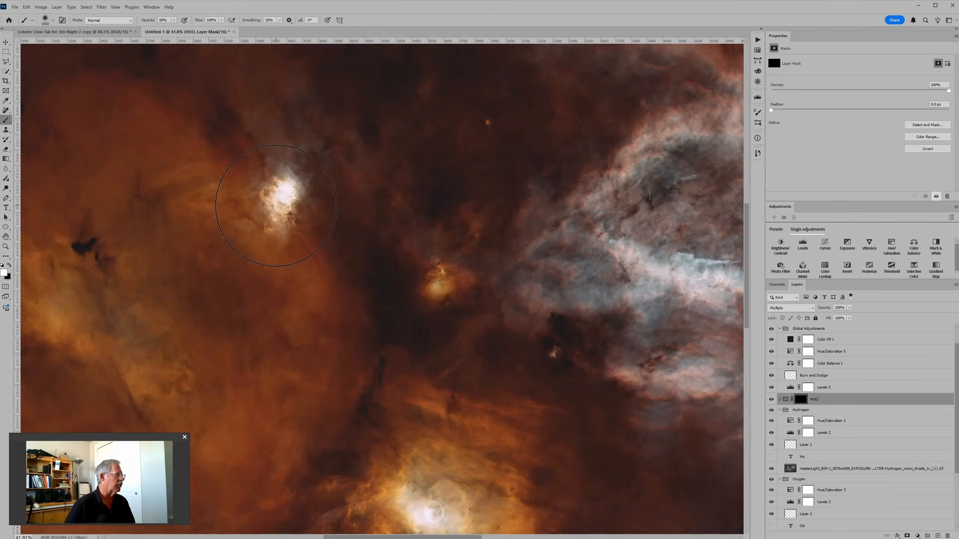
{"action": "key", "text": "bracketleft"}
{"action": "key", "text": "bracketleft"}
{"action": "key", "text": "bracketleft"}
{"action": "key", "text": "bracketleft"}
{"action": "mouse_move", "coordinate": [268, 195]}
{"action": "left_mouse_down"}
{"action": "mouse_move", "coordinate": [288, 188]}
{"action": "mouse_move", "coordinate": [276, 217]}
{"action": "mouse_move", "coordinate": [287, 193]}
{"action": "left_mouse_up"}
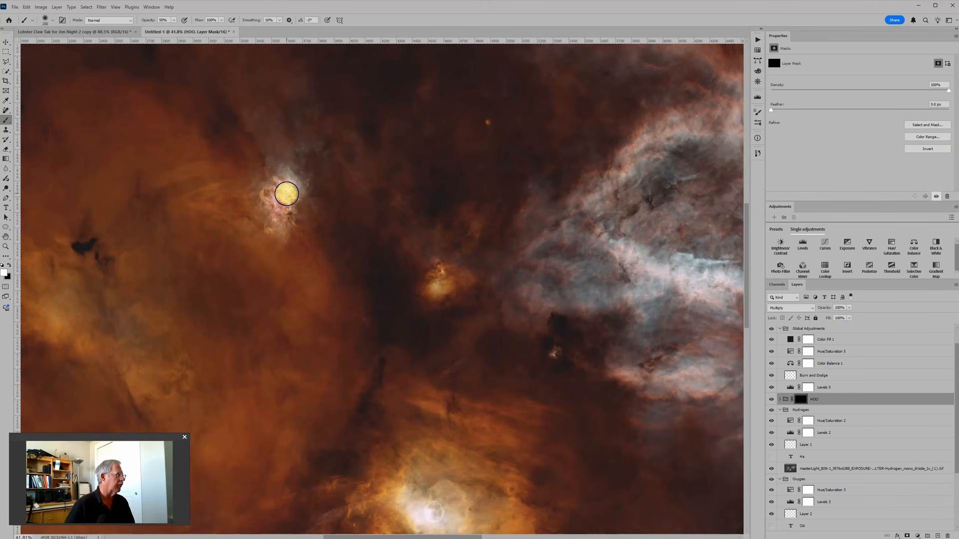
Step: Reveal the HOO colors in the larger lower nebula's core by painting white on the mask with a 600 px brush
{"action": "scroll", "coordinate": [423, 435], "scroll_direction": "down", "scroll_amount": 3}
{"action": "scroll", "coordinate": [428, 499], "scroll_direction": "up", "scroll_amount": 3}
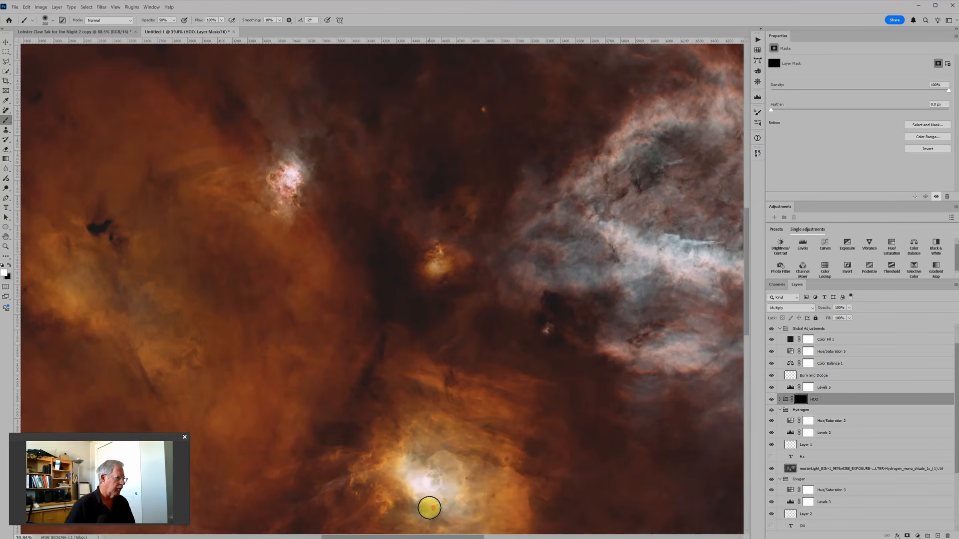
{"action": "key", "text": "bracketright"}
{"action": "key", "text": "bracketright"}
{"action": "key", "text": "bracketright"}
{"action": "key", "text": "bracketright"}
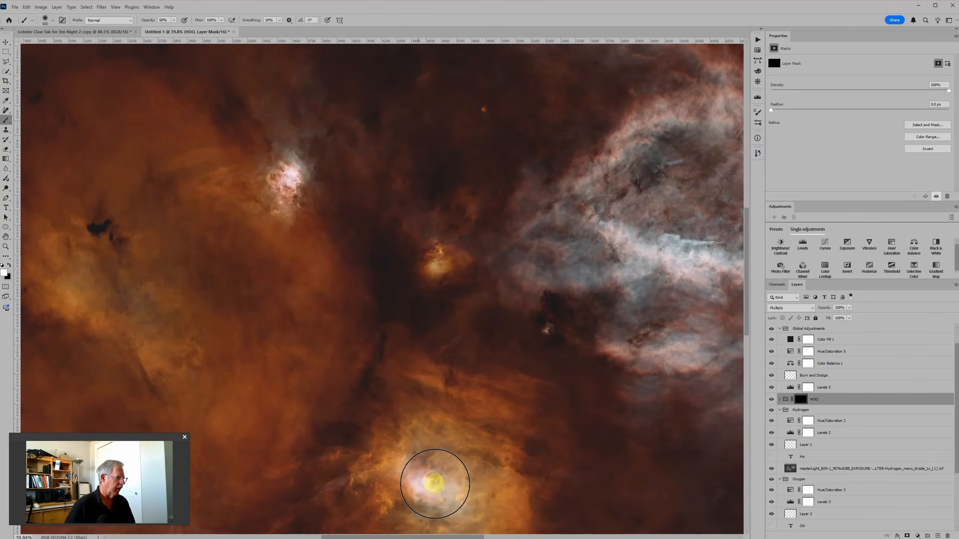
{"action": "scroll", "coordinate": [591, 445], "scroll_direction": "down", "scroll_amount": 4}
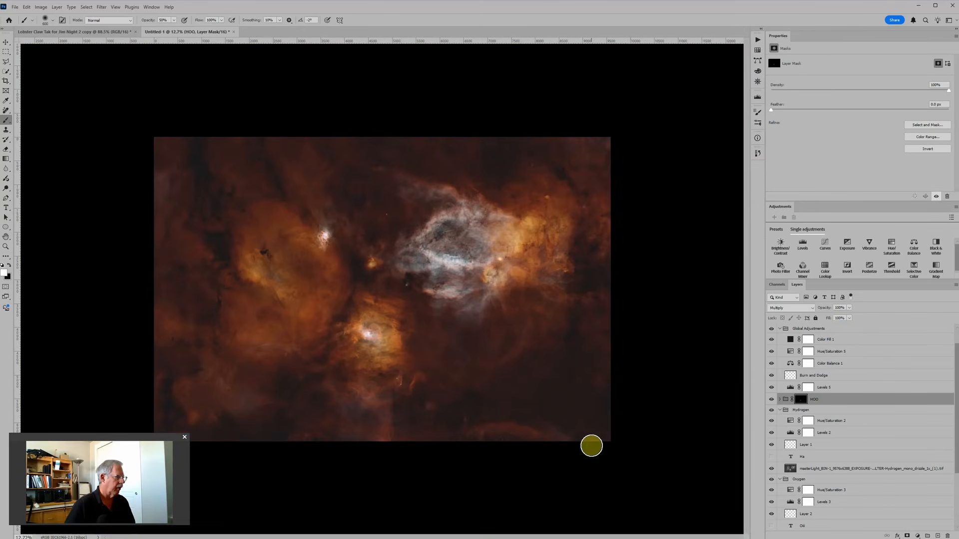
Step: Examine the painted nebula cores, isolate the Sulfur master image to inspect its core detail, and restore the other layers
{"action": "scroll", "coordinate": [310, 229], "scroll_direction": "up", "scroll_amount": 3}
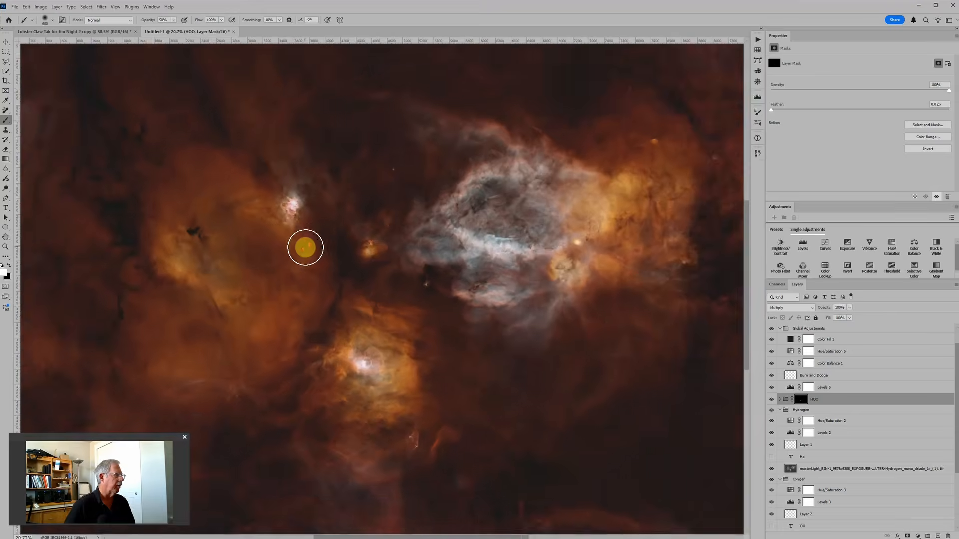
{"action": "scroll", "coordinate": [296, 180], "scroll_direction": "up", "scroll_amount": 3}
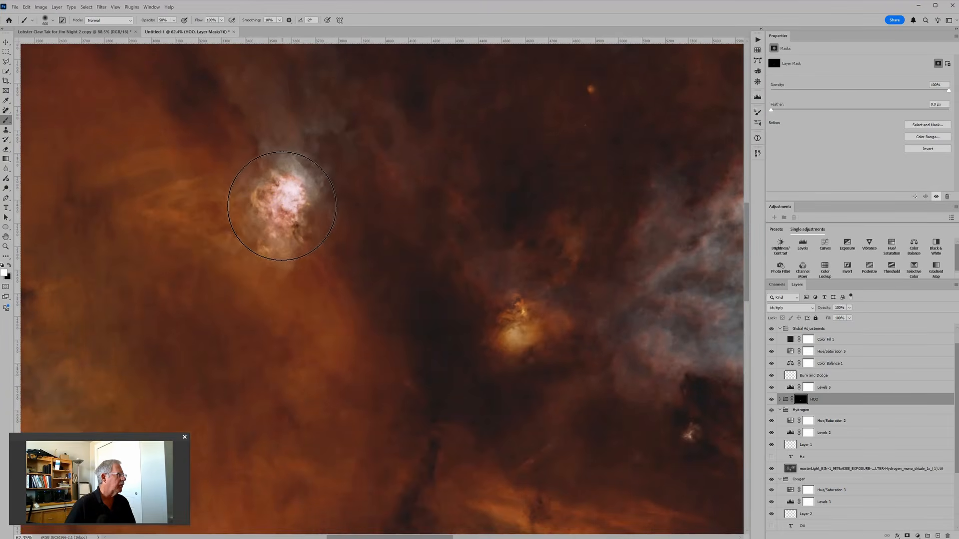
{"action": "scroll", "coordinate": [272, 190], "scroll_direction": "down", "scroll_amount": 3}
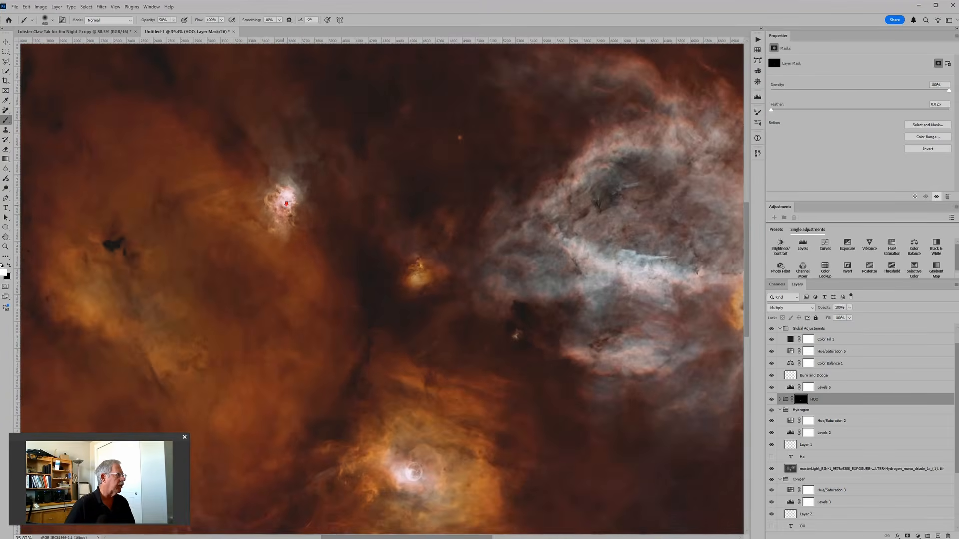
{"action": "scroll", "coordinate": [893, 417], "scroll_direction": "down", "scroll_amount": 3}
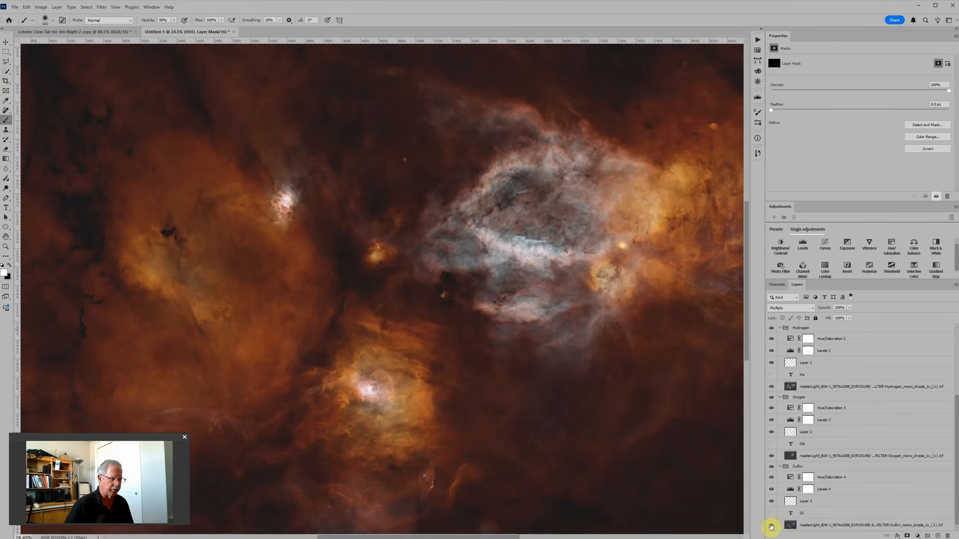
{"action": "left_click", "coordinate": [772, 527], "text": "alt"}
{"action": "scroll", "coordinate": [285, 218], "scroll_direction": "up", "scroll_amount": 2}
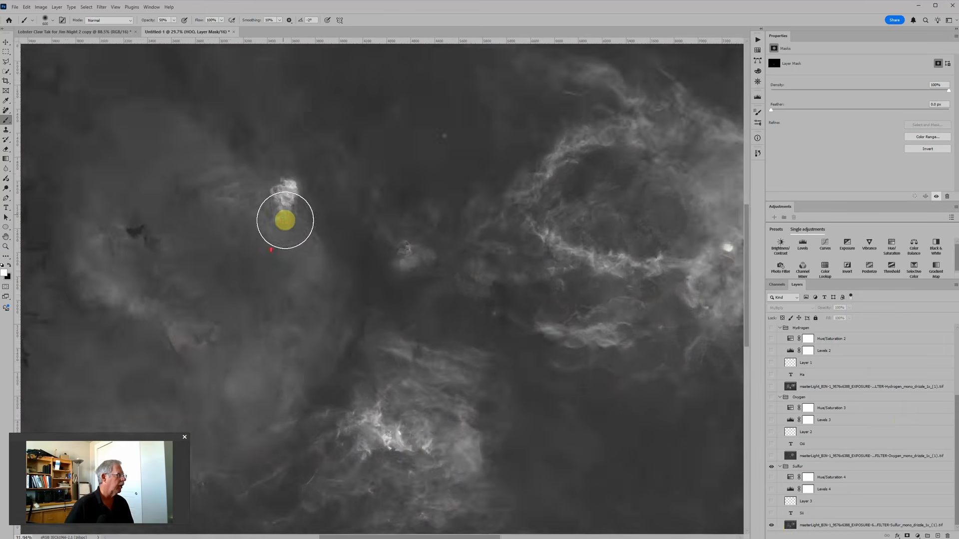
{"action": "scroll", "coordinate": [303, 192], "scroll_direction": "down", "scroll_amount": 5}
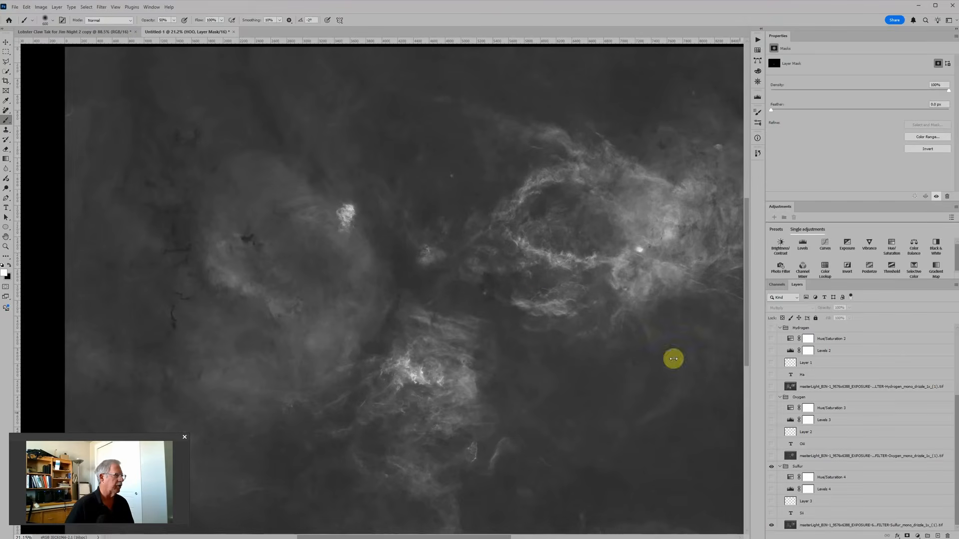
{"action": "left_click", "coordinate": [772, 526], "text": "alt"}
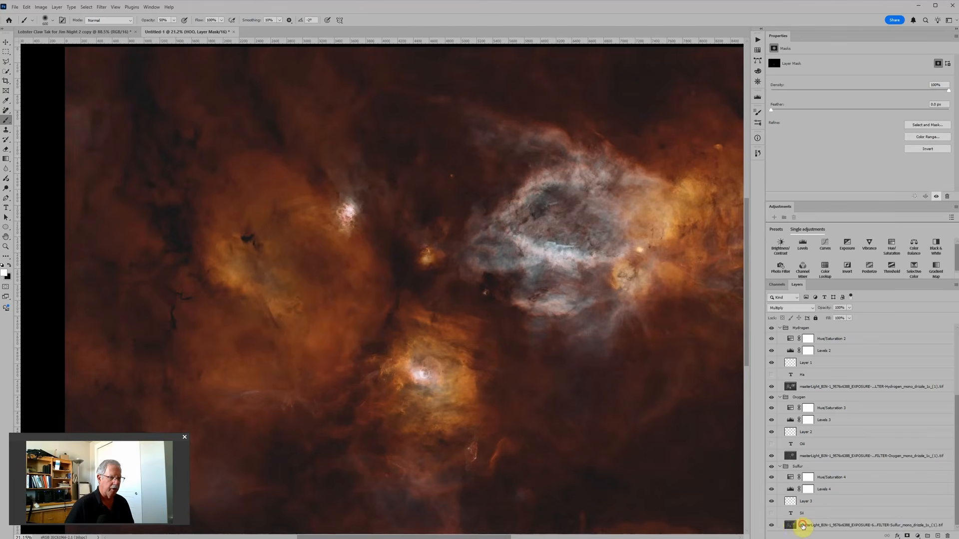
Step: Duplicate the Sulfur master image layer and move the copy into the HOO group above its color image
{"action": "left_click", "coordinate": [799, 525]}
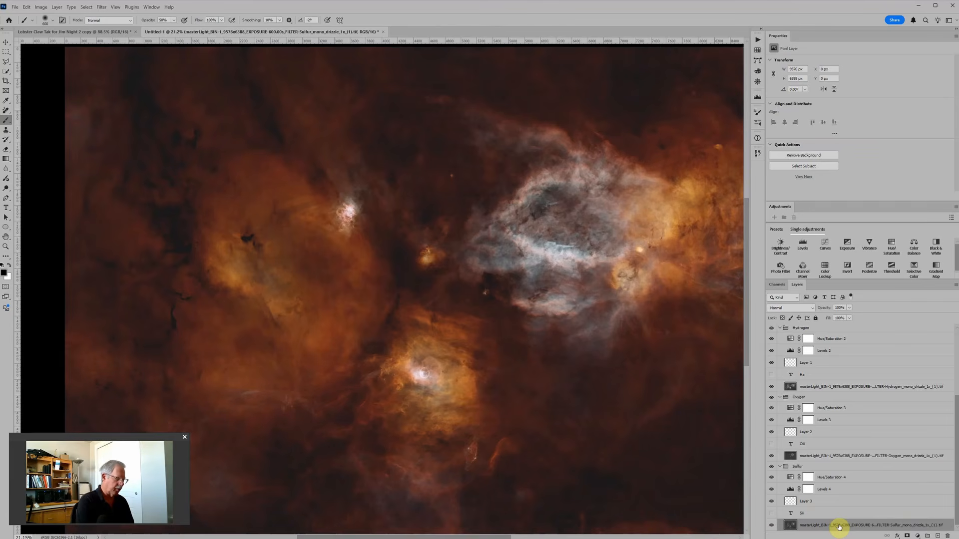
{"action": "key", "text": "ctrl+j"}
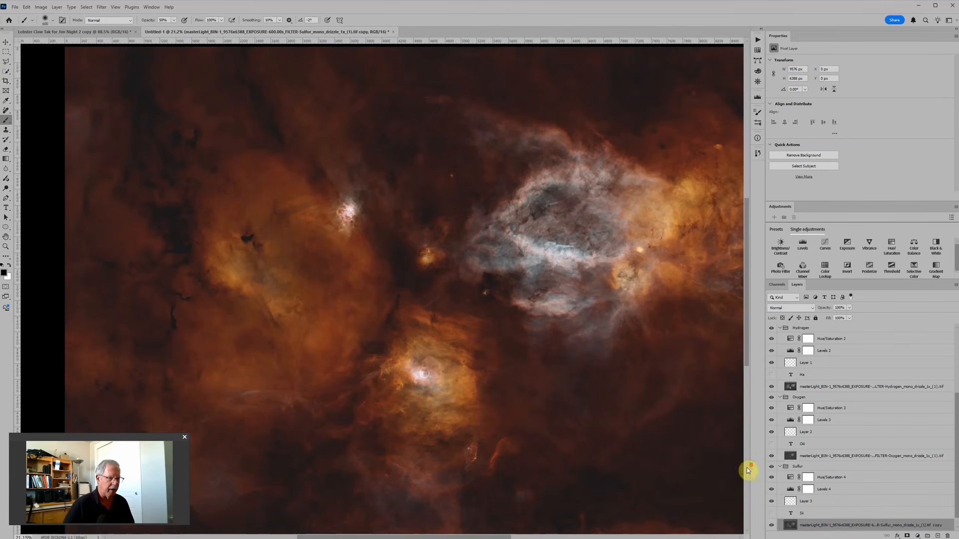
{"action": "scroll", "coordinate": [746, 471], "scroll_direction": "down", "scroll_amount": 1}
{"action": "scroll", "coordinate": [796, 474], "scroll_direction": "down", "scroll_amount": 2}
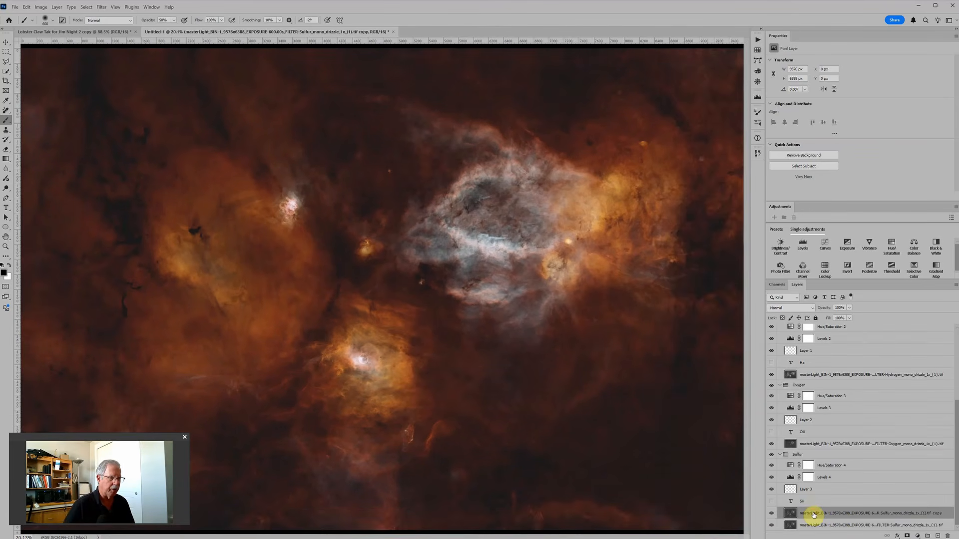
{"action": "left_click_drag", "start_coordinate": [813, 514], "coordinate": [824, 370]}
{"action": "left_click", "coordinate": [779, 367]}
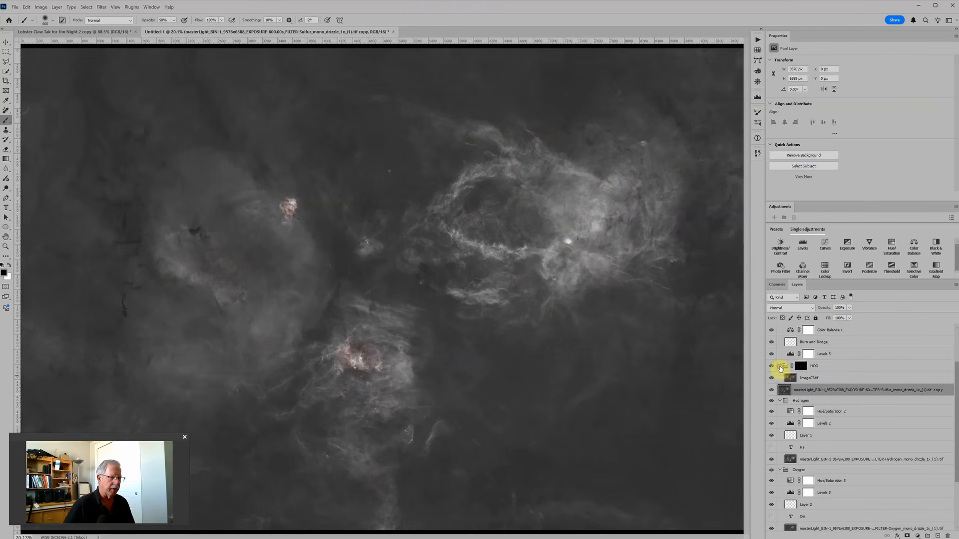
{"action": "left_click_drag", "start_coordinate": [807, 392], "coordinate": [815, 376]}
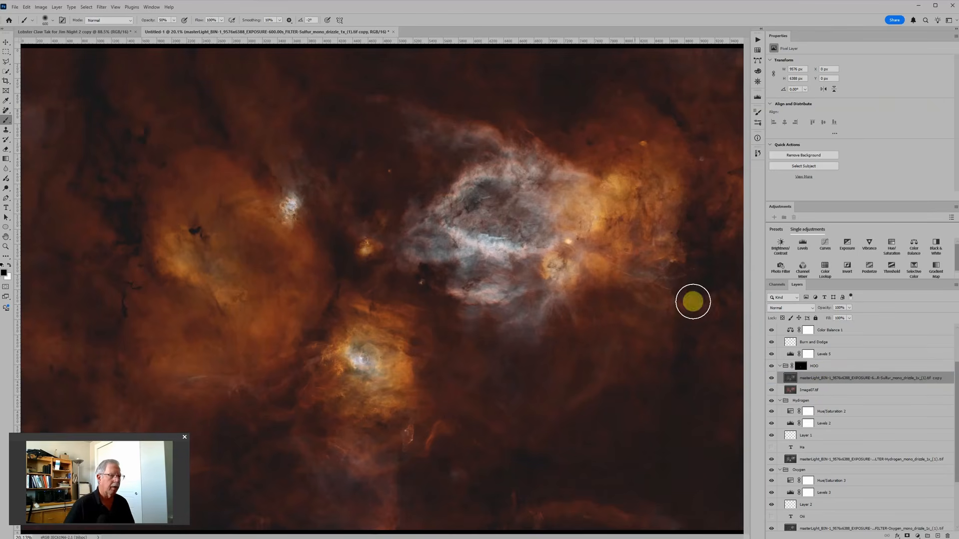
Step: Set the blend mode of the Sulfur copy in the HOO group to Luminosity and check the nebula cores
{"action": "scroll", "coordinate": [315, 204], "scroll_direction": "up", "scroll_amount": 4}
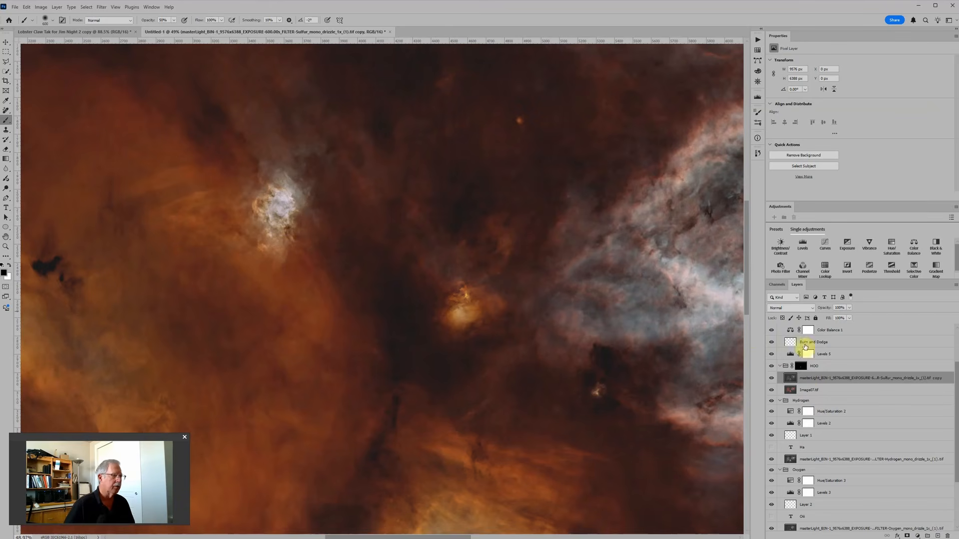
{"action": "left_click", "coordinate": [791, 309]}
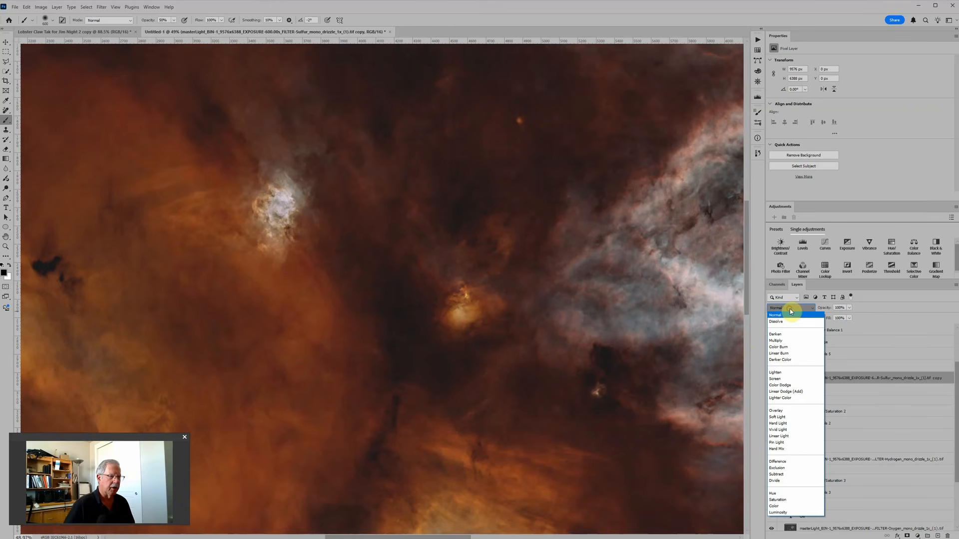
{"action": "left_click", "coordinate": [782, 513]}
{"action": "scroll", "coordinate": [404, 234], "scroll_direction": "down", "scroll_amount": 3}
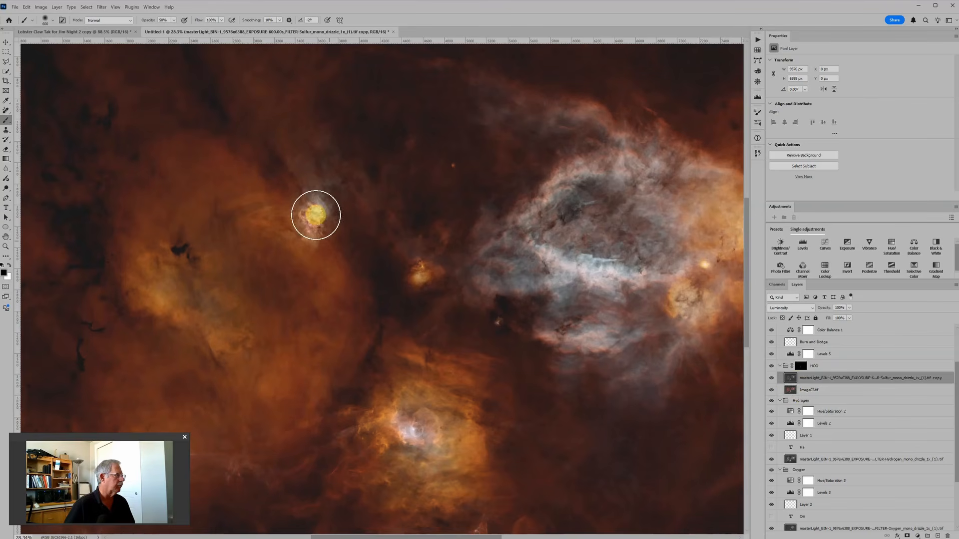
{"action": "scroll", "coordinate": [345, 279], "scroll_direction": "up", "scroll_amount": 3}
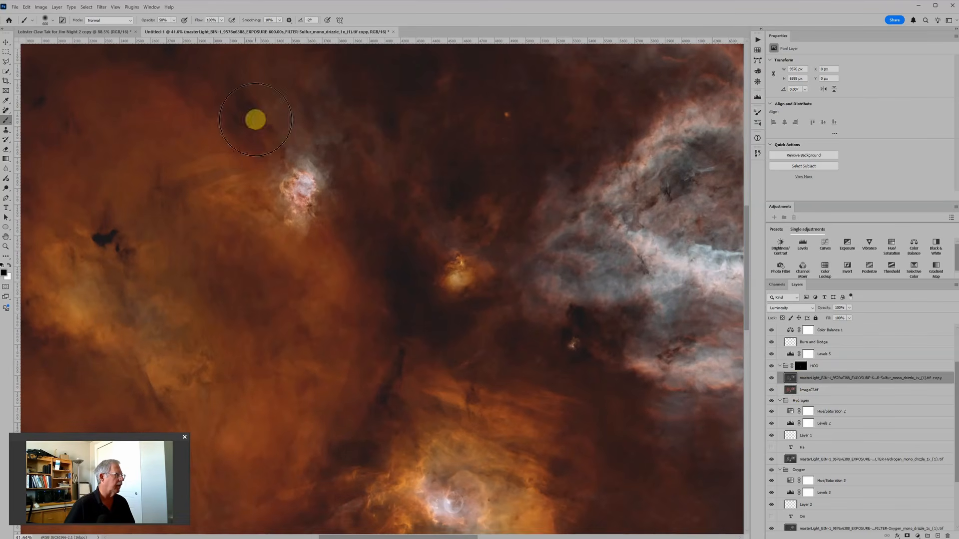
Step: Compare the nebula cores with the HOO group hidden and shown
{"action": "scroll", "coordinate": [485, 355], "scroll_direction": "down", "scroll_amount": 3}
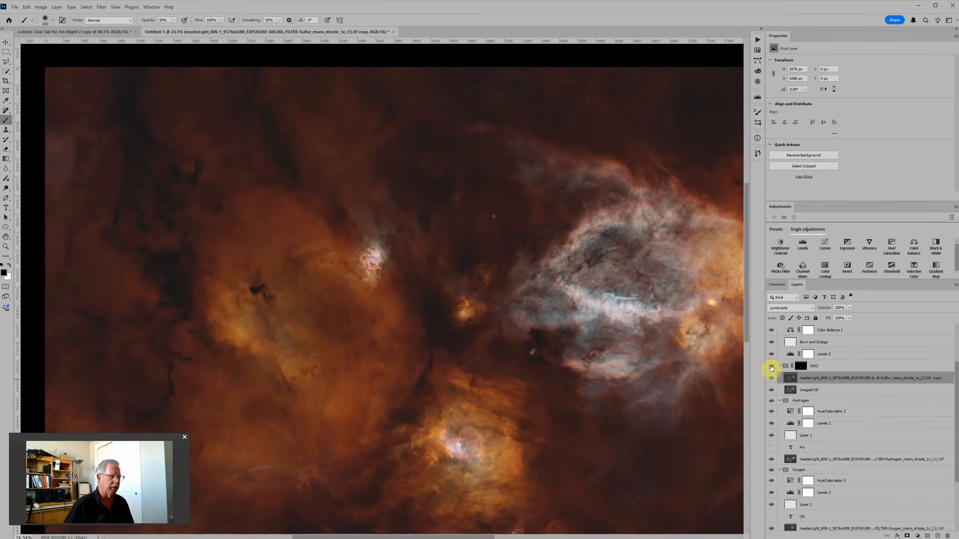
{"action": "left_click", "coordinate": [771, 367]}
{"action": "left_click", "coordinate": [771, 367]}
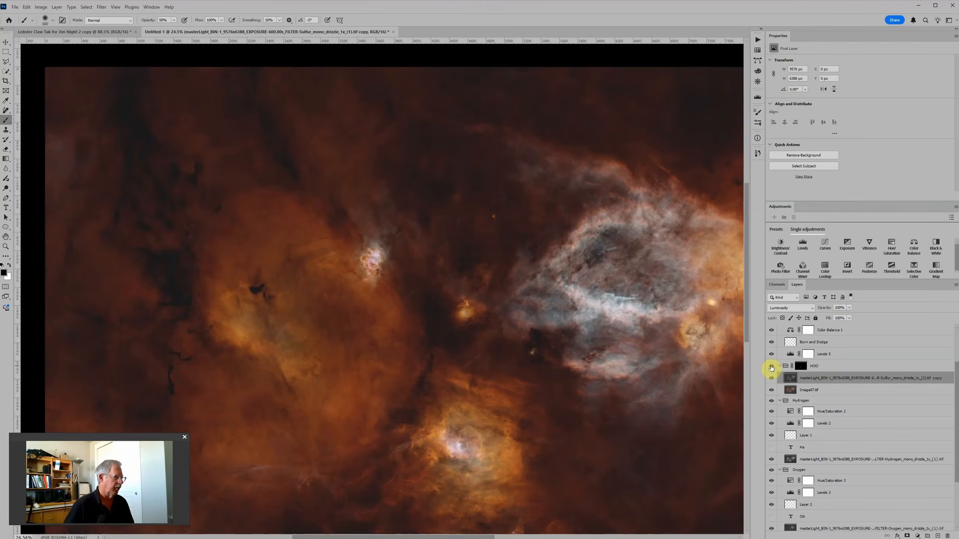
{"action": "left_click", "coordinate": [771, 368]}
{"action": "left_click", "coordinate": [771, 368]}
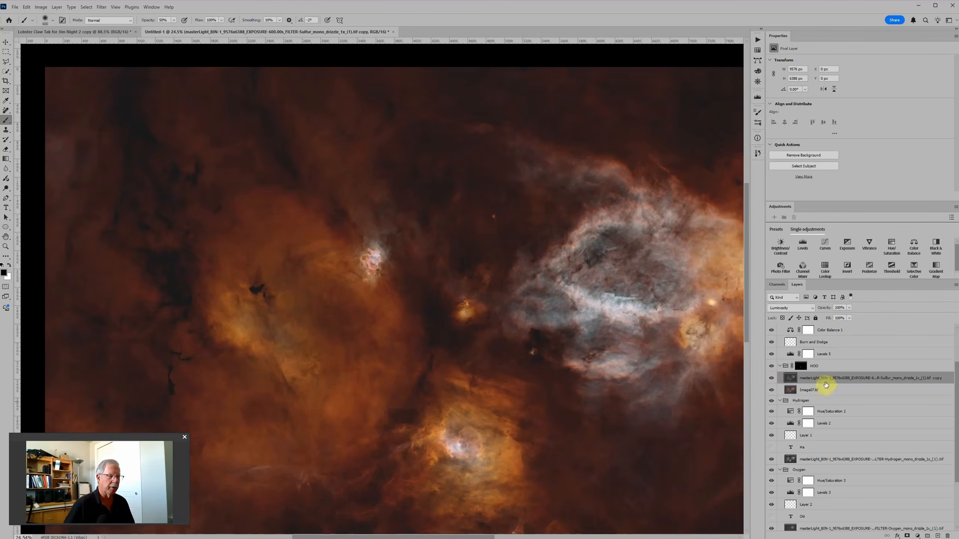
Step: Target the HOO group's mask with a black brush at 10% opacity, enlarged to cover the lower nebula core
{"action": "left_click", "coordinate": [799, 367]}
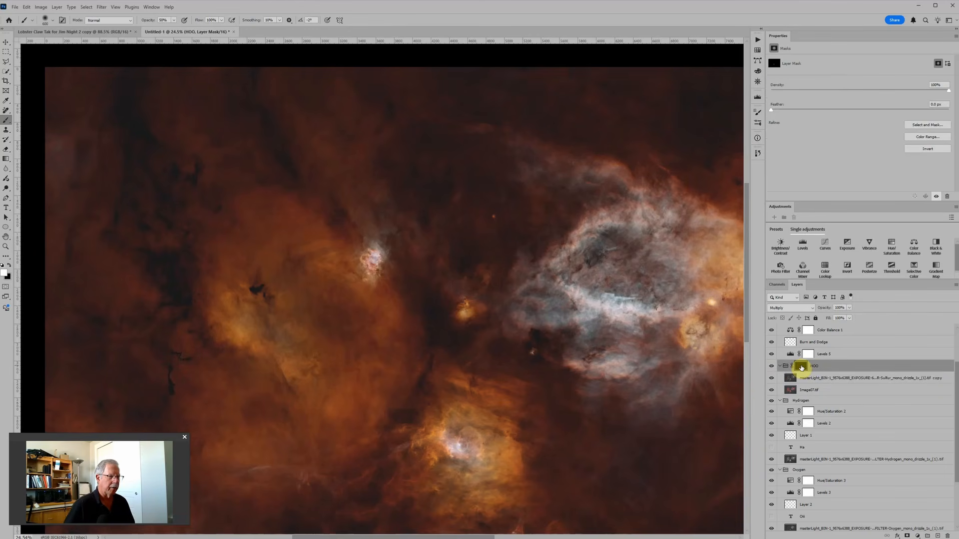
{"action": "key", "text": "x"}
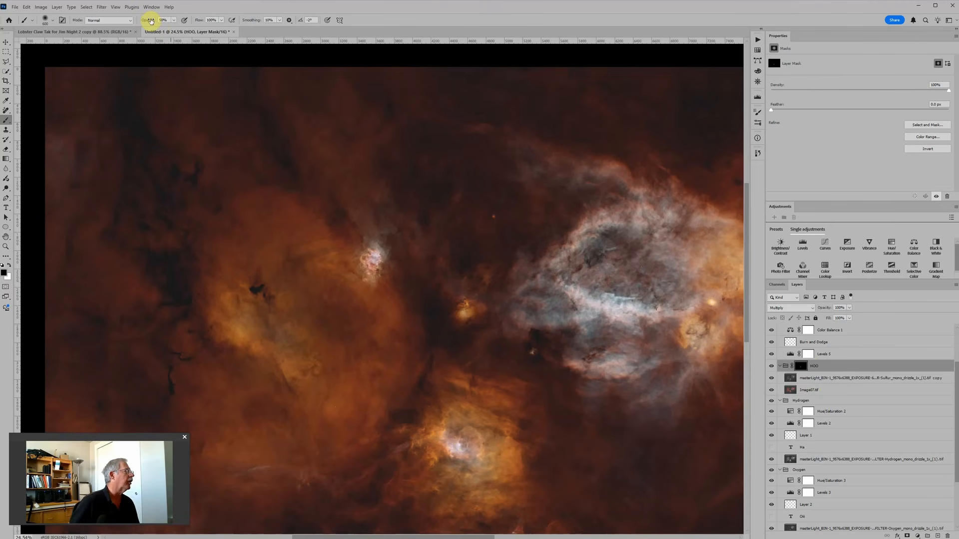
{"action": "key", "text": "1"}
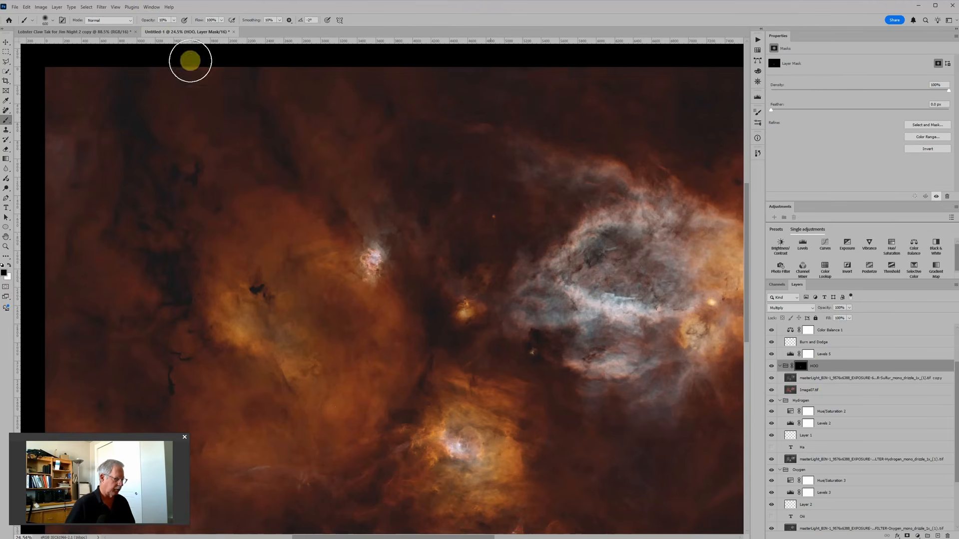
{"action": "key", "text": "bracketright"}
{"action": "key", "text": "bracketright"}
{"action": "key", "text": "bracketright"}
{"action": "key", "text": "bracketright"}
{"action": "key", "text": "bracketright"}
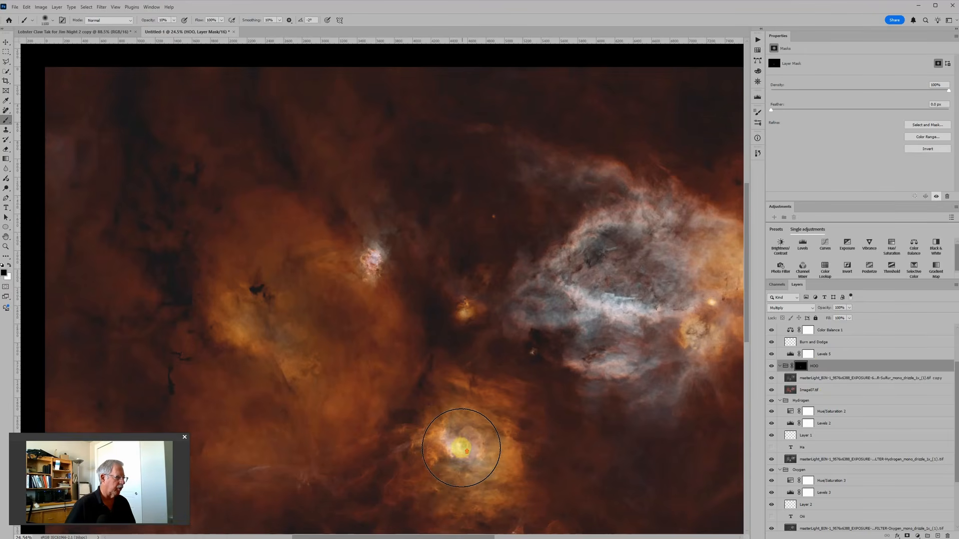
Step: Compare the bright cores up close with the HOO group hidden and shown, and view the whole image again
{"action": "scroll", "coordinate": [458, 444], "scroll_direction": "up", "scroll_amount": 2}
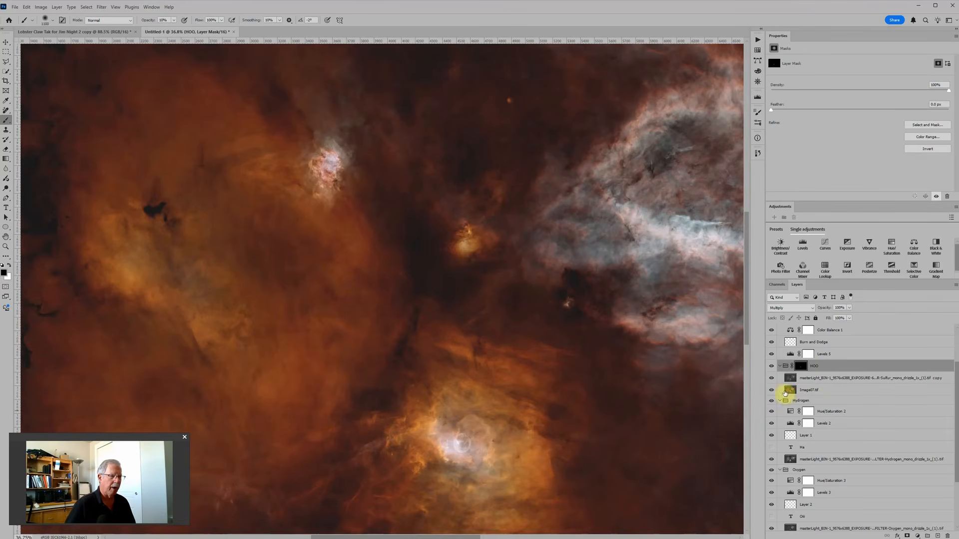
{"action": "left_click", "coordinate": [771, 367]}
{"action": "left_click", "coordinate": [771, 366]}
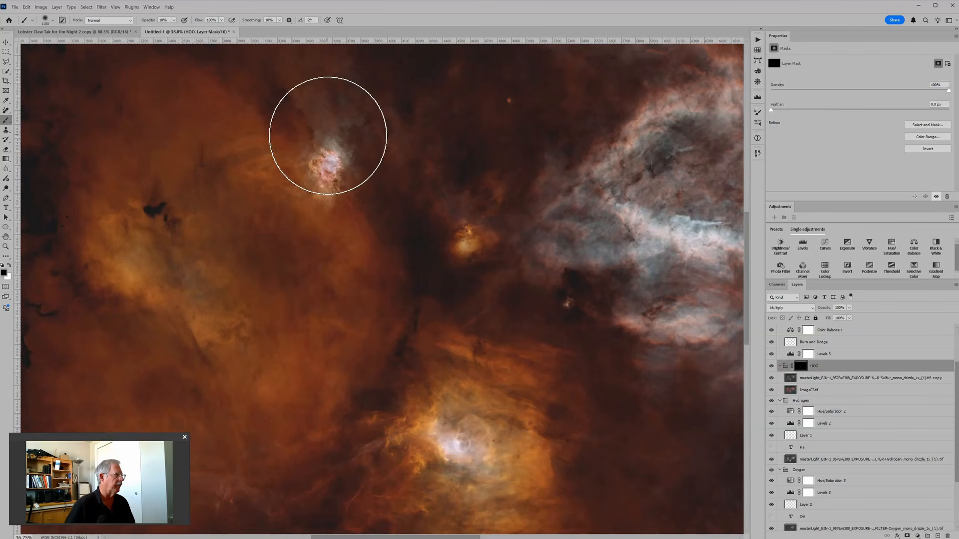
{"action": "scroll", "coordinate": [325, 155], "scroll_direction": "down", "scroll_amount": 3}
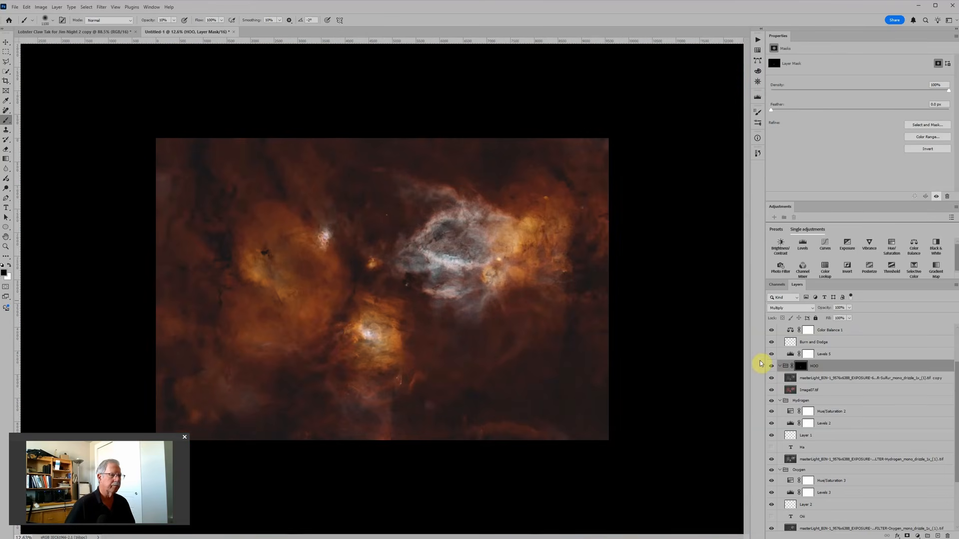
Step: Collapse the HOO, Hydrogen, Oxygen and Sulfur groups in the layer stack
{"action": "left_click", "coordinate": [780, 367]}
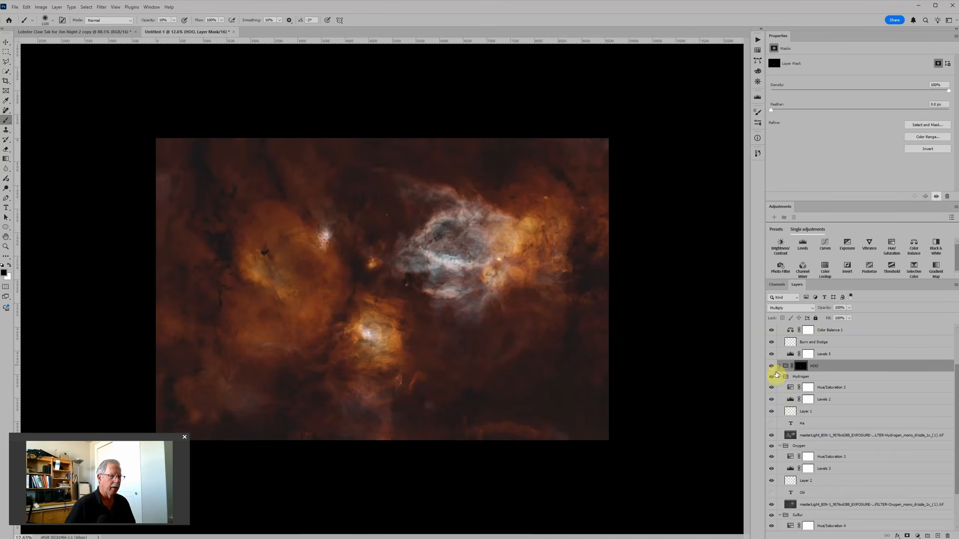
{"action": "left_click", "coordinate": [780, 377]}
{"action": "left_click", "coordinate": [780, 388]}
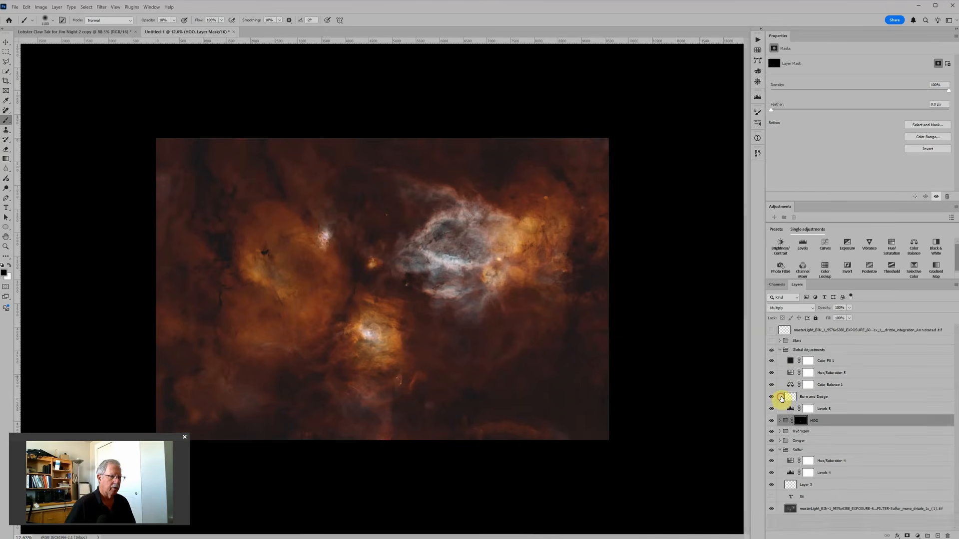
{"action": "left_click", "coordinate": [780, 450]}
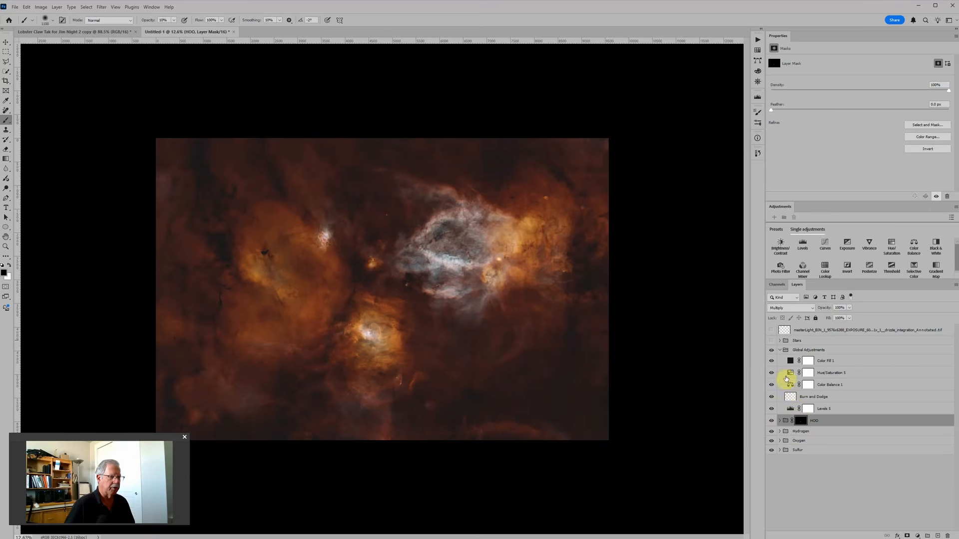
Step: Adjust the Levels 5 midtone to 1.02 and raise its black output level to 7
{"action": "left_click", "coordinate": [791, 410]}
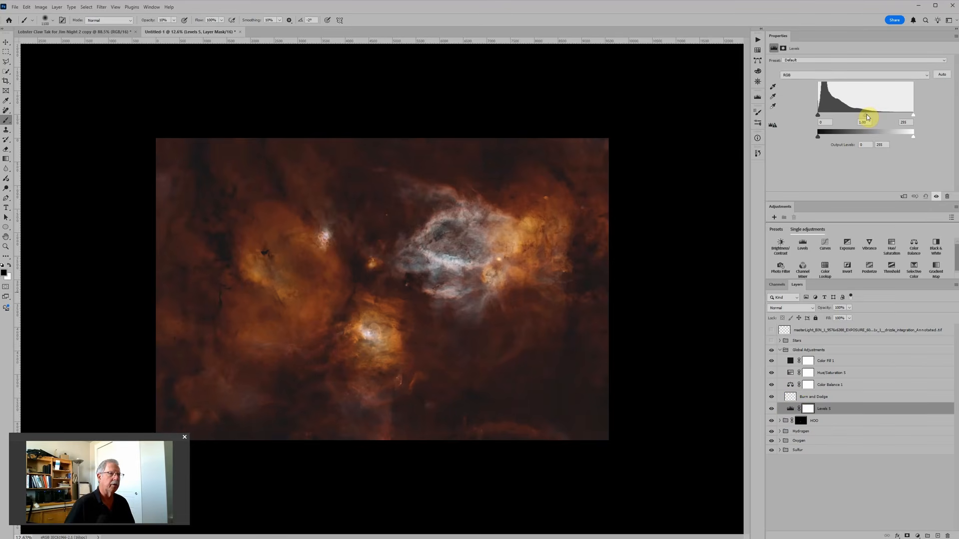
{"action": "left_click_drag", "start_coordinate": [865, 115], "coordinate": [868, 117]}
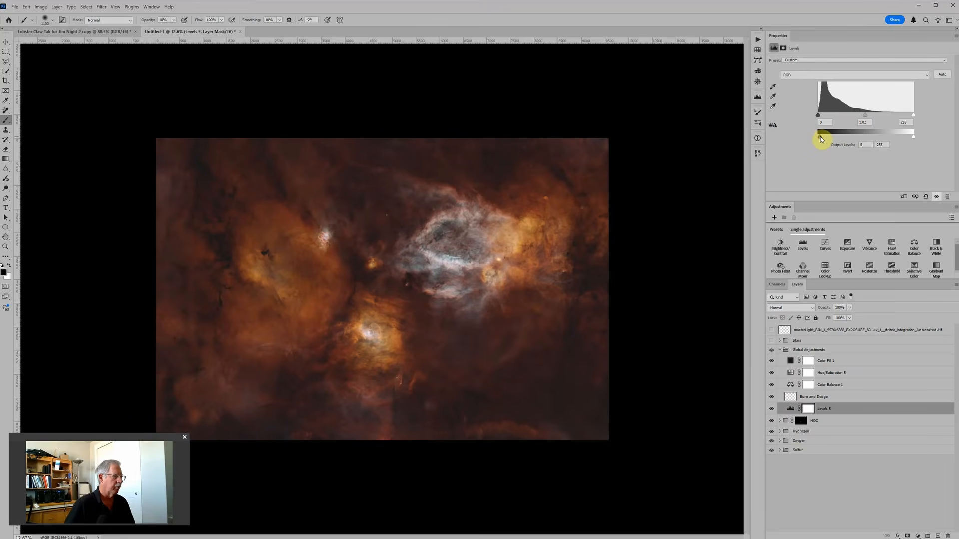
{"action": "left_click_drag", "start_coordinate": [820, 139], "coordinate": [821, 139]}
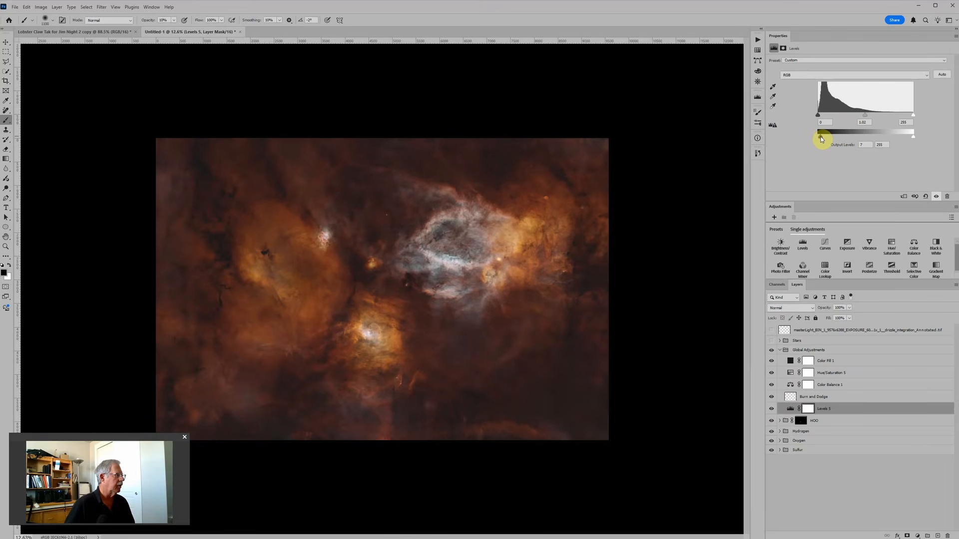
Step: Raise the Master saturation of Hue/Saturation 5 in the Global Adjustments group to +5
{"action": "left_click", "coordinate": [796, 385]}
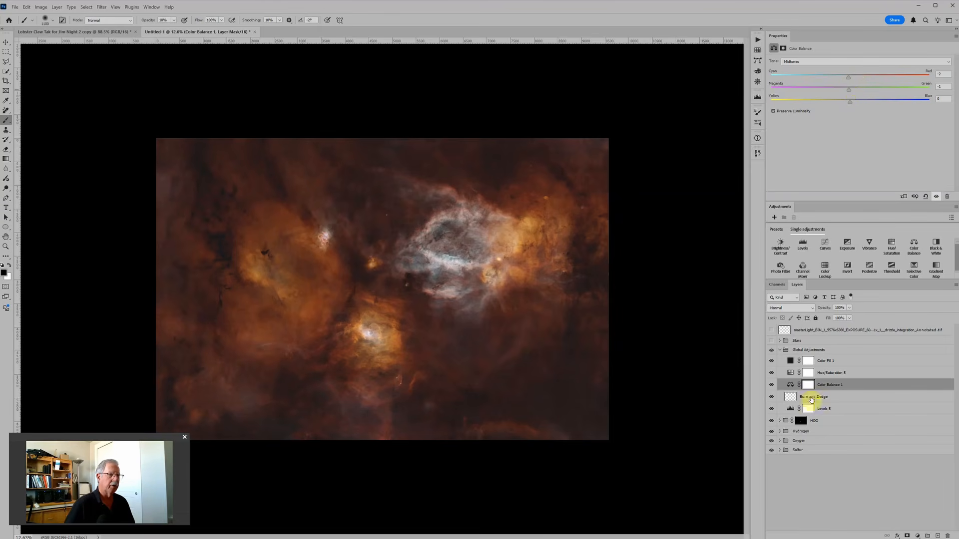
{"action": "left_click", "coordinate": [791, 373]}
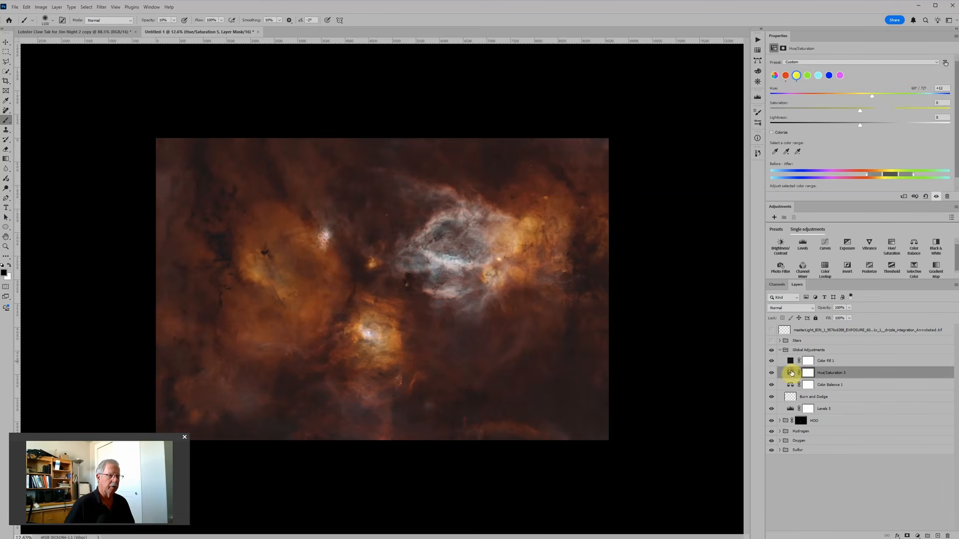
{"action": "left_click", "coordinate": [775, 75]}
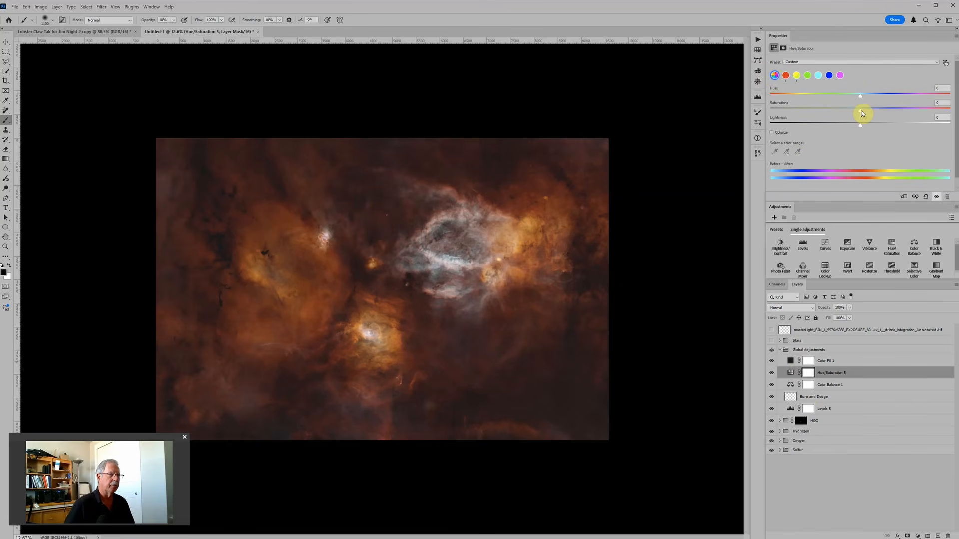
{"action": "left_click_drag", "start_coordinate": [861, 110], "coordinate": [863, 111]}
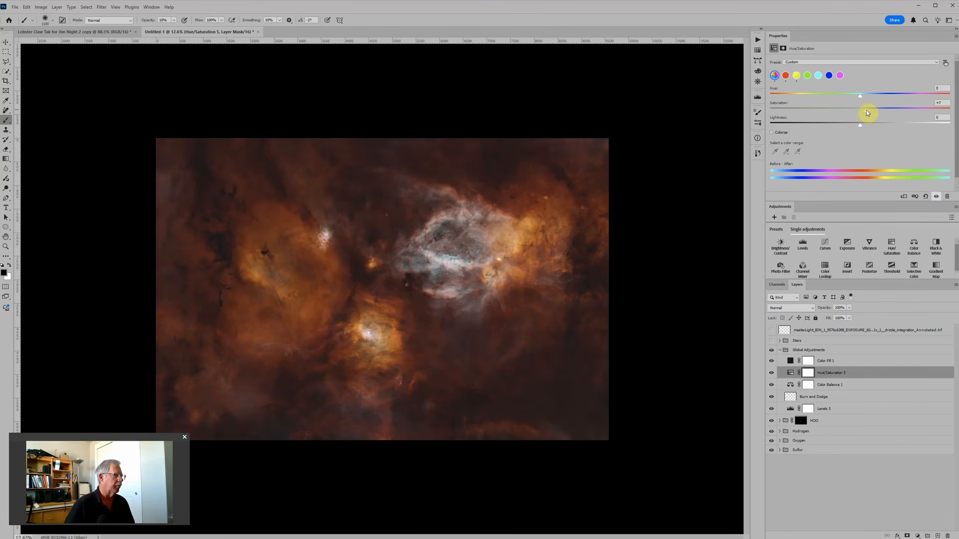
Step: Check the image background with the Color Fill 1 layer selected, and shift the Reds hue of Hue/Saturation 5 toward magenta
{"action": "left_click", "coordinate": [790, 361]}
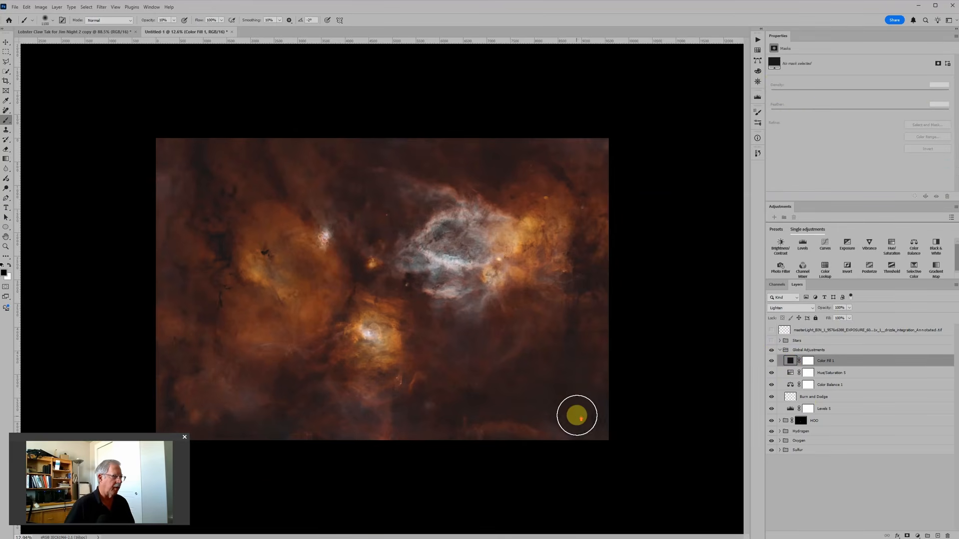
{"action": "scroll", "coordinate": [583, 425], "scroll_direction": "up", "scroll_amount": 3}
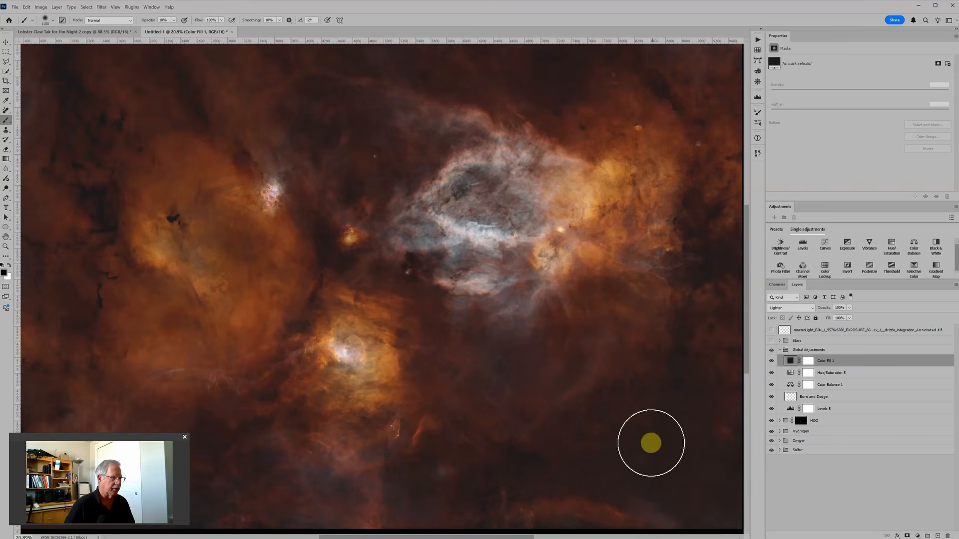
{"action": "scroll", "coordinate": [650, 443], "scroll_direction": "down", "scroll_amount": 3}
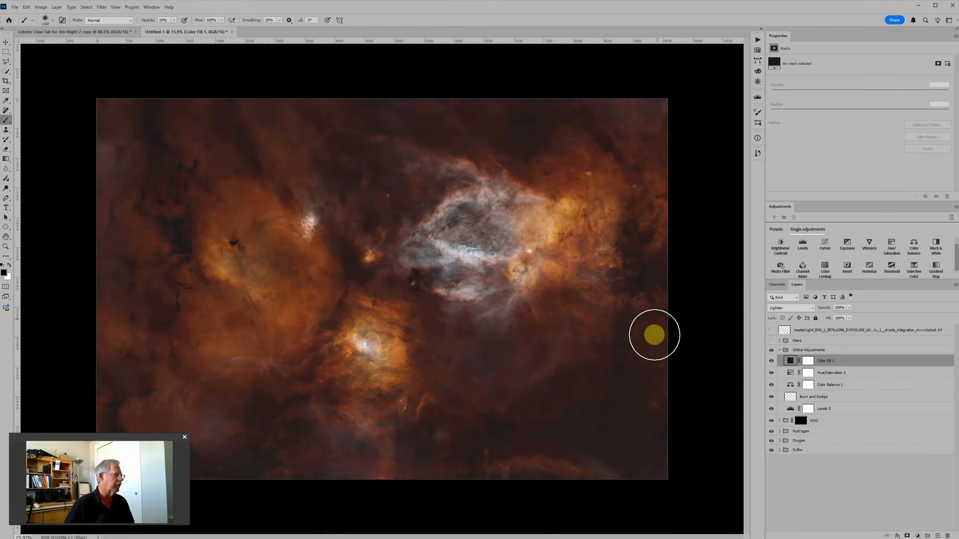
{"action": "scroll", "coordinate": [652, 320], "scroll_direction": "down", "scroll_amount": 2}
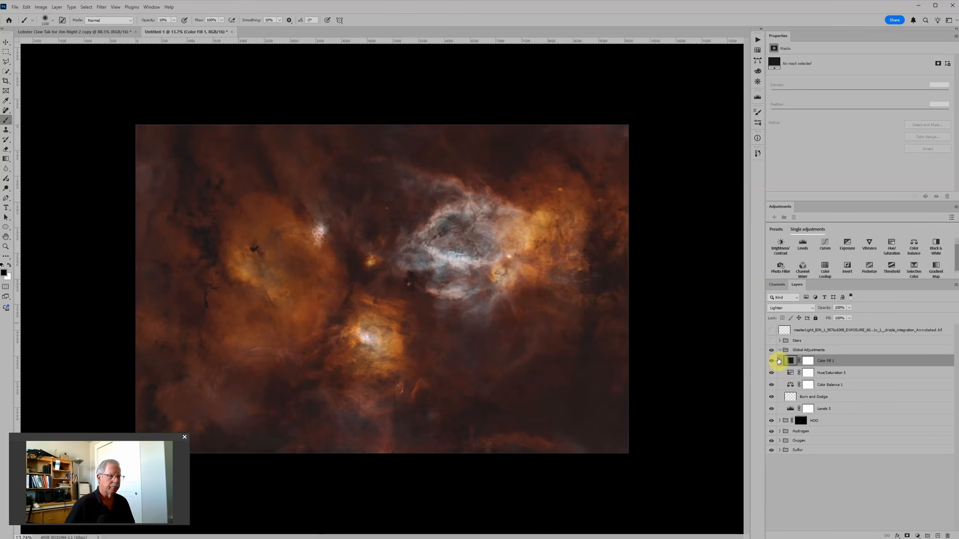
{"action": "left_click", "coordinate": [790, 373]}
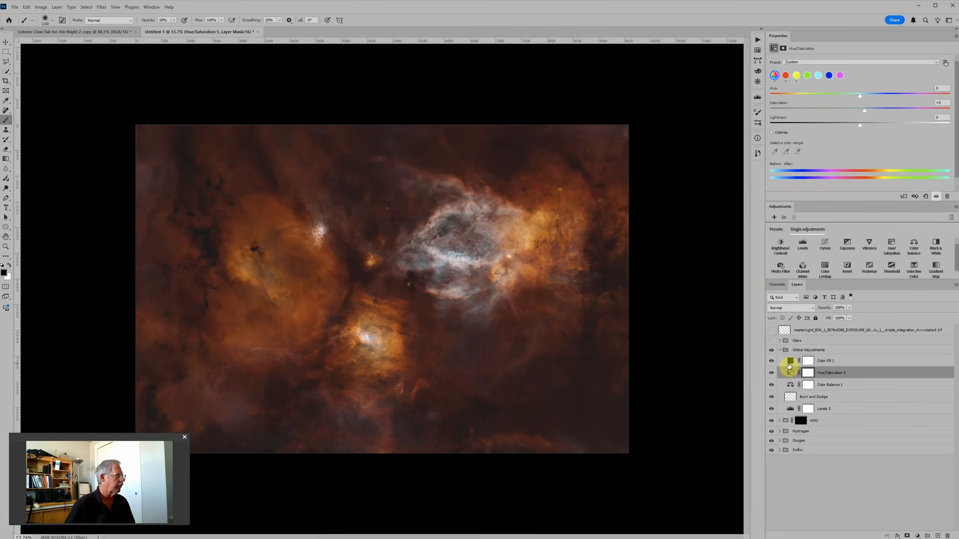
{"action": "left_click", "coordinate": [785, 75]}
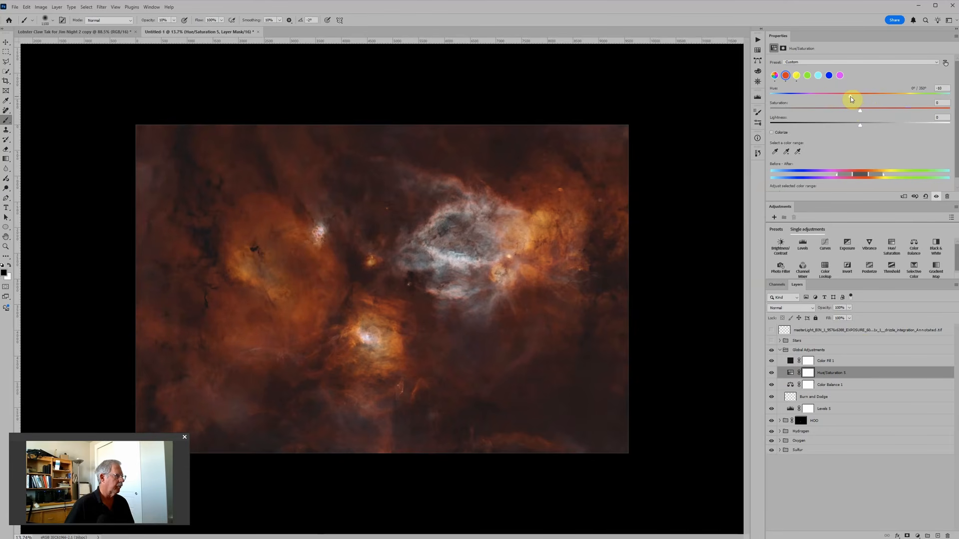
{"action": "scroll", "coordinate": [580, 165], "scroll_direction": "down", "scroll_amount": 3}
{"action": "scroll", "coordinate": [580, 165], "scroll_direction": "up", "scroll_amount": 3}
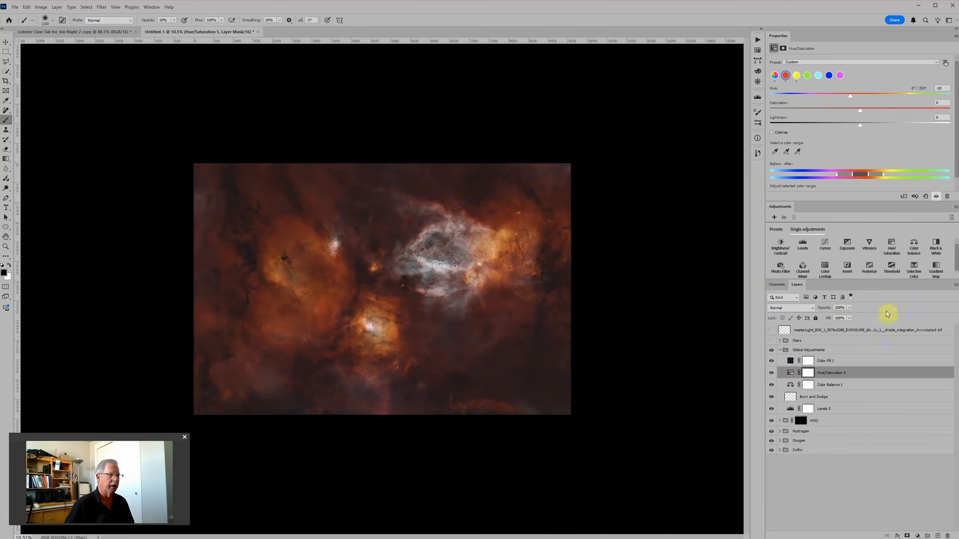
Step: Show the Stars group, expand it, and reduce the Master saturation of its Hue/Saturation 1 adjustment to +17
{"action": "left_click", "coordinate": [771, 341]}
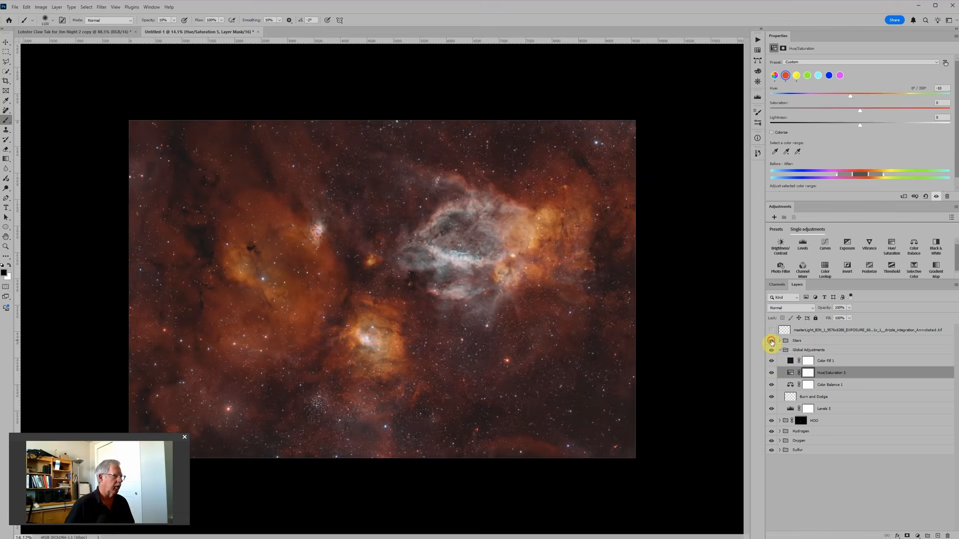
{"action": "scroll", "coordinate": [457, 303], "scroll_direction": "up", "scroll_amount": 1}
{"action": "scroll", "coordinate": [457, 303], "scroll_direction": "up", "scroll_amount": 6}
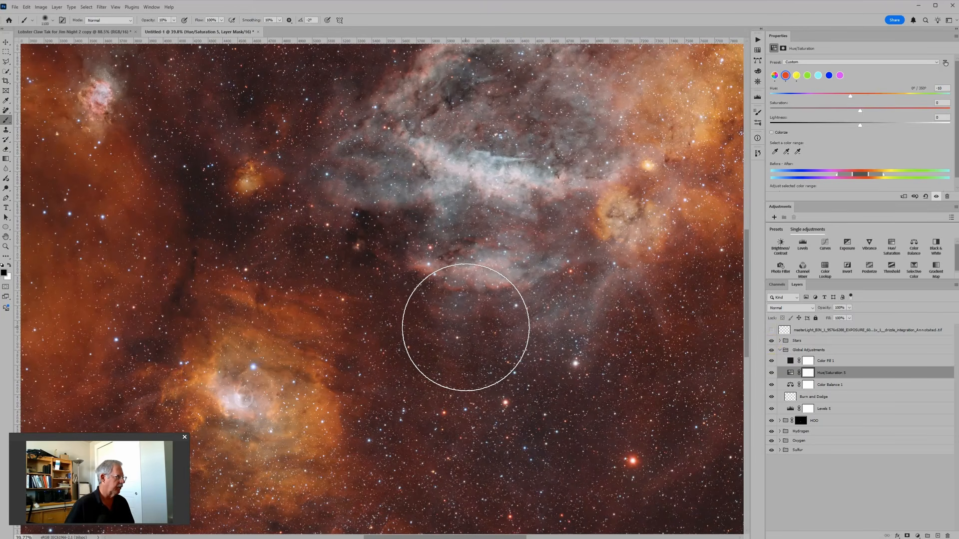
{"action": "left_click", "coordinate": [778, 342]}
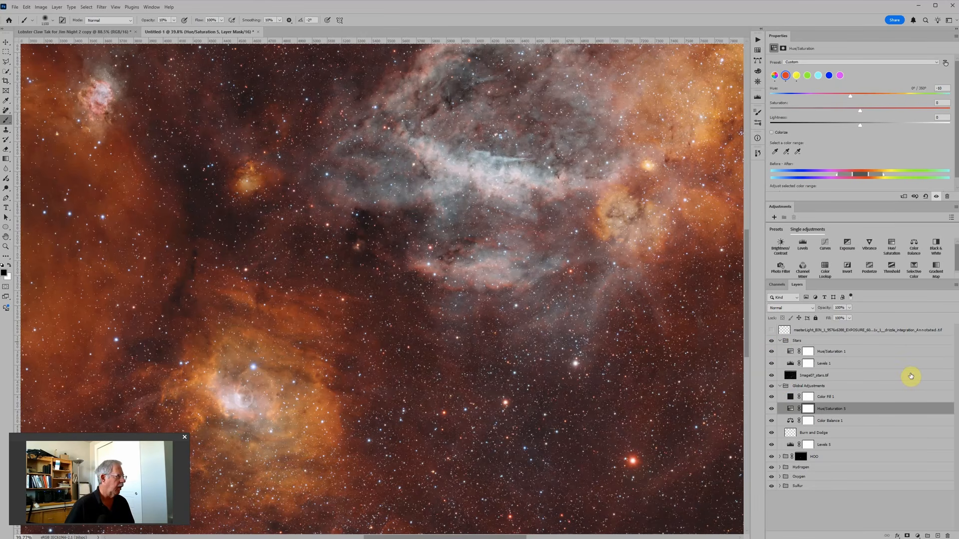
{"action": "left_click", "coordinate": [792, 352]}
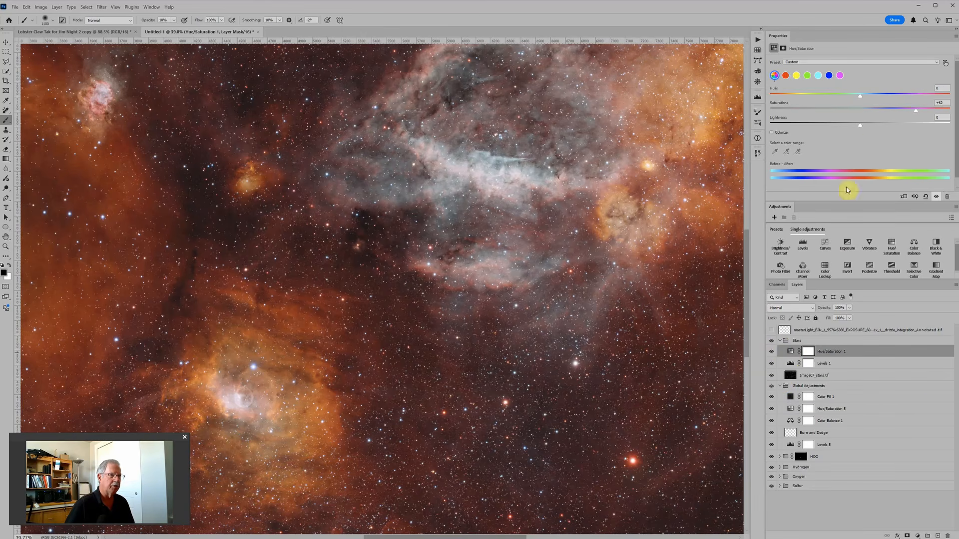
{"action": "left_click_drag", "start_coordinate": [917, 111], "coordinate": [874, 109]}
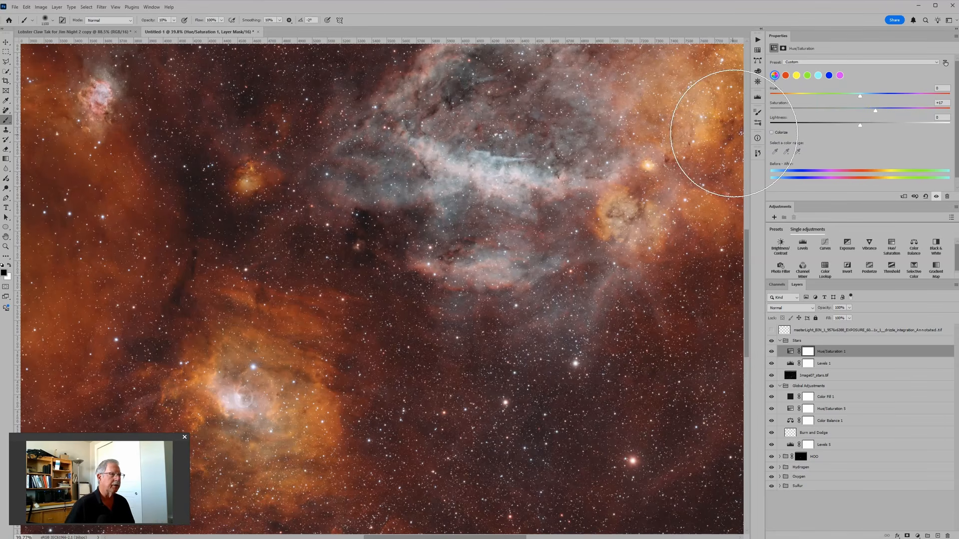
Step: Lower the Reds saturation of the stars' Hue/Saturation 1 adjustment to -62 and check the red stars
{"action": "left_click", "coordinate": [786, 77]}
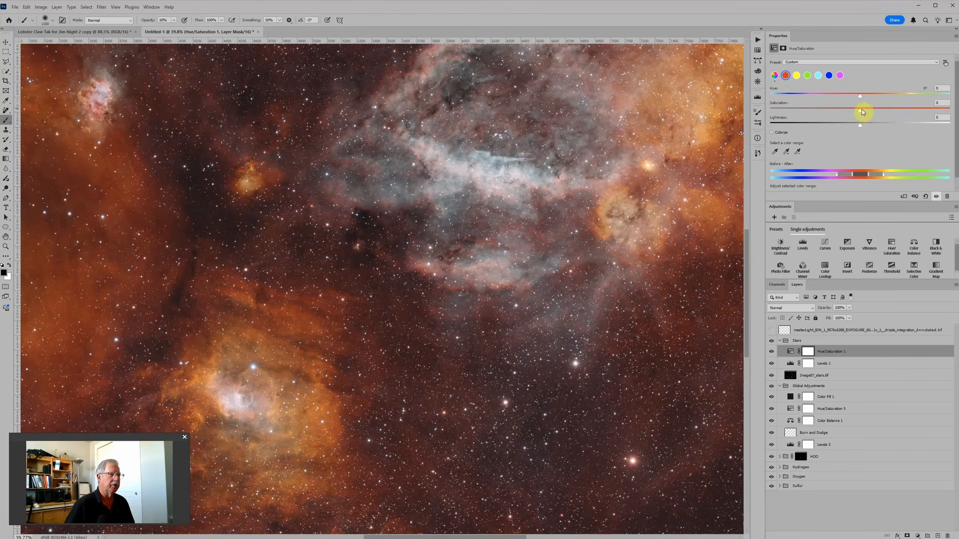
{"action": "left_click_drag", "start_coordinate": [861, 109], "coordinate": [804, 115]}
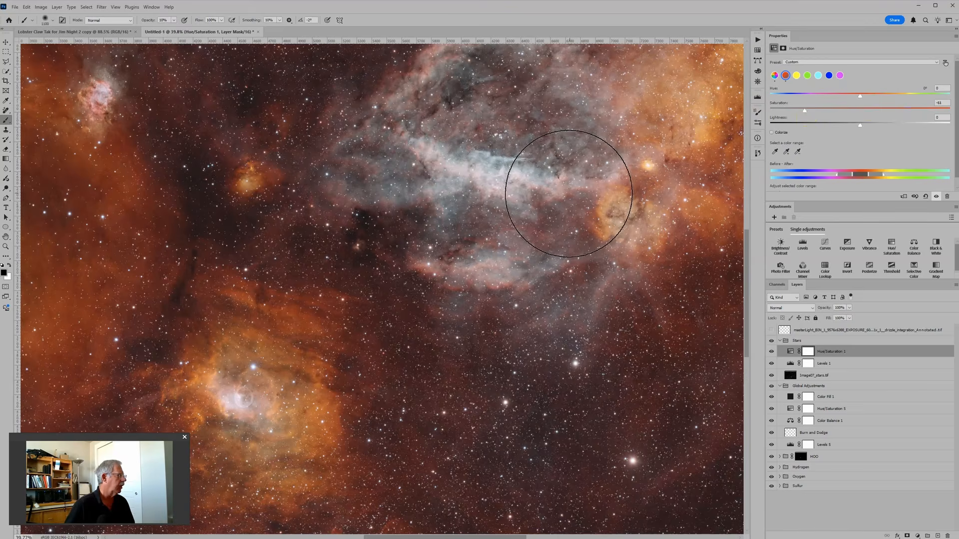
{"action": "scroll", "coordinate": [502, 243], "scroll_direction": "down", "scroll_amount": 1}
{"action": "scroll", "coordinate": [500, 243], "scroll_direction": "down", "scroll_amount": 2}
{"action": "scroll", "coordinate": [460, 257], "scroll_direction": "up", "scroll_amount": 3}
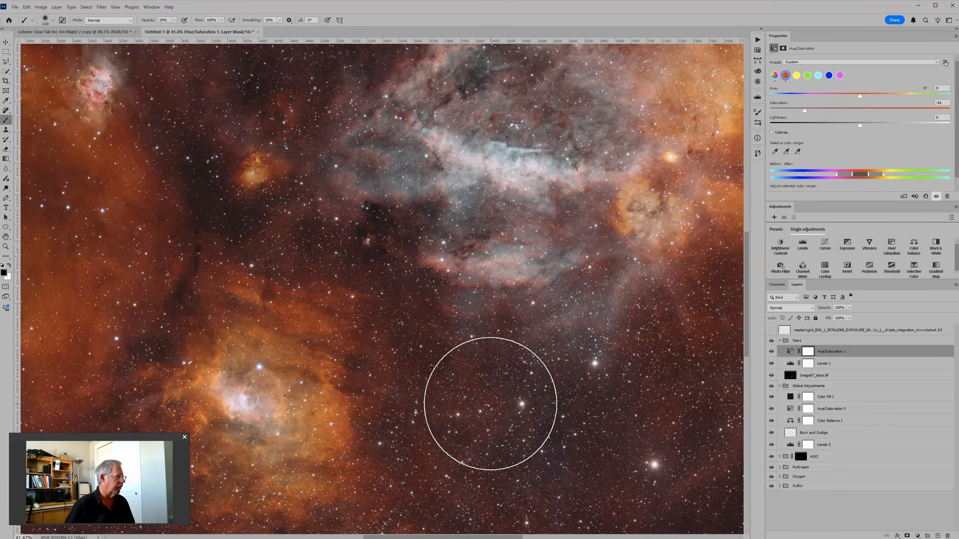
Step: Convert the Image07_stars.tif layer to a Smart Object
{"action": "left_click", "coordinate": [842, 378]}
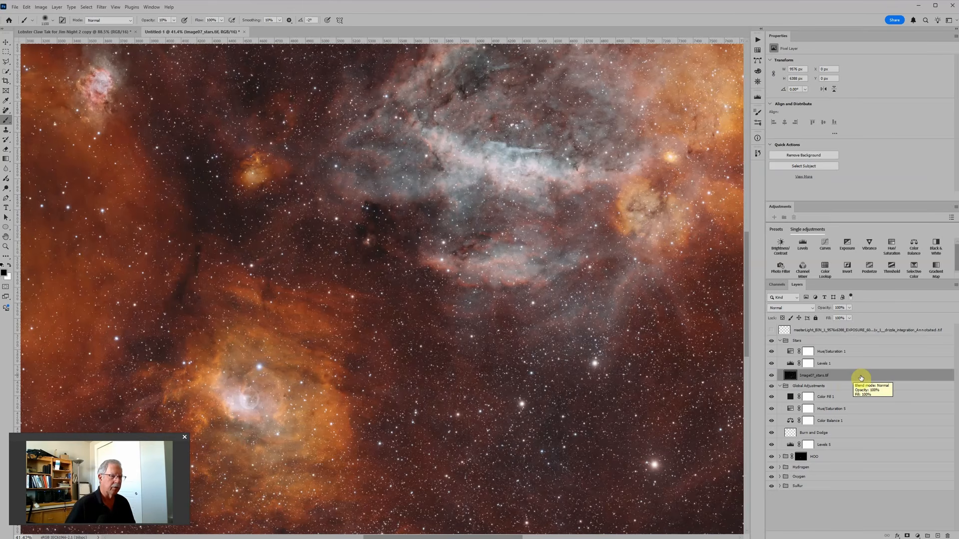
{"action": "right_click", "coordinate": [834, 375]}
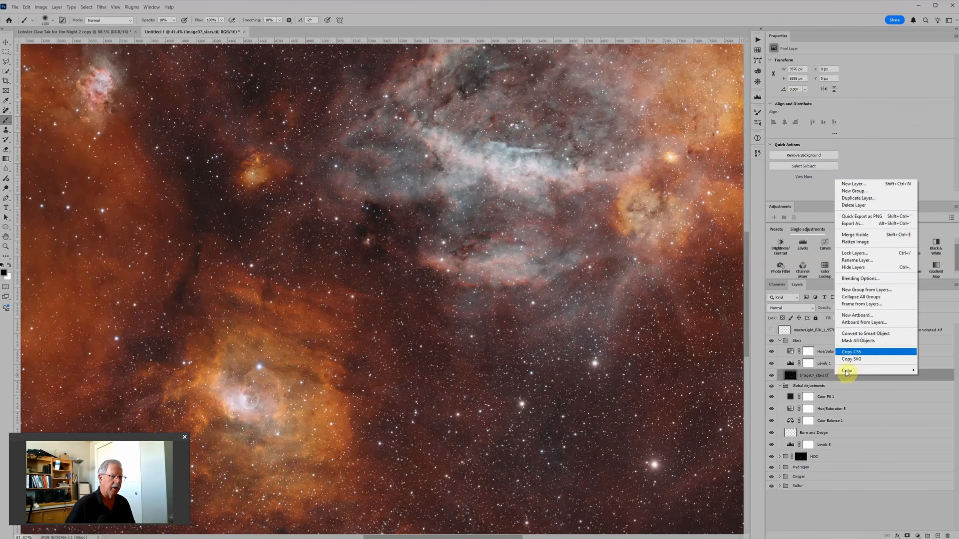
{"action": "left_click", "coordinate": [868, 335]}
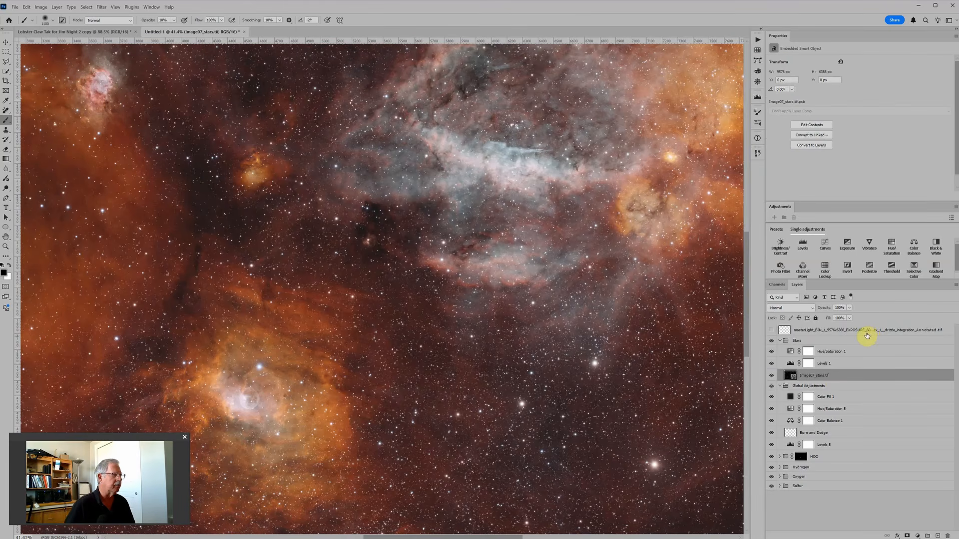
Step: Apply a Dust & Scratches smart filter with threshold 0 to the Image07_stars.tif layer
{"action": "left_click", "coordinate": [102, 8]}
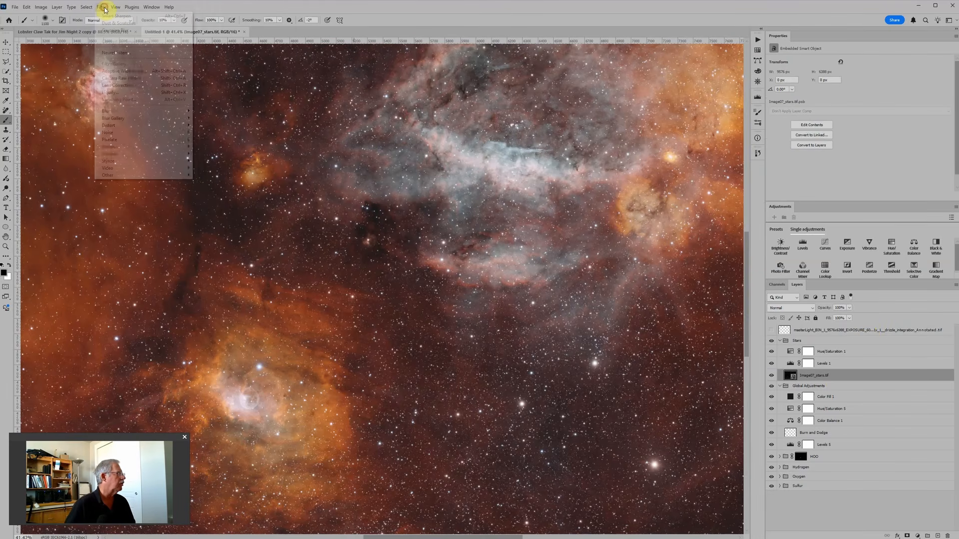
{"action": "mouse_move", "coordinate": [118, 133]}
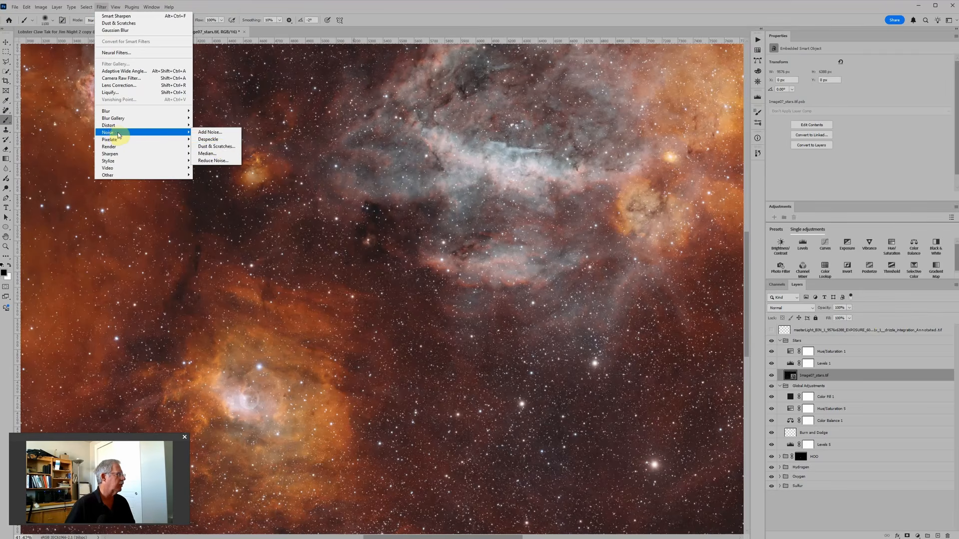
{"action": "left_click", "coordinate": [218, 146]}
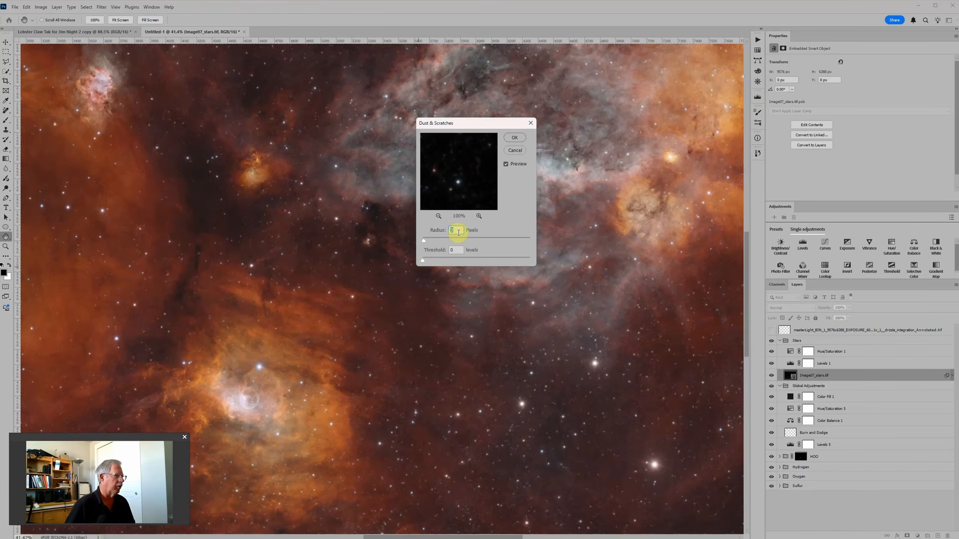
{"action": "left_click", "coordinate": [514, 139]}
{"action": "key", "text": "b"}
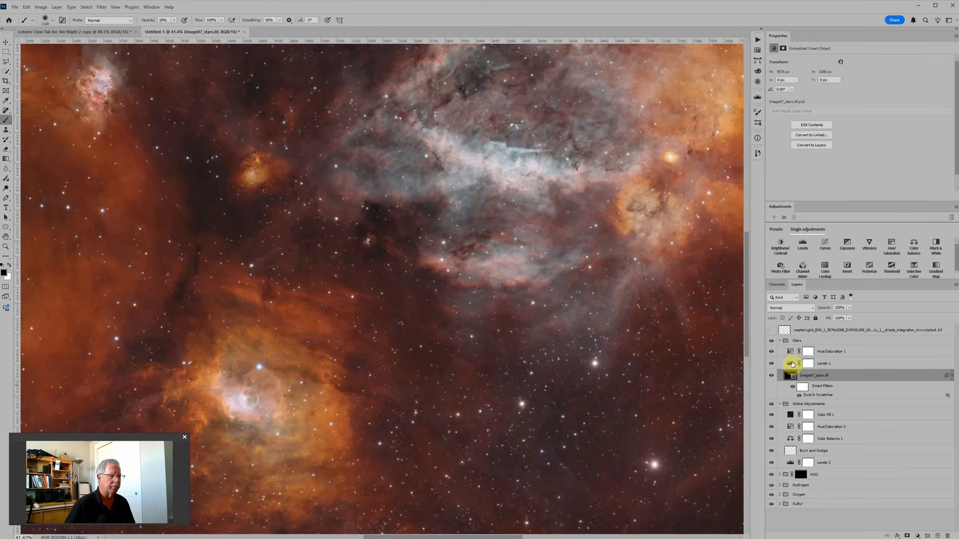
Step: Set the input black point to 12 and the midtones to 0.91 in the Stars group's Levels 1 adjustment
{"action": "left_click", "coordinate": [791, 364]}
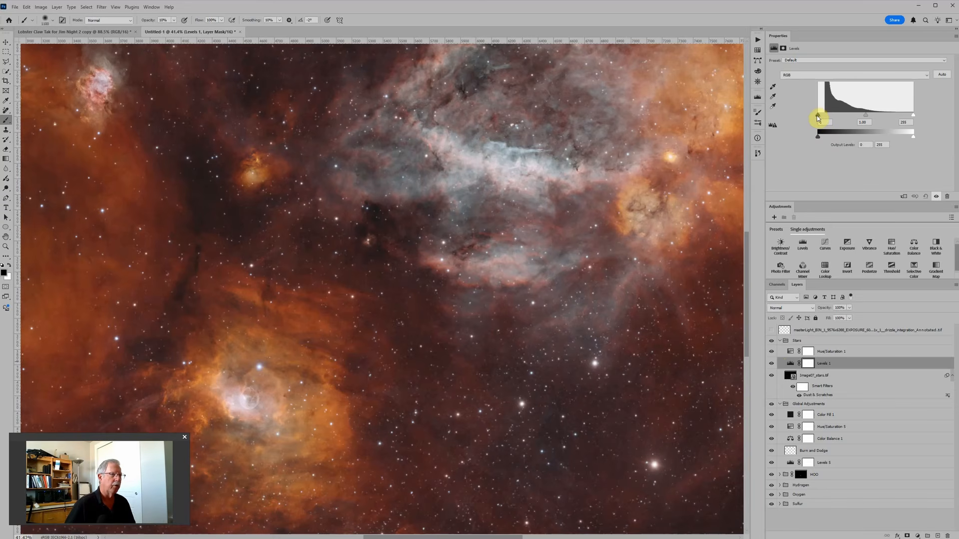
{"action": "left_click_drag", "start_coordinate": [819, 118], "coordinate": [823, 118]}
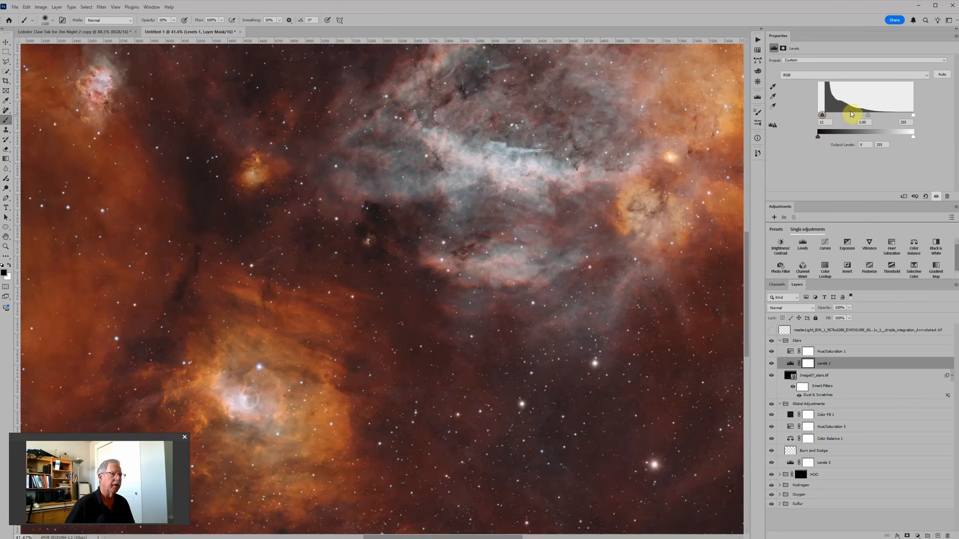
{"action": "left_click_drag", "start_coordinate": [870, 115], "coordinate": [870, 118]}
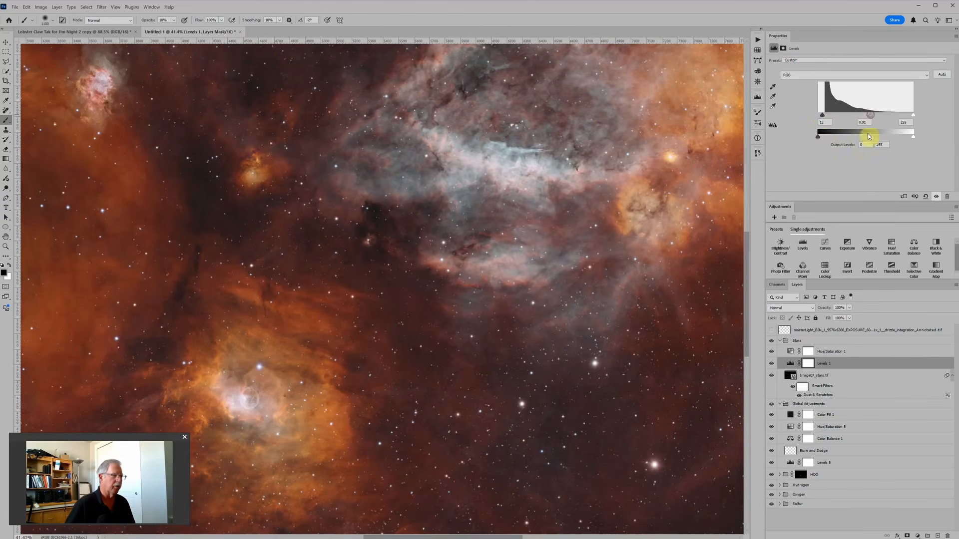
{"action": "scroll", "coordinate": [564, 270], "scroll_direction": "down", "scroll_amount": 6}
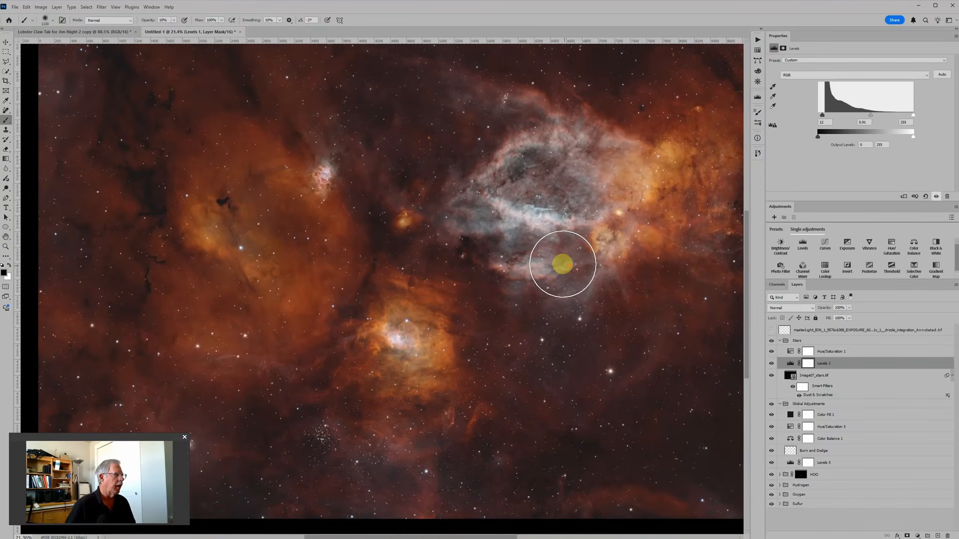
Step: Dim the brightest stars by setting the output white level of Levels 1 to 235, and check the whole image
{"action": "scroll", "coordinate": [589, 302], "scroll_direction": "up", "scroll_amount": 3}
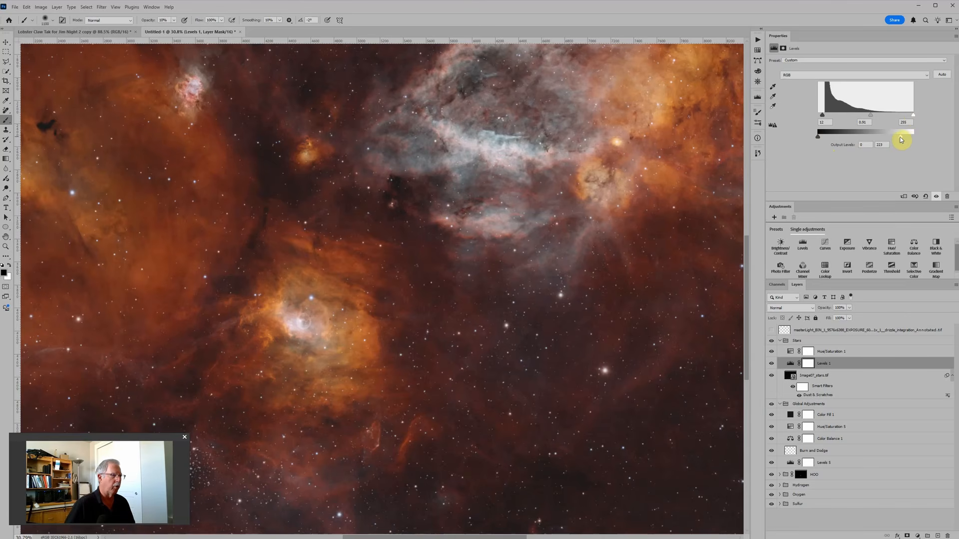
{"action": "left_click_drag", "start_coordinate": [901, 140], "coordinate": [904, 140]}
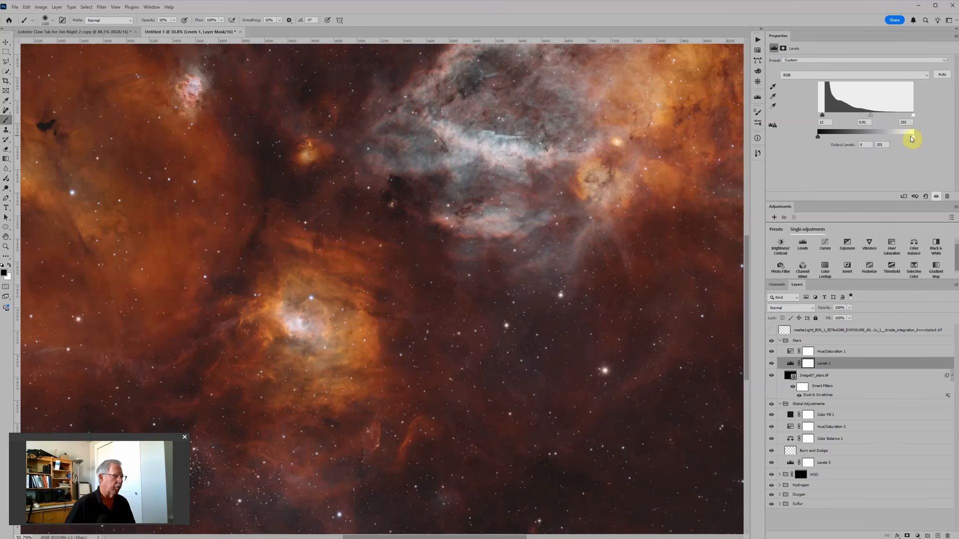
{"action": "left_click_drag", "start_coordinate": [910, 138], "coordinate": [907, 138]}
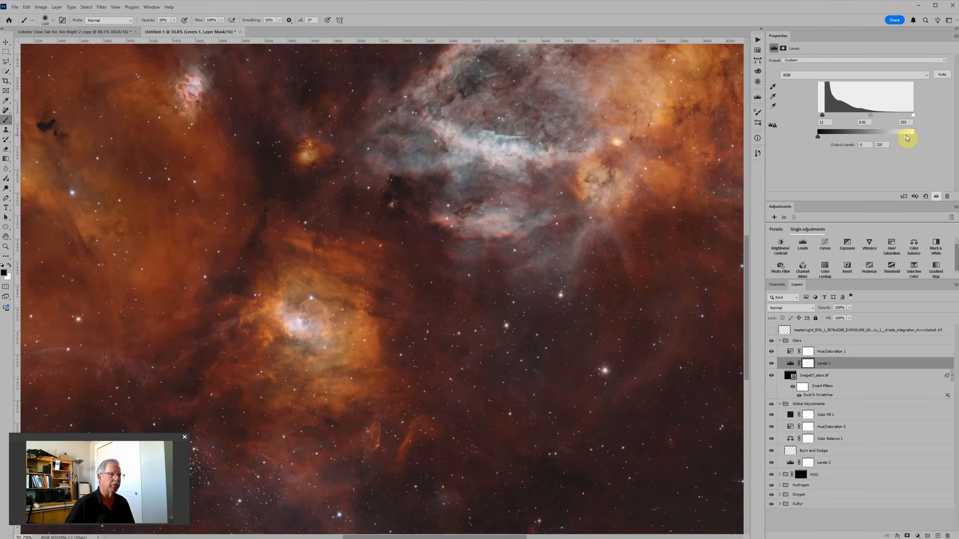
{"action": "scroll", "coordinate": [602, 180], "scroll_direction": "down", "scroll_amount": 3}
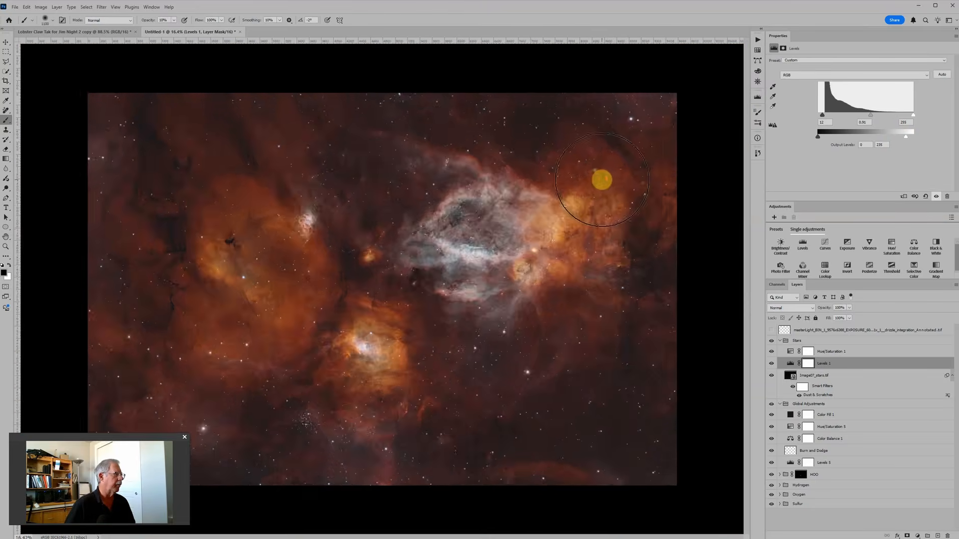
{"action": "scroll", "coordinate": [601, 179], "scroll_direction": "down", "scroll_amount": 2}
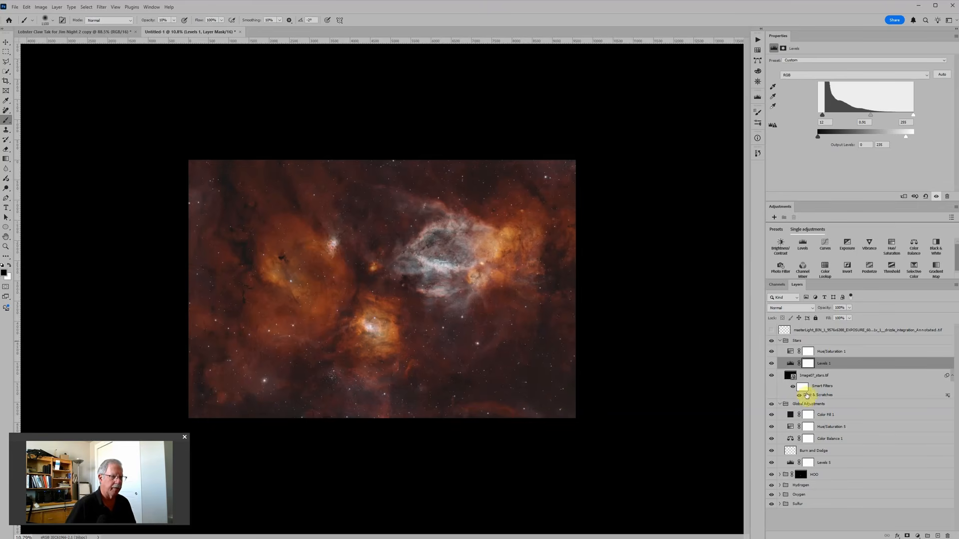
Step: Set the output black level of the Levels 5 adjustment in Global Adjustments to 6 and check the nebula background
{"action": "left_click", "coordinate": [794, 464]}
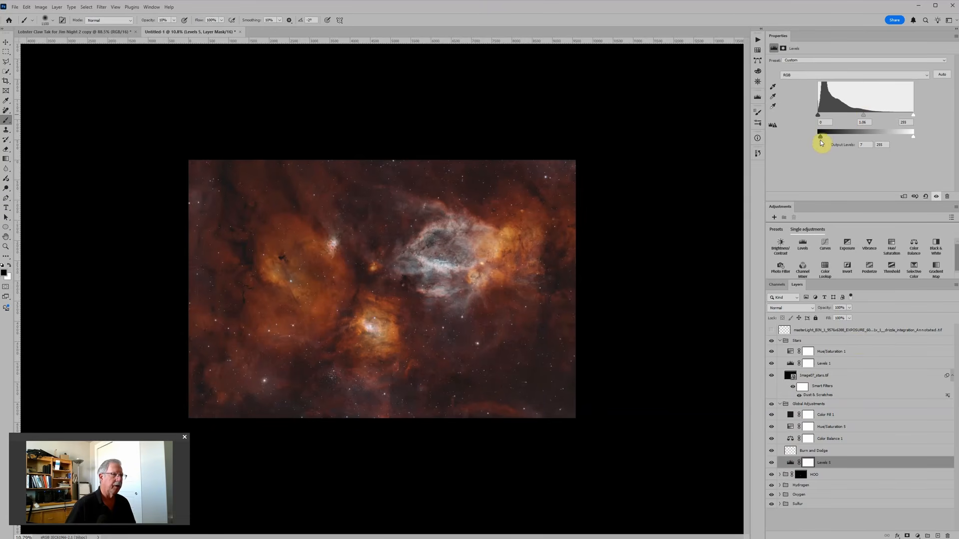
{"action": "left_click_drag", "start_coordinate": [821, 139], "coordinate": [819, 140]}
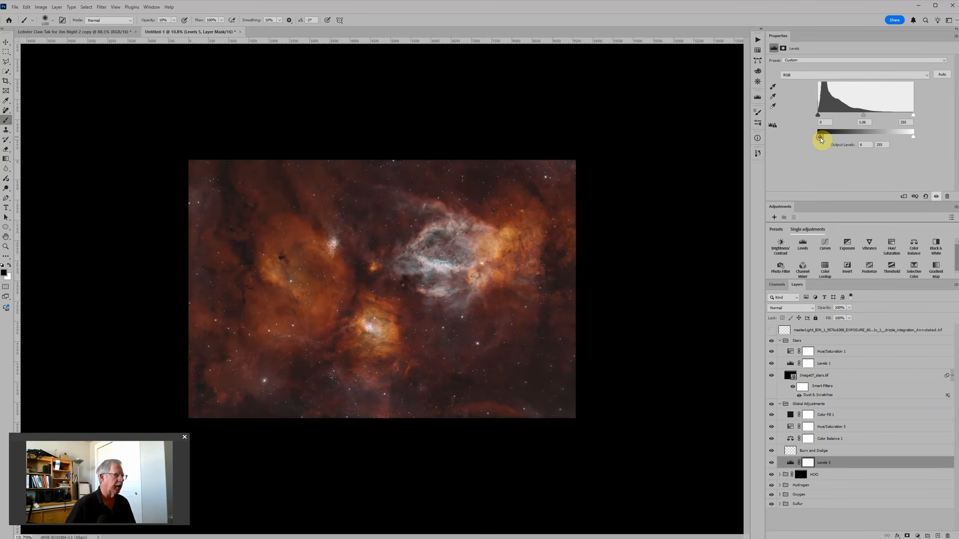
{"action": "scroll", "coordinate": [319, 292], "scroll_direction": "up", "scroll_amount": 3}
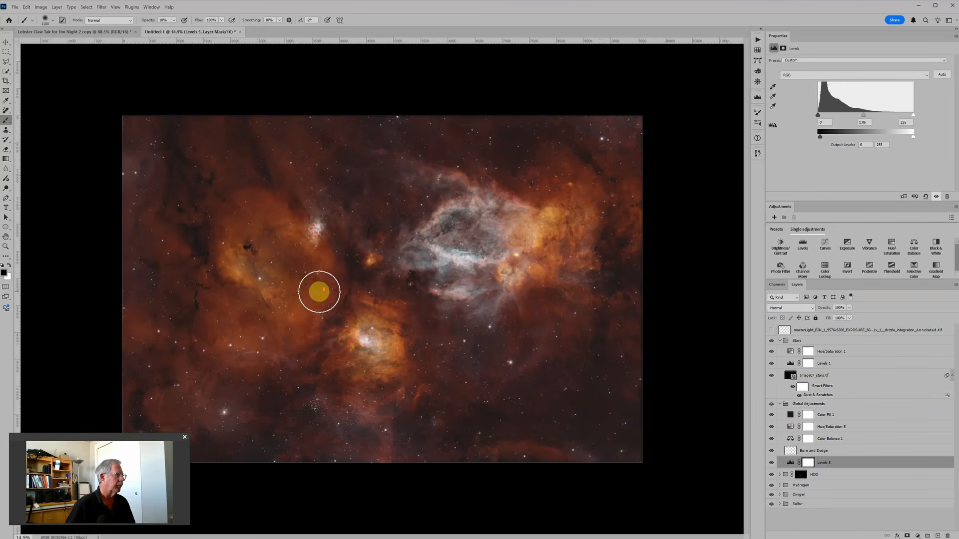
{"action": "scroll", "coordinate": [319, 291], "scroll_direction": "up", "scroll_amount": 4}
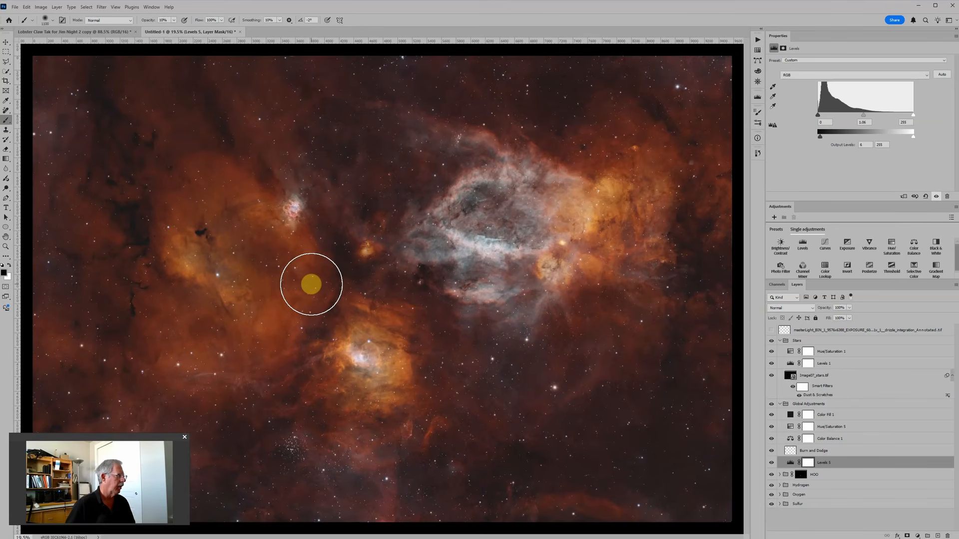